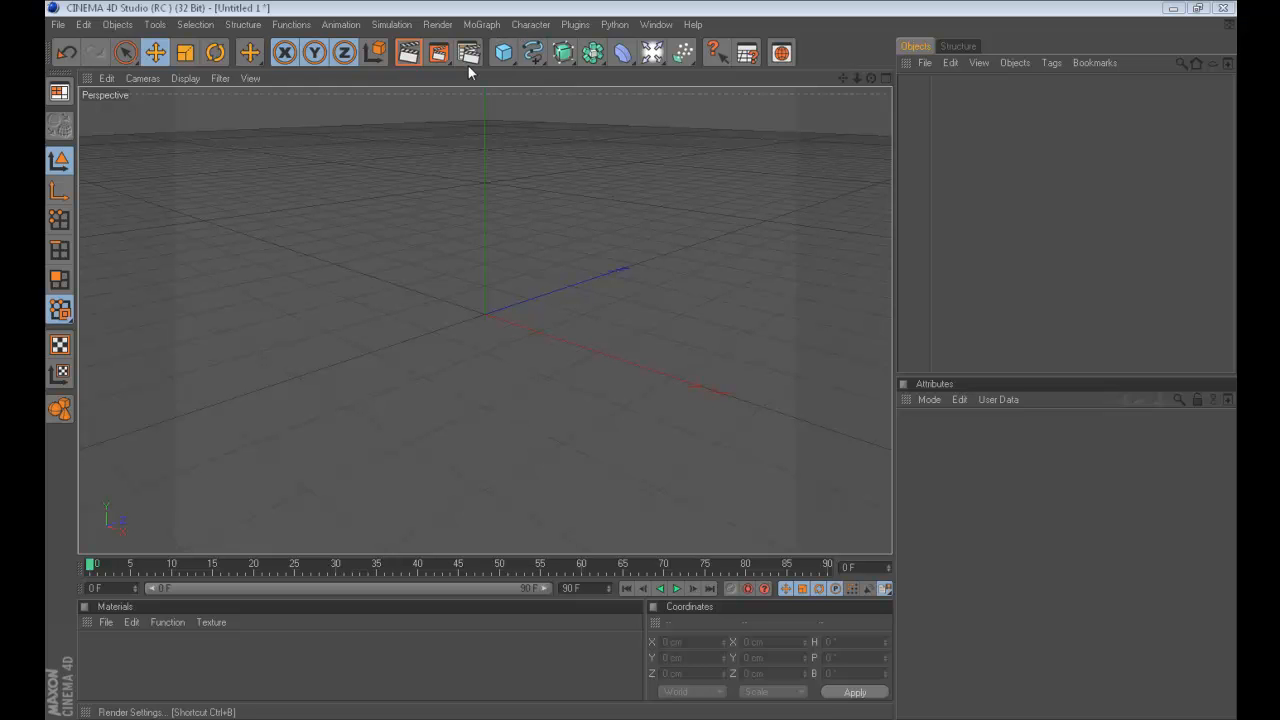
Step: Add a MoText object to the empty scene and select it
{"action": "left_click_drag", "start_coordinate": [870, 78], "coordinate": [835, 95]}
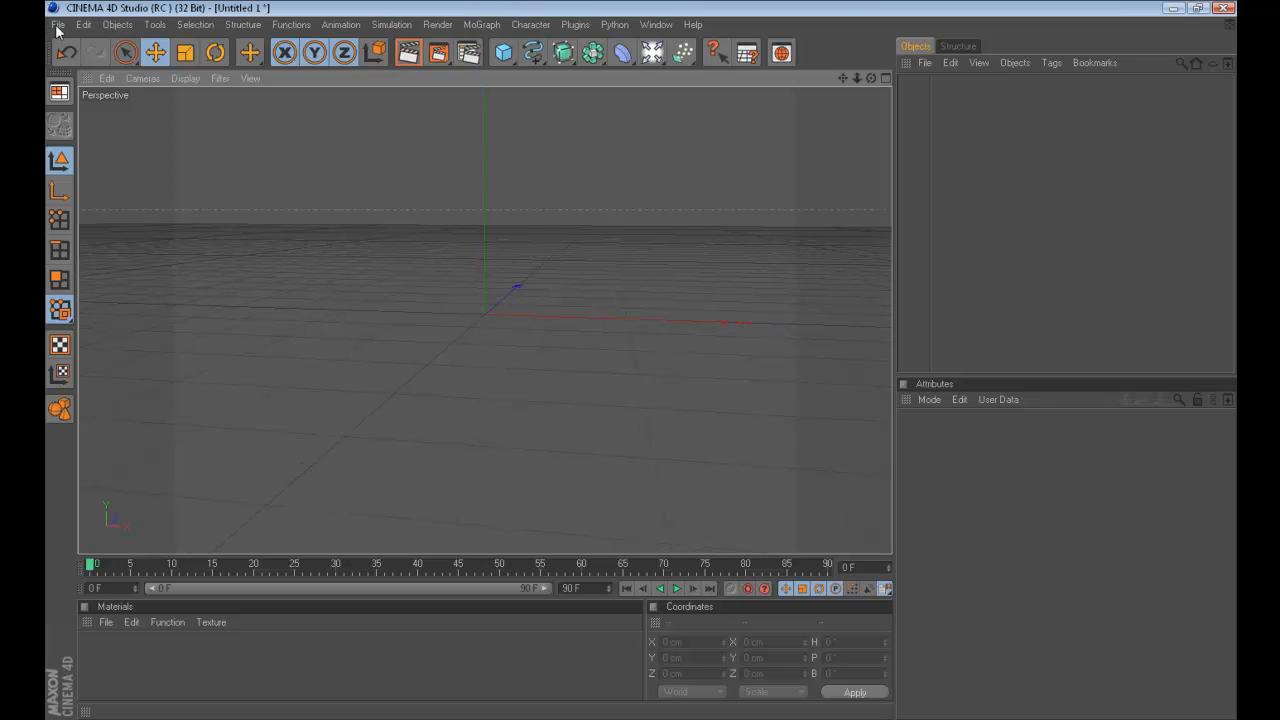
{"action": "left_click", "coordinate": [480, 25]}
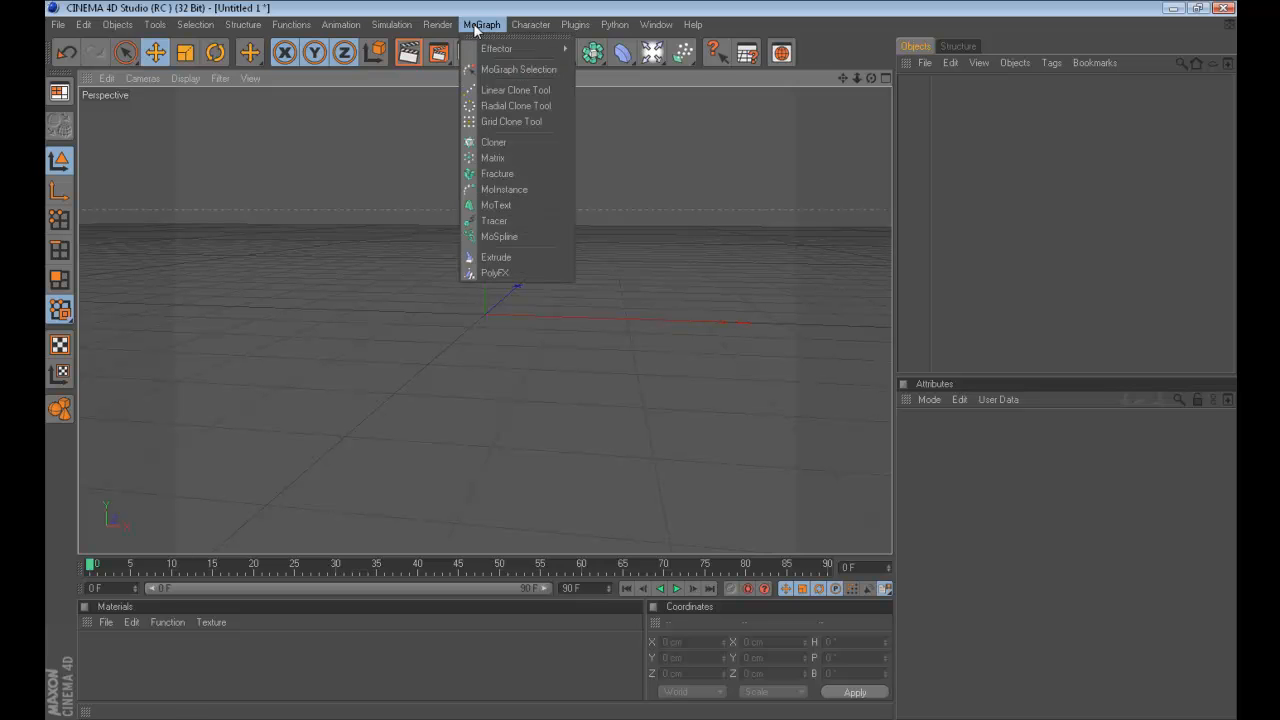
{"action": "left_click", "coordinate": [500, 205]}
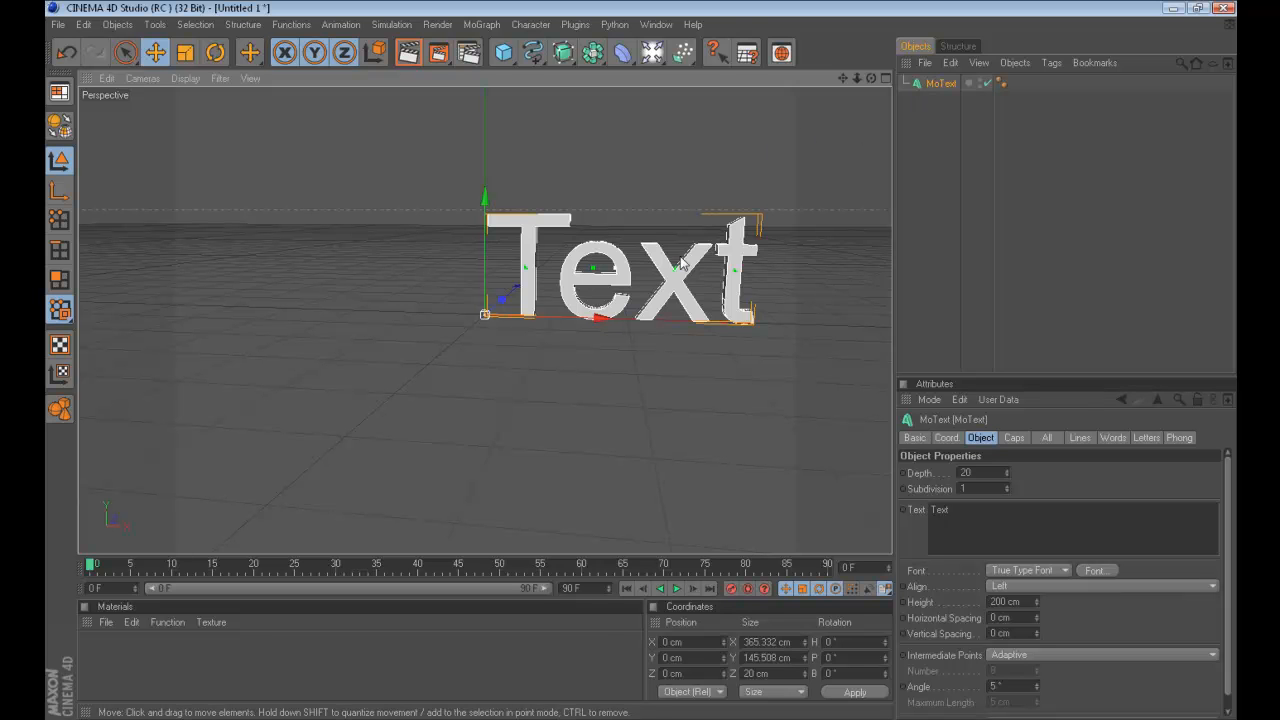
{"action": "left_click_drag", "start_coordinate": [870, 78], "coordinate": [840, 160]}
{"action": "left_click", "coordinate": [948, 86]}
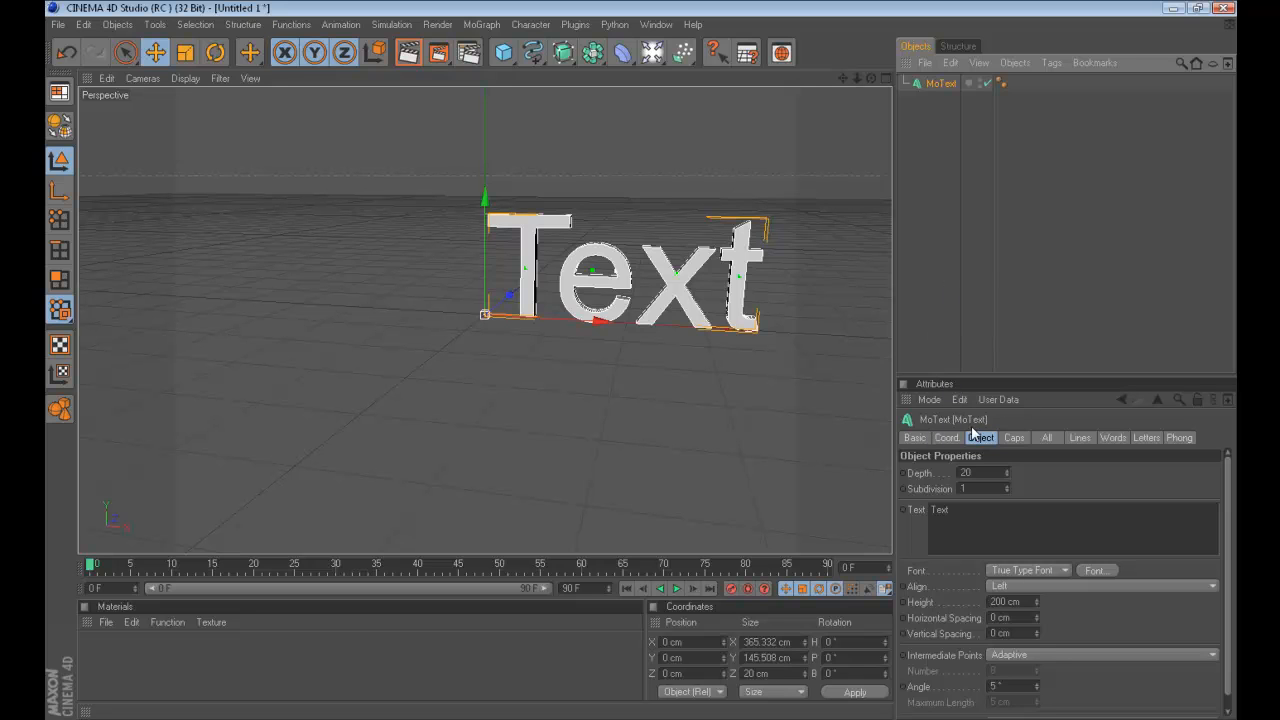
Step: Replace the MoText object's default text with "Bananas"
{"action": "left_click", "coordinate": [981, 513]}
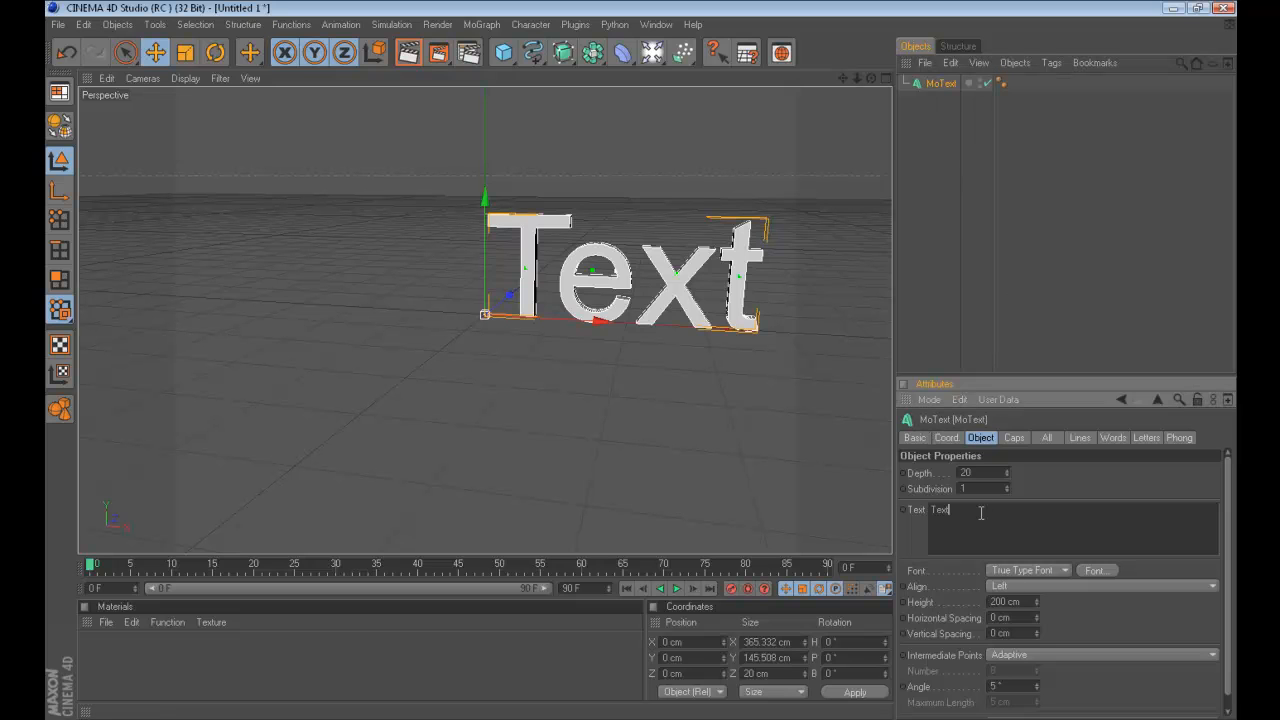
{"action": "key", "text": "BackSpace"}
{"action": "key", "text": "BackSpace"}
{"action": "key", "text": "BackSpace"}
{"action": "key", "text": "BackSpace"}
{"action": "type", "text": "Bananas"}
{"action": "left_click", "coordinate": [1085, 474]}
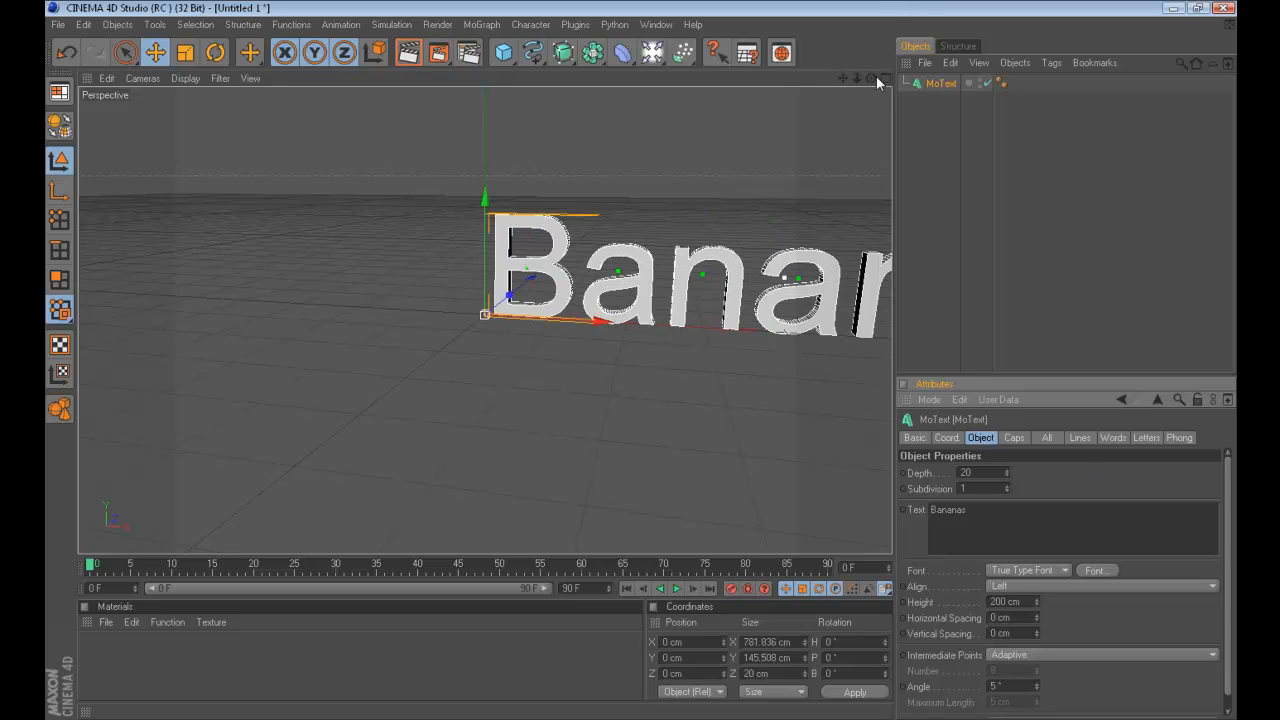
Step: Try to centre the text on the origin by moving it about 407 cm in the negative X direction
{"action": "left_click_drag", "start_coordinate": [876, 76], "coordinate": [780, 157]}
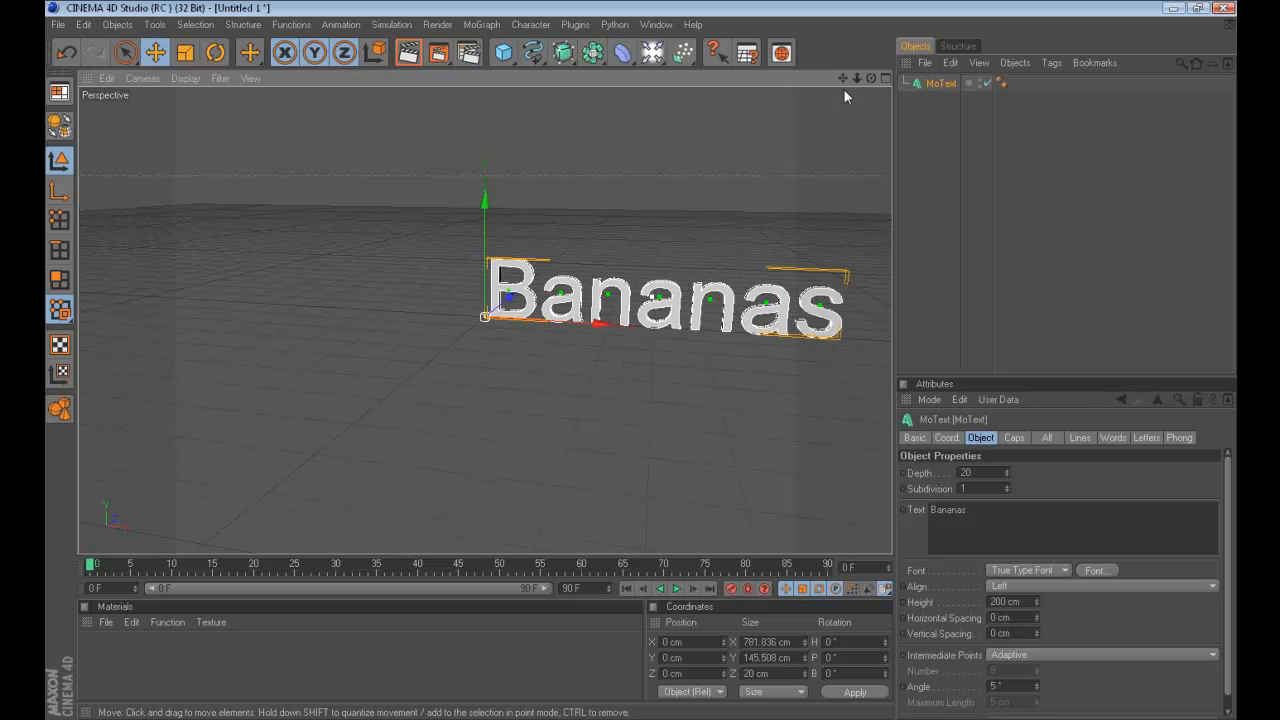
{"action": "left_click_drag", "start_coordinate": [871, 78], "coordinate": [978, 64]}
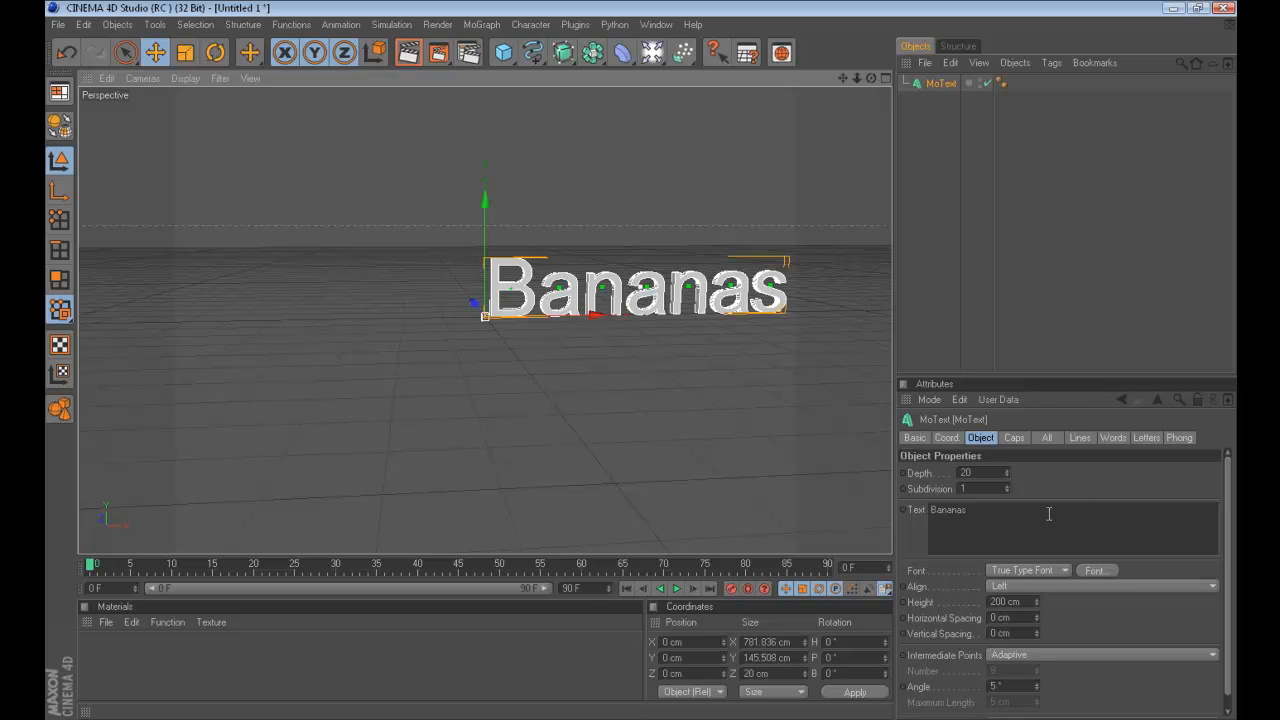
{"action": "left_click_drag", "start_coordinate": [871, 78], "coordinate": [818, 71]}
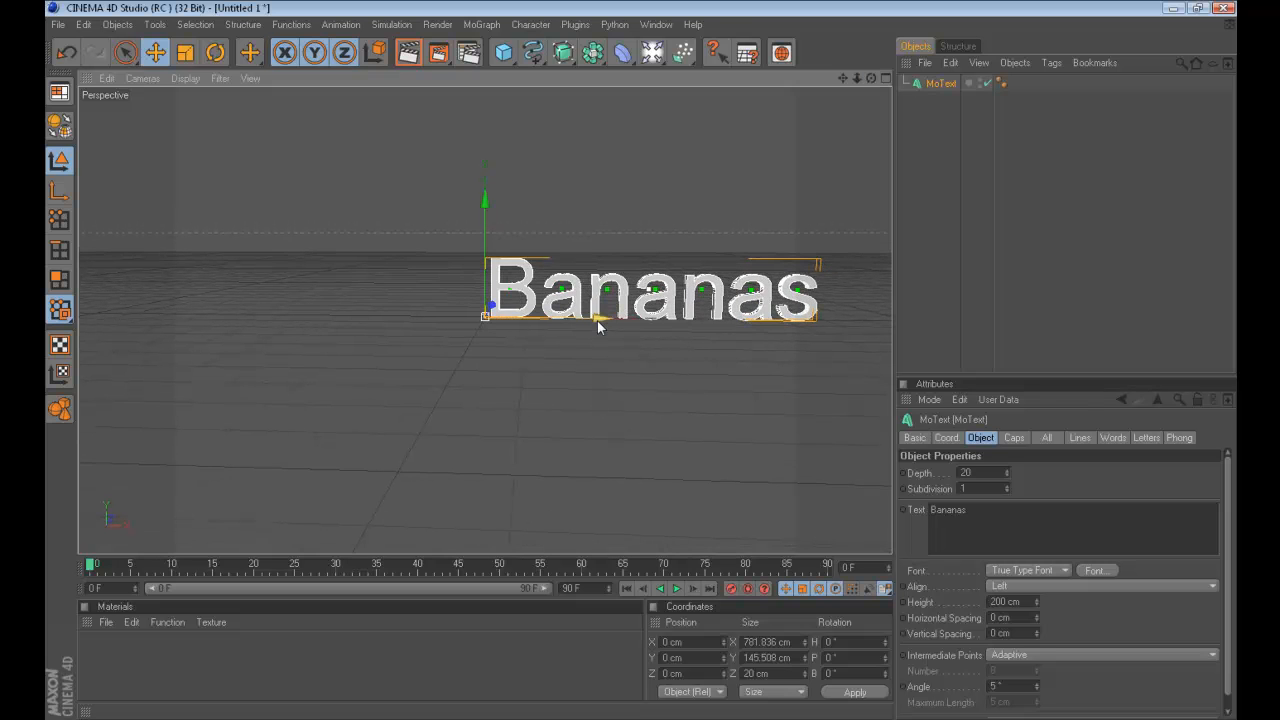
{"action": "left_click_drag", "start_coordinate": [600, 326], "coordinate": [434, 326]}
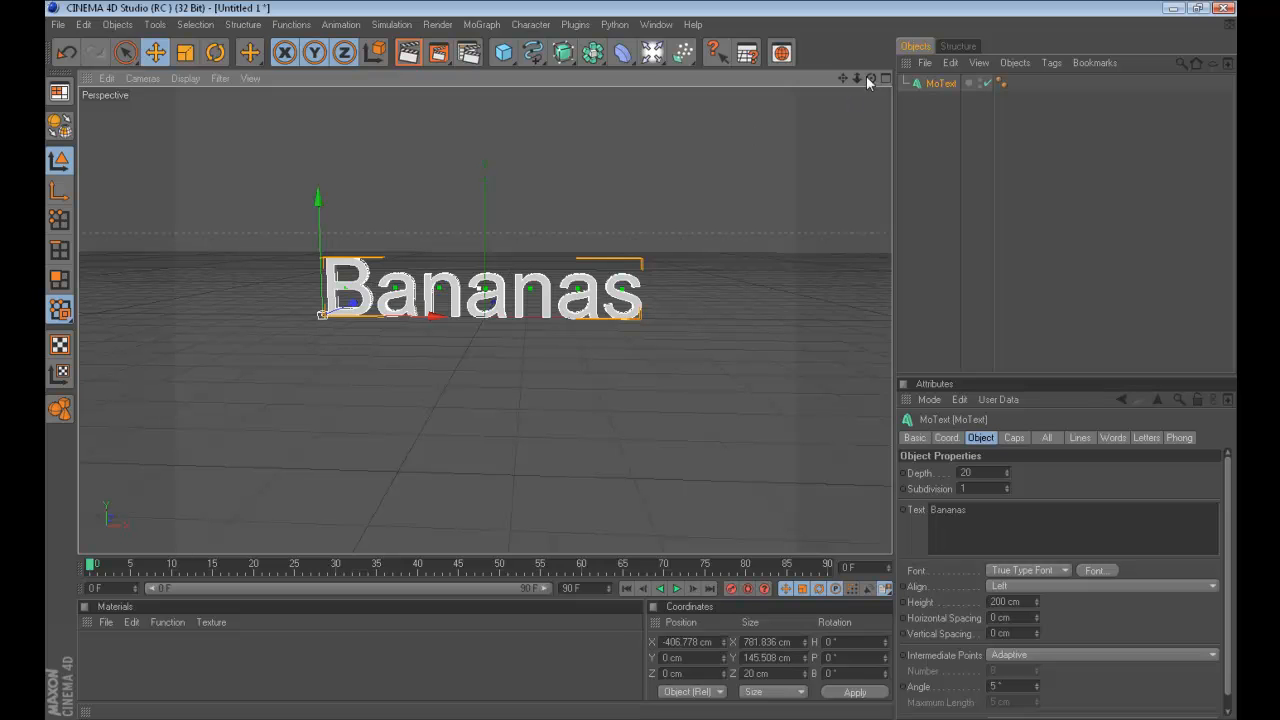
{"action": "left_click_drag", "start_coordinate": [869, 78], "coordinate": [286, 343]}
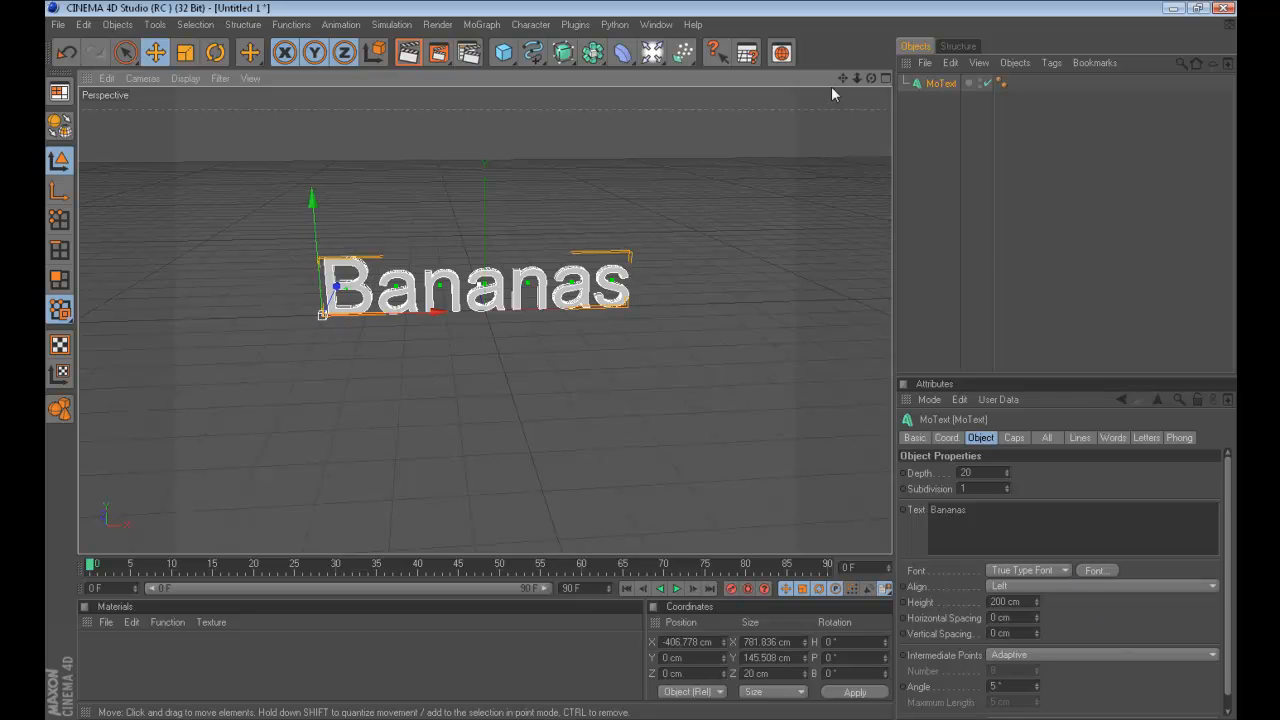
{"action": "left_click_drag", "start_coordinate": [872, 80], "coordinate": [872, 82]}
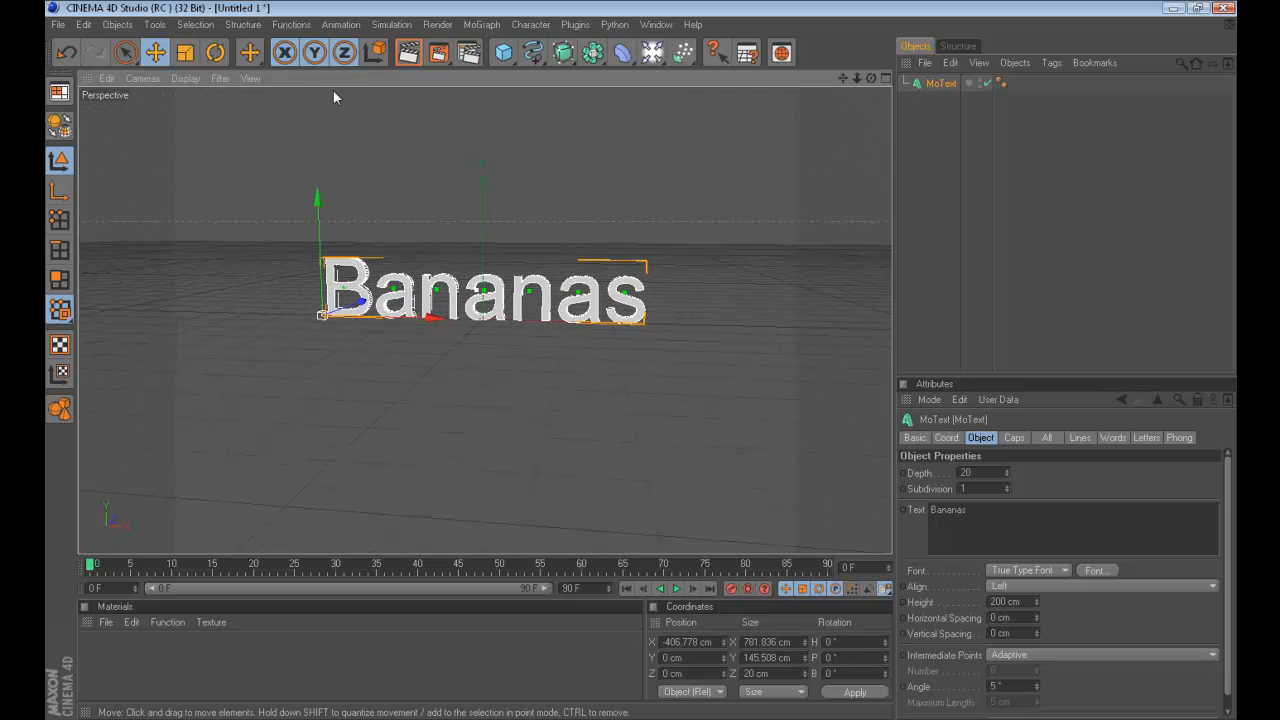
{"action": "left_click", "coordinate": [66, 53]}
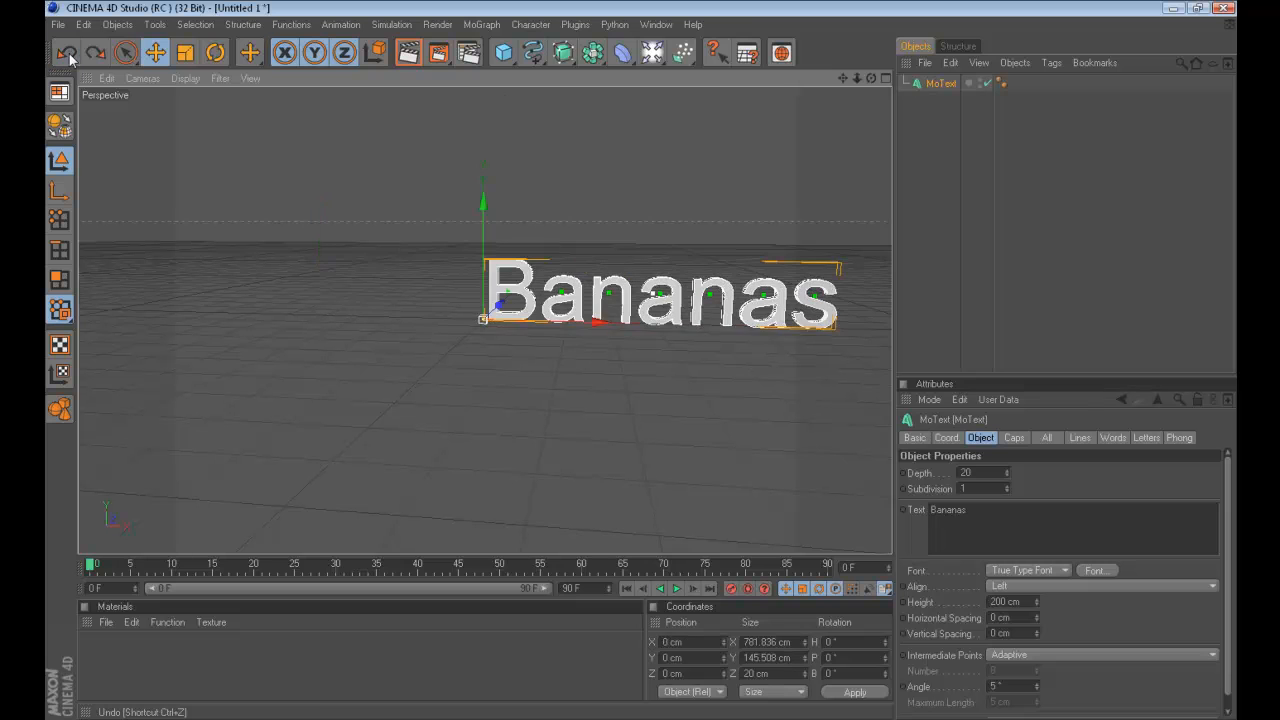
Step: Set the text's alignment to Middle
{"action": "left_click_drag", "start_coordinate": [874, 77], "coordinate": [870, 98]}
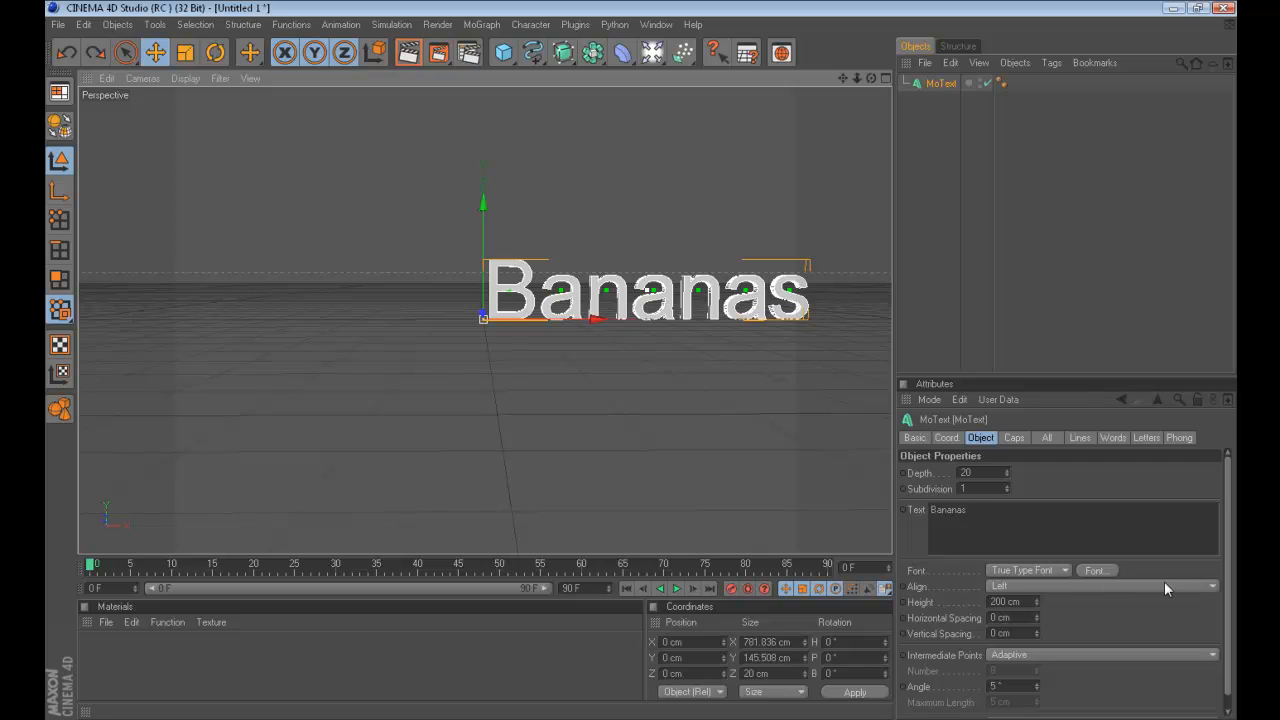
{"action": "left_click", "coordinate": [1205, 585]}
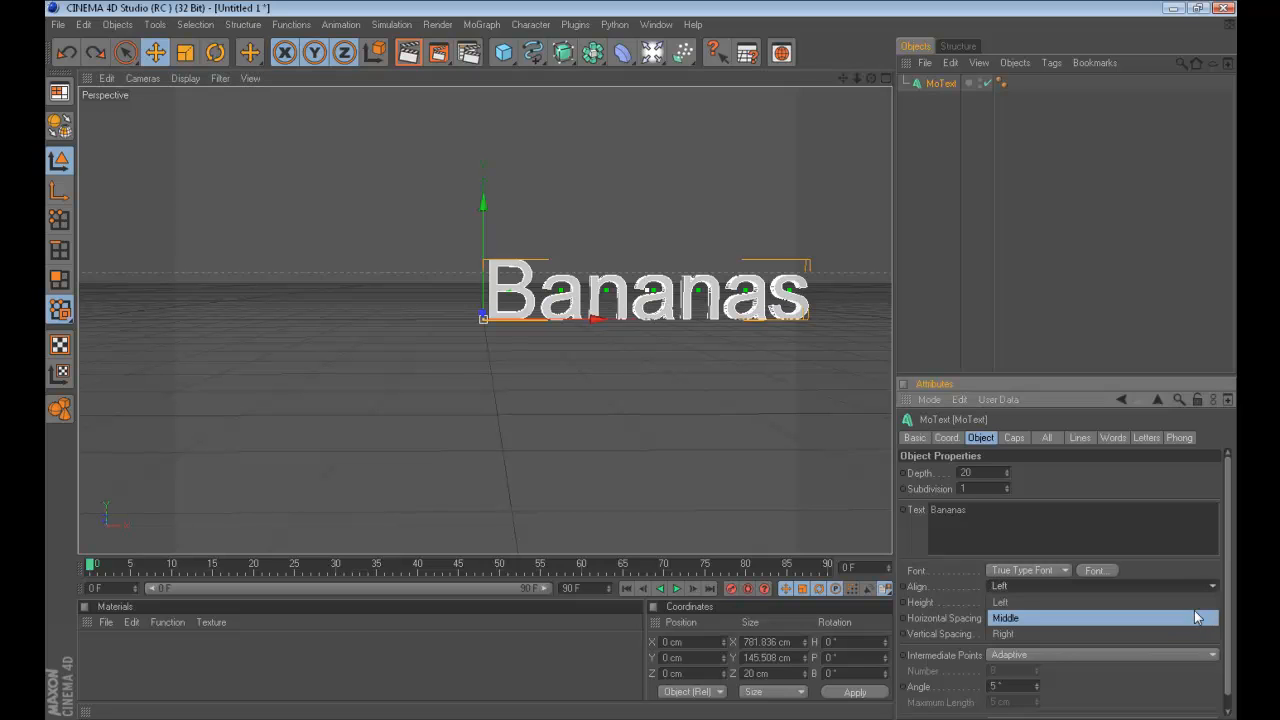
{"action": "left_click", "coordinate": [1197, 619]}
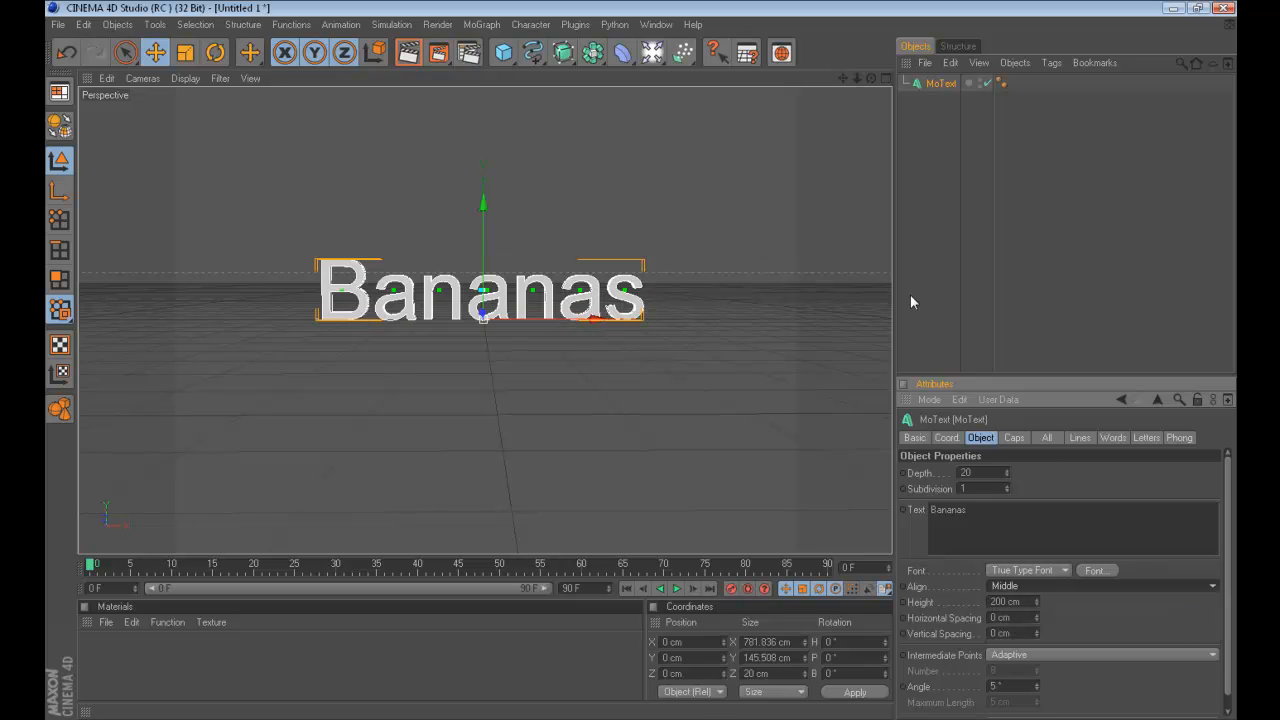
{"action": "mouse_move", "coordinate": [870, 78]}
{"action": "left_mouse_down"}
{"action": "mouse_move", "coordinate": [960, 84]}
{"action": "mouse_move", "coordinate": [880, 86]}
{"action": "mouse_move", "coordinate": [990, 72]}
{"action": "mouse_move", "coordinate": [820, 82]}
{"action": "mouse_move", "coordinate": [905, 80]}
{"action": "mouse_move", "coordinate": [925, 62]}
{"action": "mouse_move", "coordinate": [874, 80]}
{"action": "left_mouse_up"}
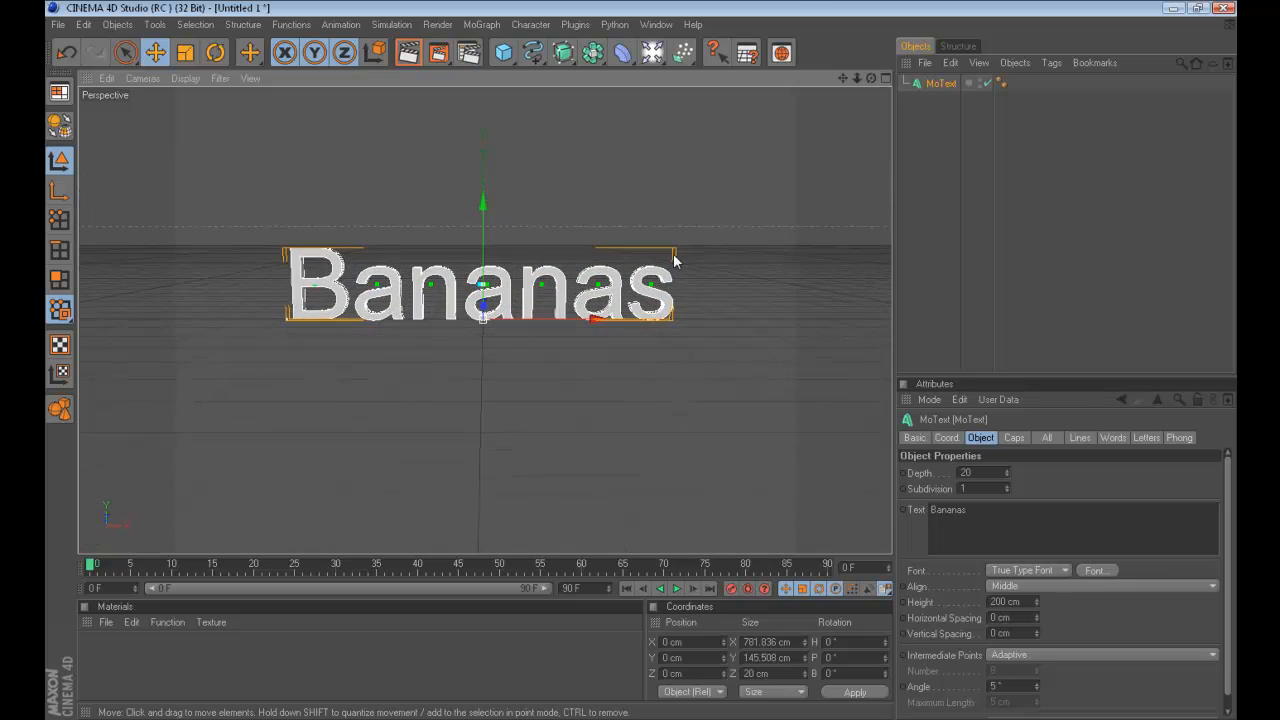
Step: Check the MoText object's font chooser and its font type options, keeping True Type Font
{"action": "left_click", "coordinate": [932, 262]}
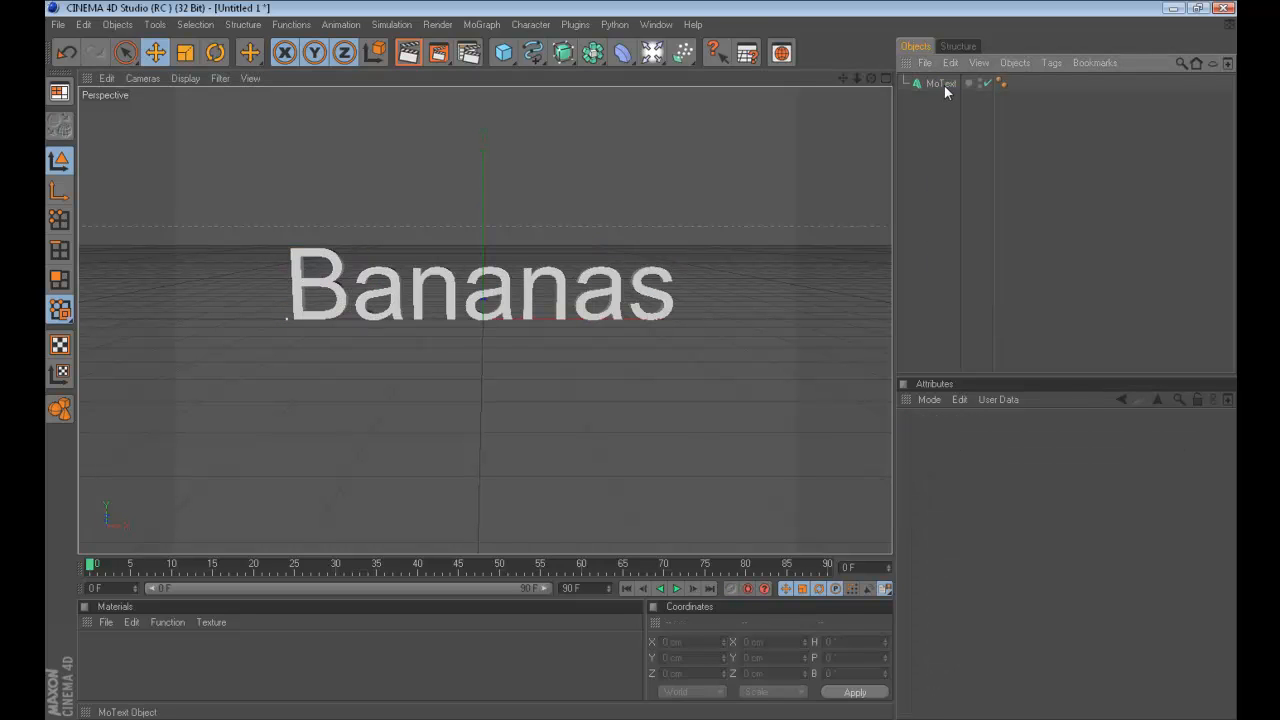
{"action": "left_click", "coordinate": [940, 84]}
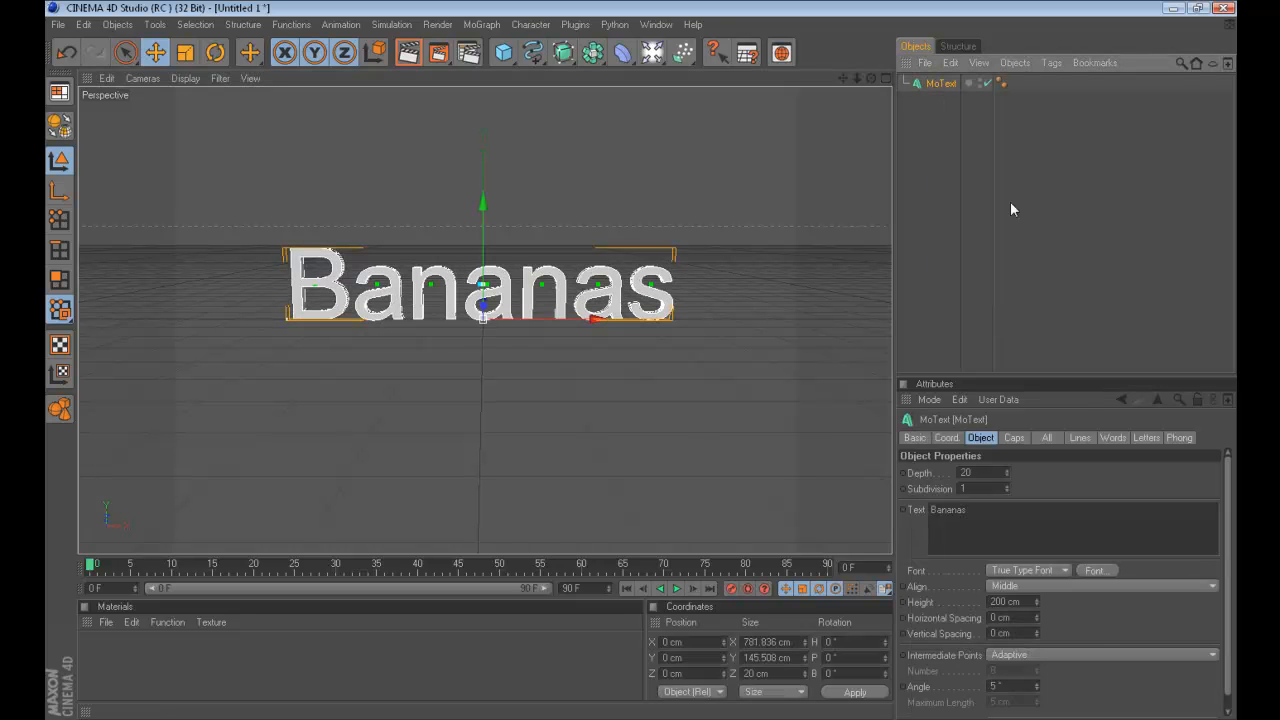
{"action": "left_click", "coordinate": [1097, 571]}
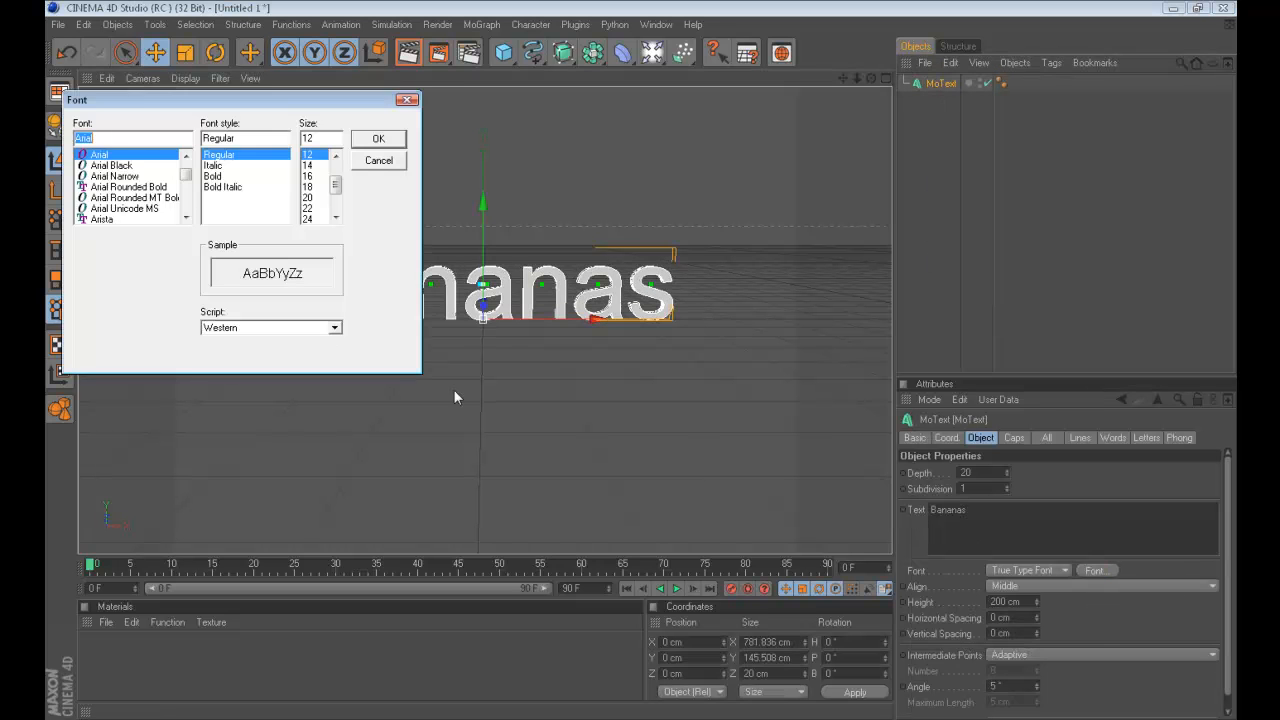
{"action": "left_click", "coordinate": [396, 138]}
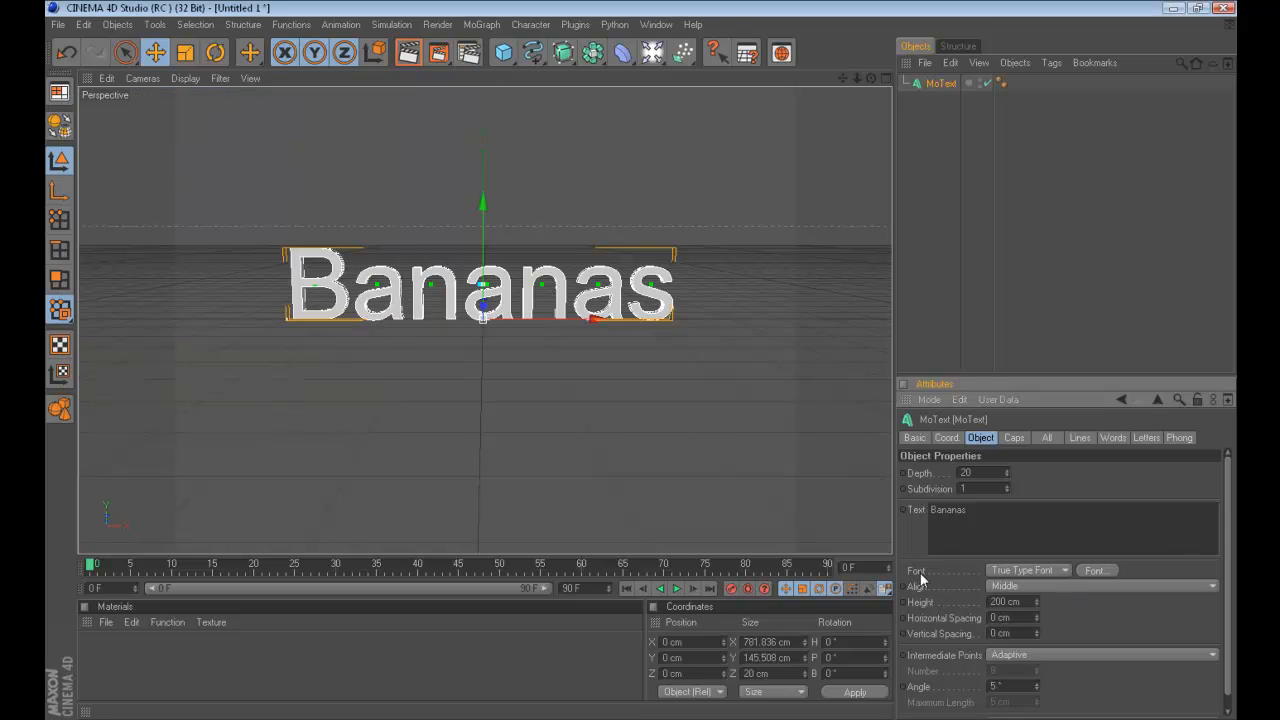
{"action": "left_click", "coordinate": [1031, 572]}
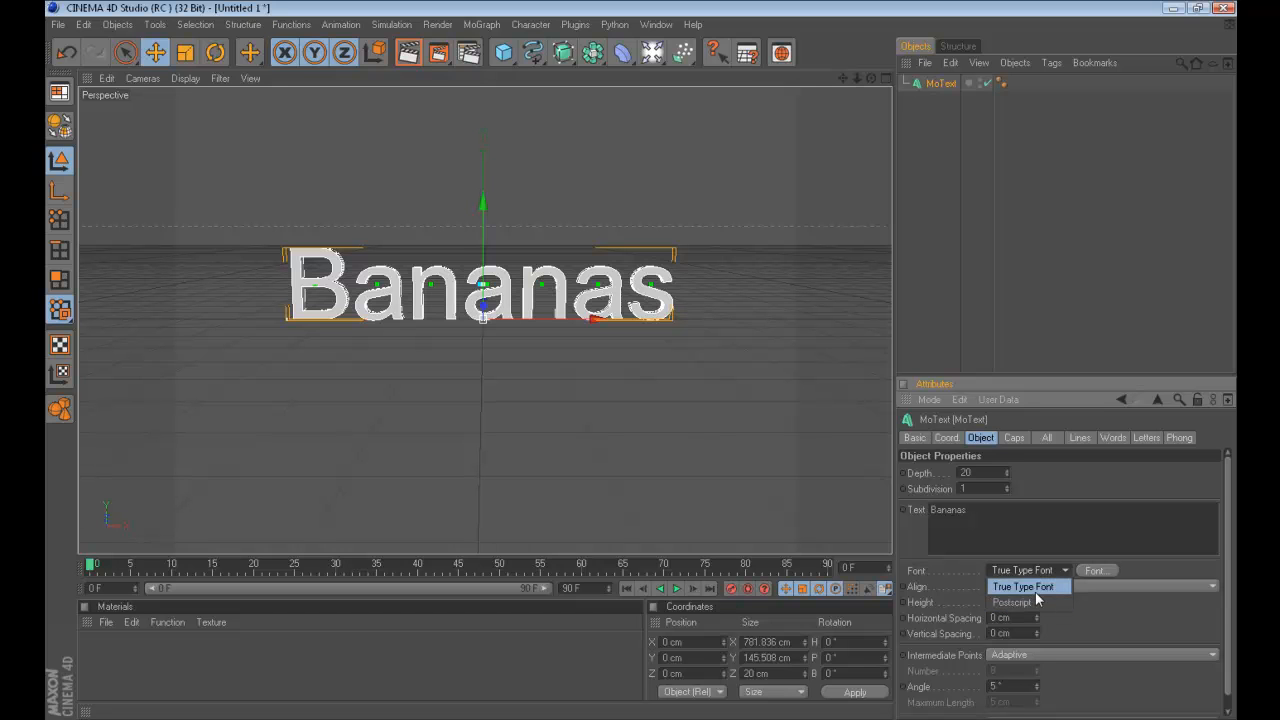
{"action": "left_click", "coordinate": [1036, 591]}
Step: Preview different fonts for the text, such as Unispace, Colony Wars, Constantia and Convoy
{"action": "left_click", "coordinate": [1095, 571]}
{"action": "left_click_drag", "start_coordinate": [185, 174], "coordinate": [178, 201]}
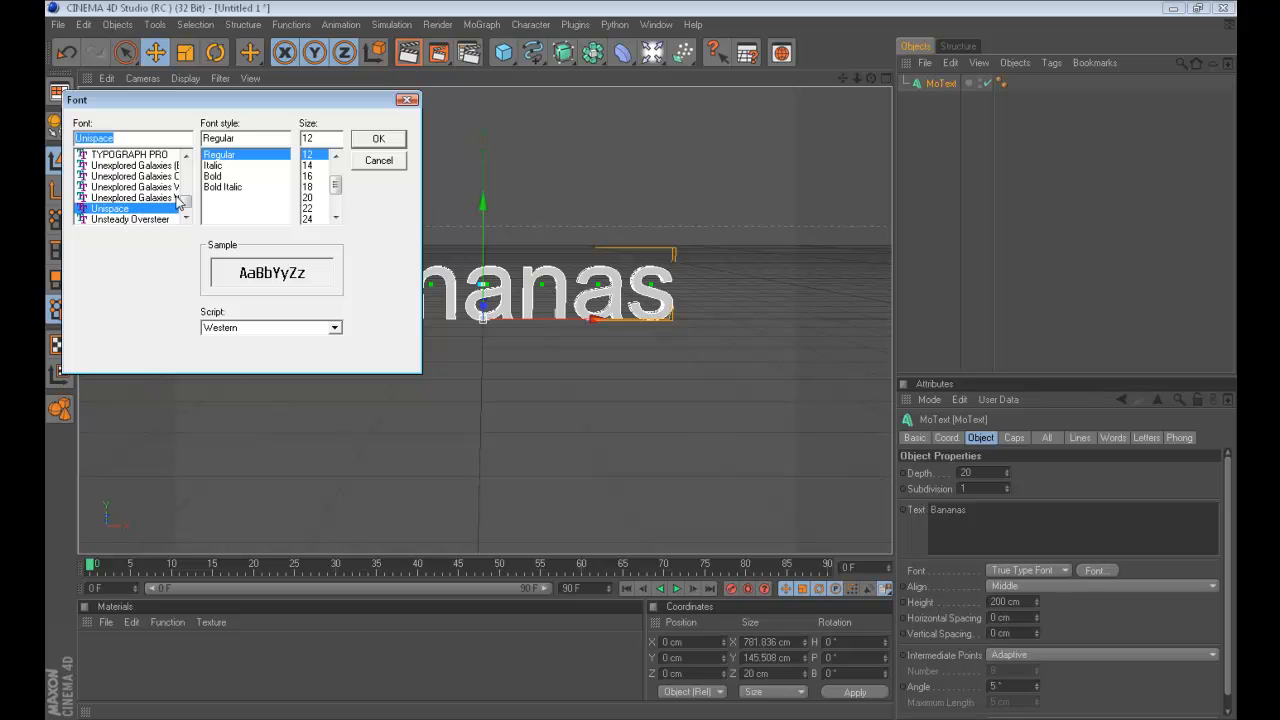
{"action": "left_click_drag", "start_coordinate": [185, 201], "coordinate": [186, 189]}
{"action": "left_click", "coordinate": [158, 209]}
{"action": "left_click", "coordinate": [142, 178]}
{"action": "left_click", "coordinate": [142, 188]}
{"action": "left_click", "coordinate": [146, 176]}
{"action": "left_click", "coordinate": [148, 159]}
{"action": "left_click_drag", "start_coordinate": [190, 186], "coordinate": [187, 179]}
{"action": "left_click", "coordinate": [150, 166]}
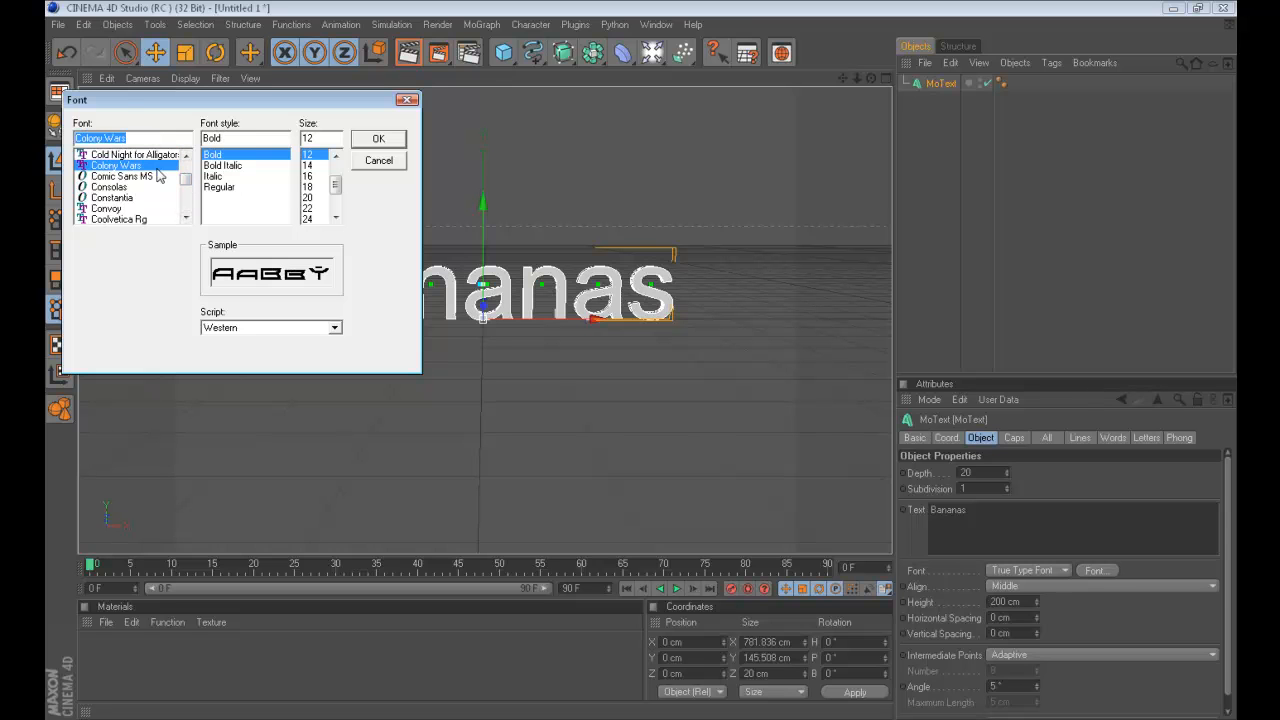
{"action": "left_click", "coordinate": [155, 177]}
{"action": "left_click", "coordinate": [155, 187]}
{"action": "left_click", "coordinate": [154, 197]}
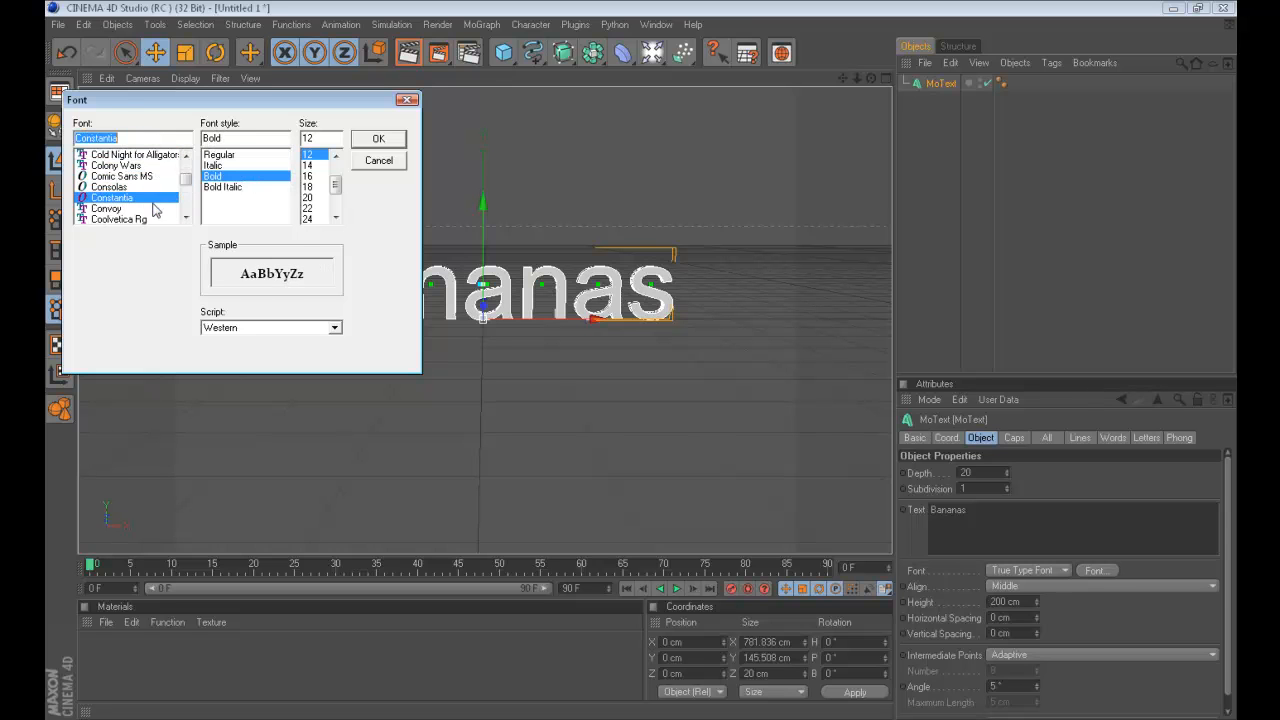
{"action": "left_click", "coordinate": [154, 208]}
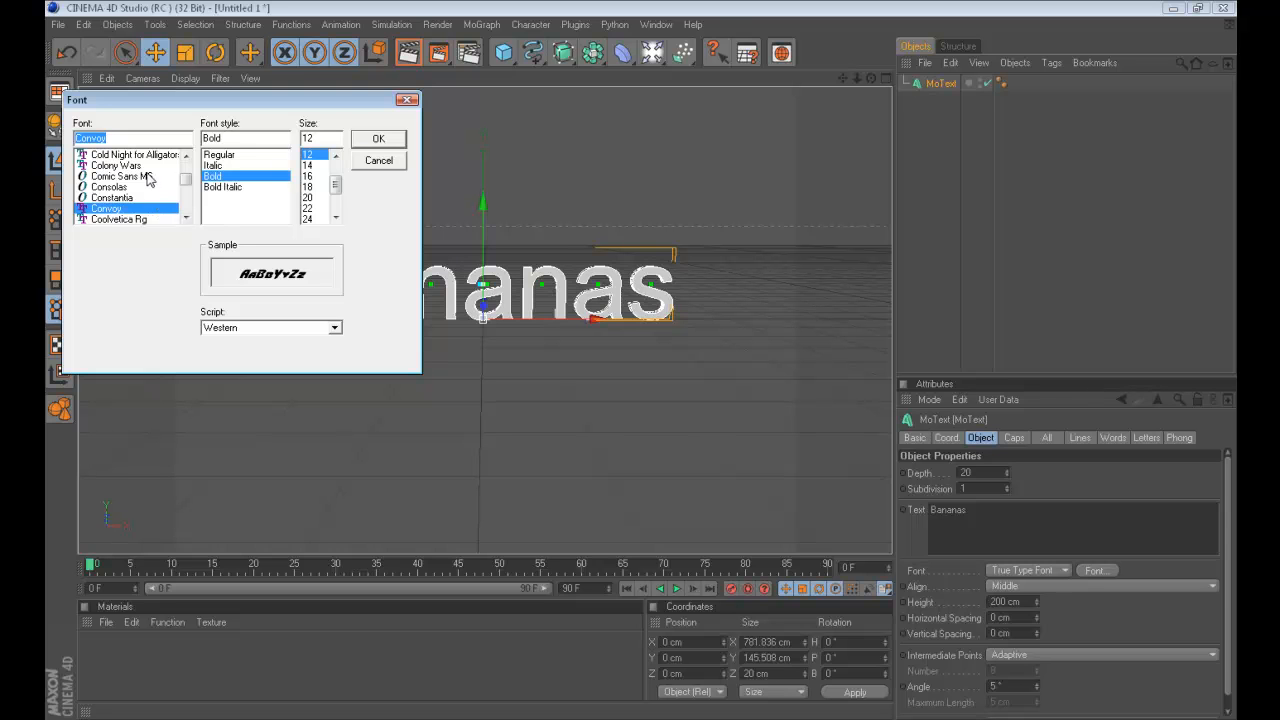
Step: Preview fonts such as Bifurk, Billo and Army Wide, and apply Astro 867 Bold to the text
{"action": "left_click_drag", "start_coordinate": [187, 181], "coordinate": [187, 177]}
{"action": "left_click", "coordinate": [152, 166]}
{"action": "left_click", "coordinate": [153, 177]}
{"action": "left_click", "coordinate": [155, 187]}
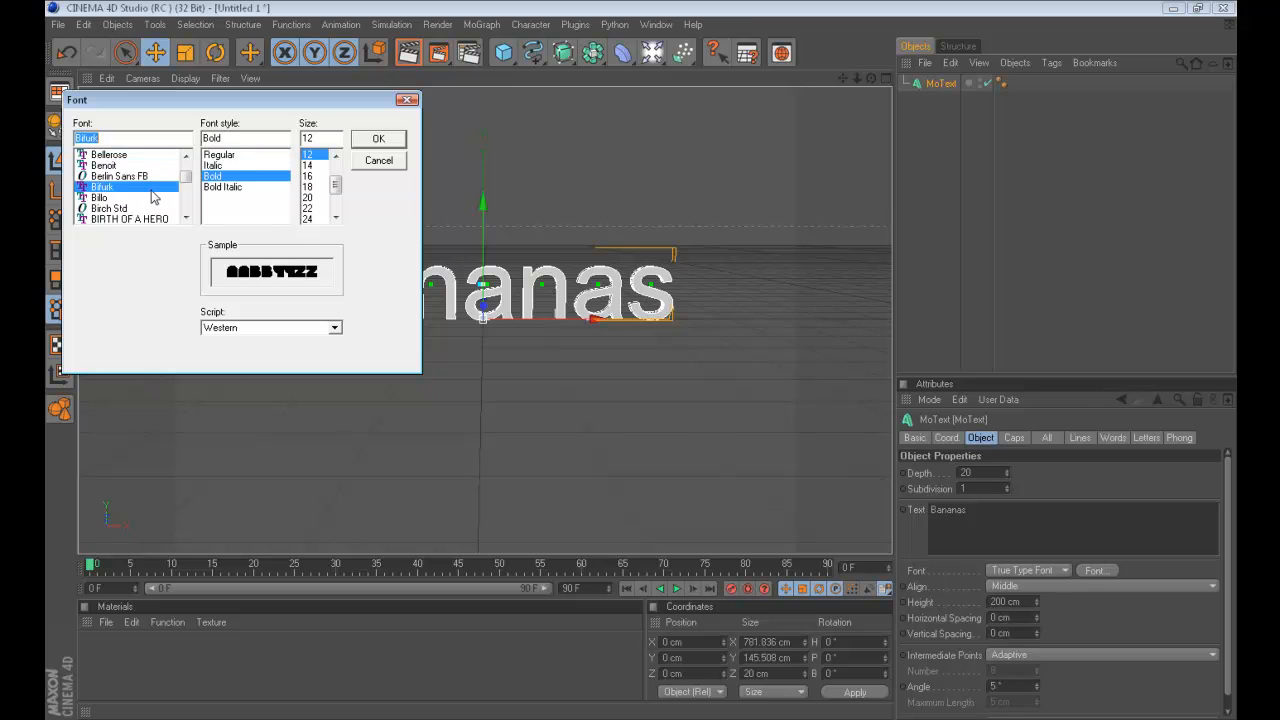
{"action": "left_click", "coordinate": [153, 199]}
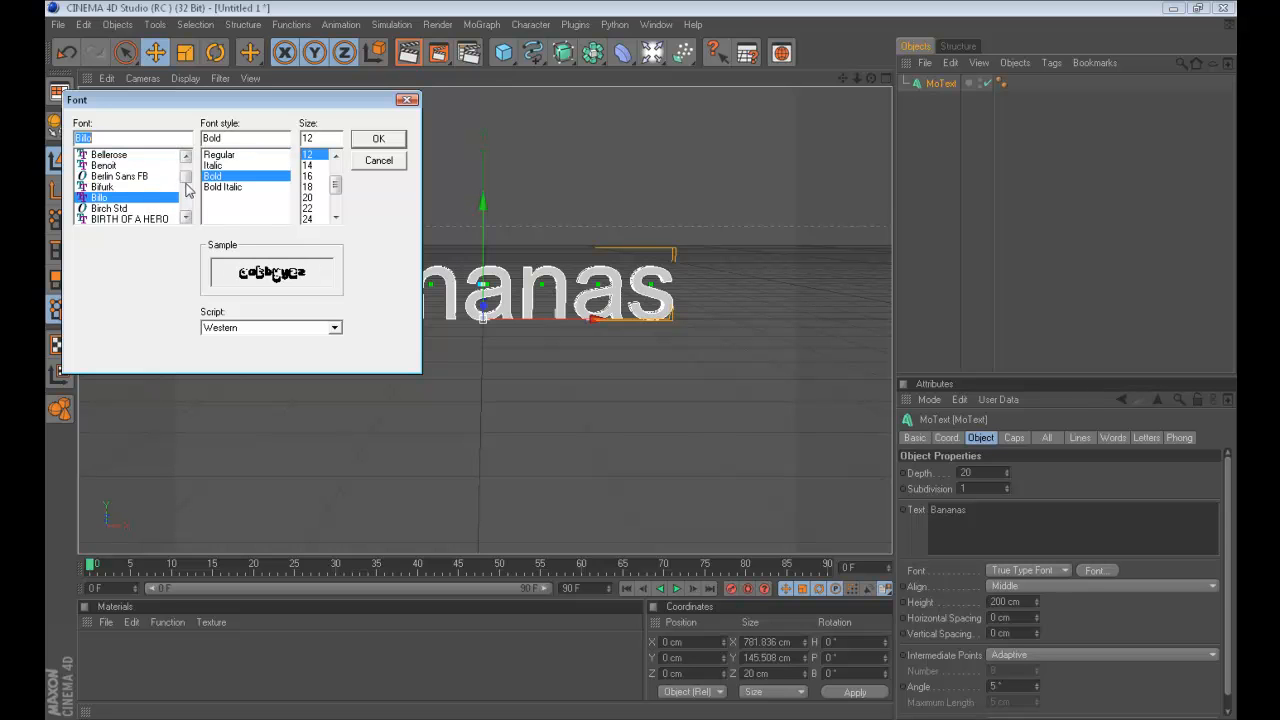
{"action": "left_click_drag", "start_coordinate": [188, 183], "coordinate": [190, 177]}
{"action": "left_click", "coordinate": [150, 155]}
{"action": "left_click", "coordinate": [148, 165]}
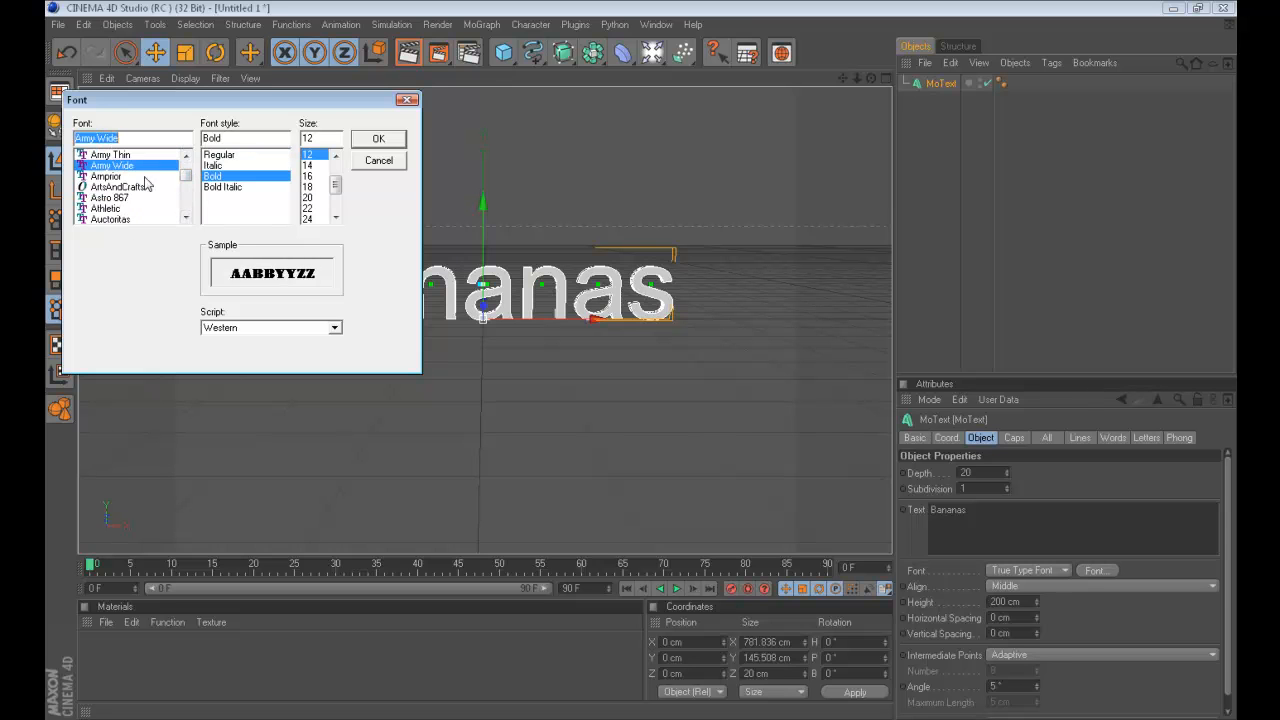
{"action": "left_click", "coordinate": [143, 199]}
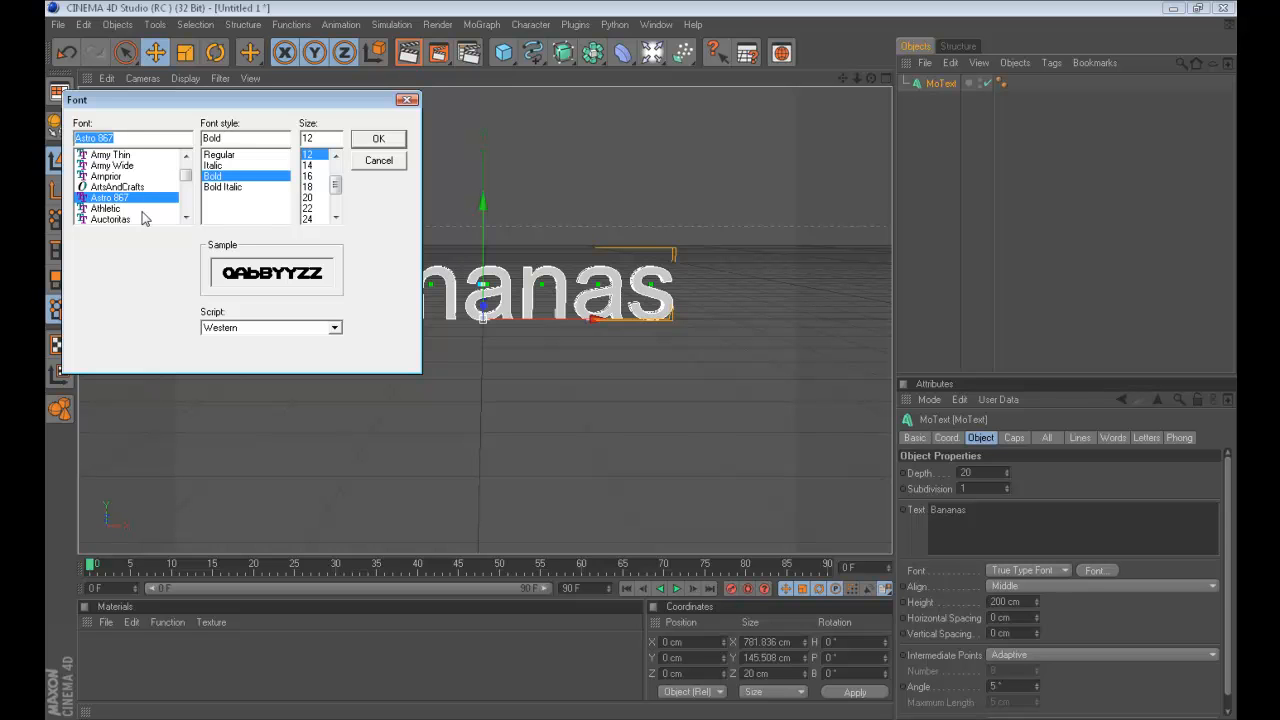
{"action": "left_click", "coordinate": [365, 140]}
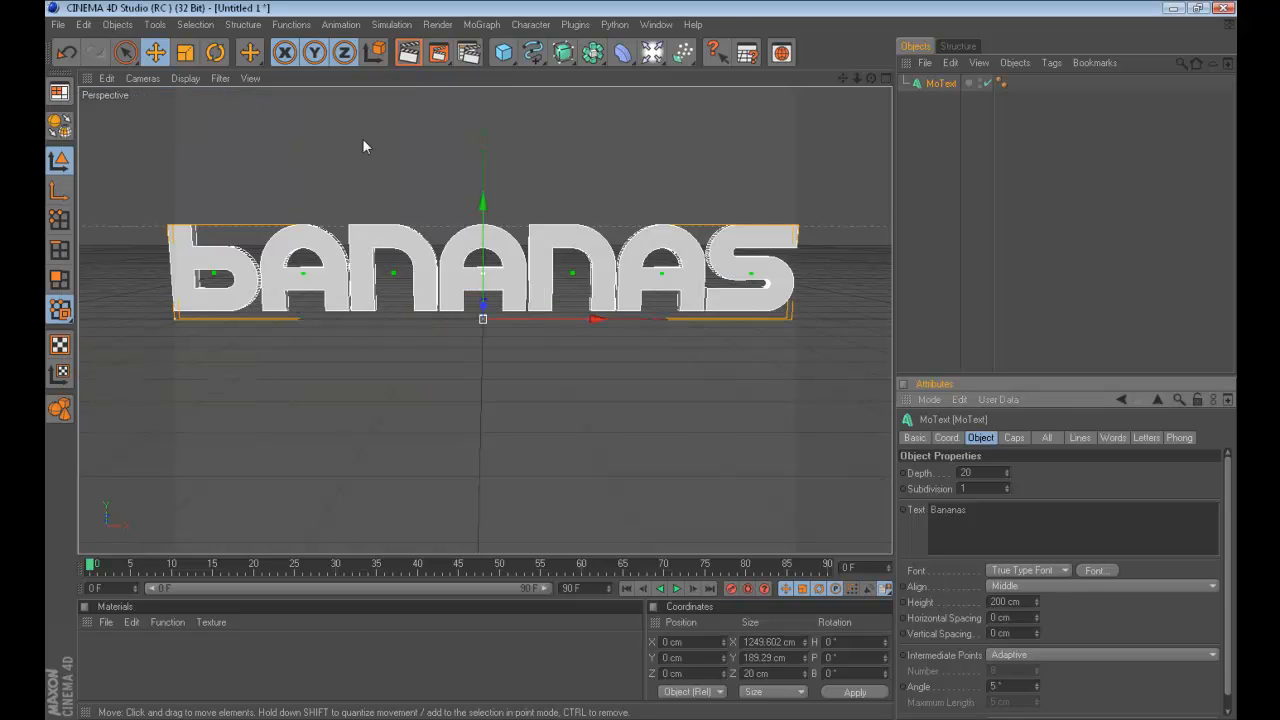
Step: Change the text's font to Arista Bold
{"action": "left_click", "coordinate": [1094, 571]}
{"action": "scroll", "coordinate": [186, 160], "scroll_direction": "up", "scroll_amount": 5}
{"action": "left_click", "coordinate": [102, 176]}
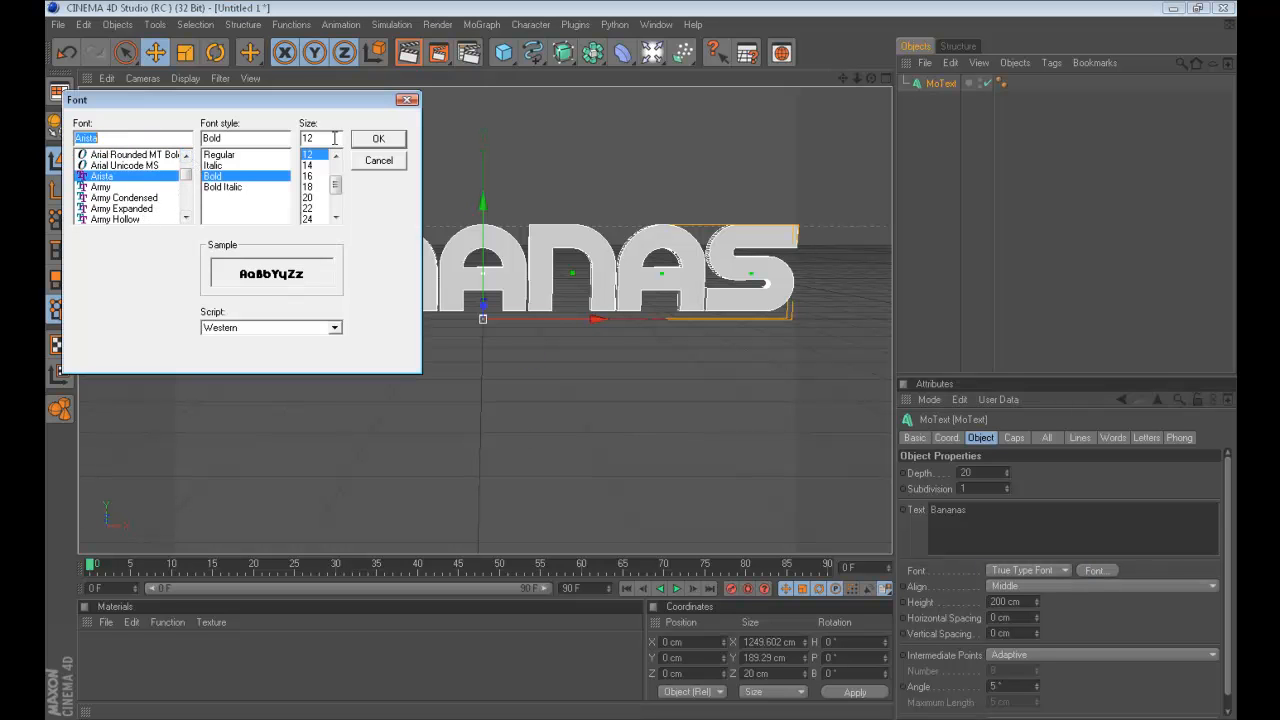
{"action": "left_click", "coordinate": [379, 139]}
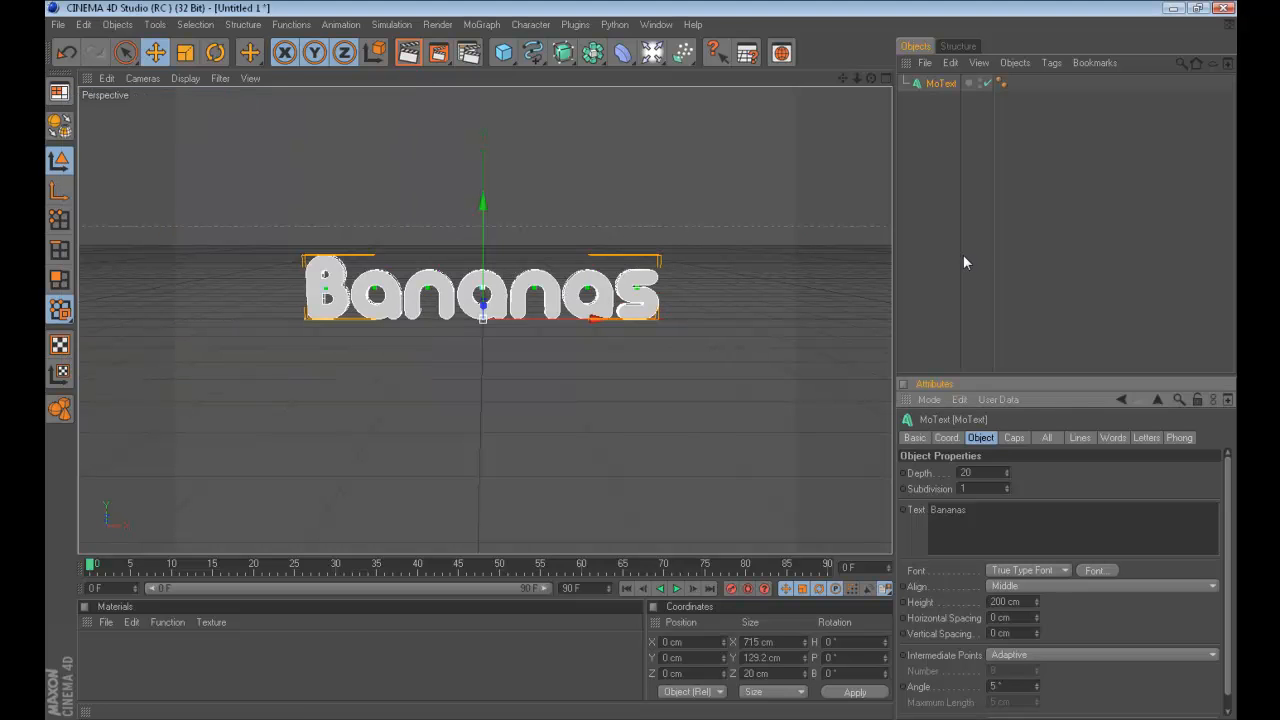
Step: Compare the Arista font's Bold, Italic and Regular styles and apply Arista Regular to the text
{"action": "left_click", "coordinate": [1097, 570]}
{"action": "left_click", "coordinate": [267, 165]}
{"action": "left_click", "coordinate": [263, 154]}
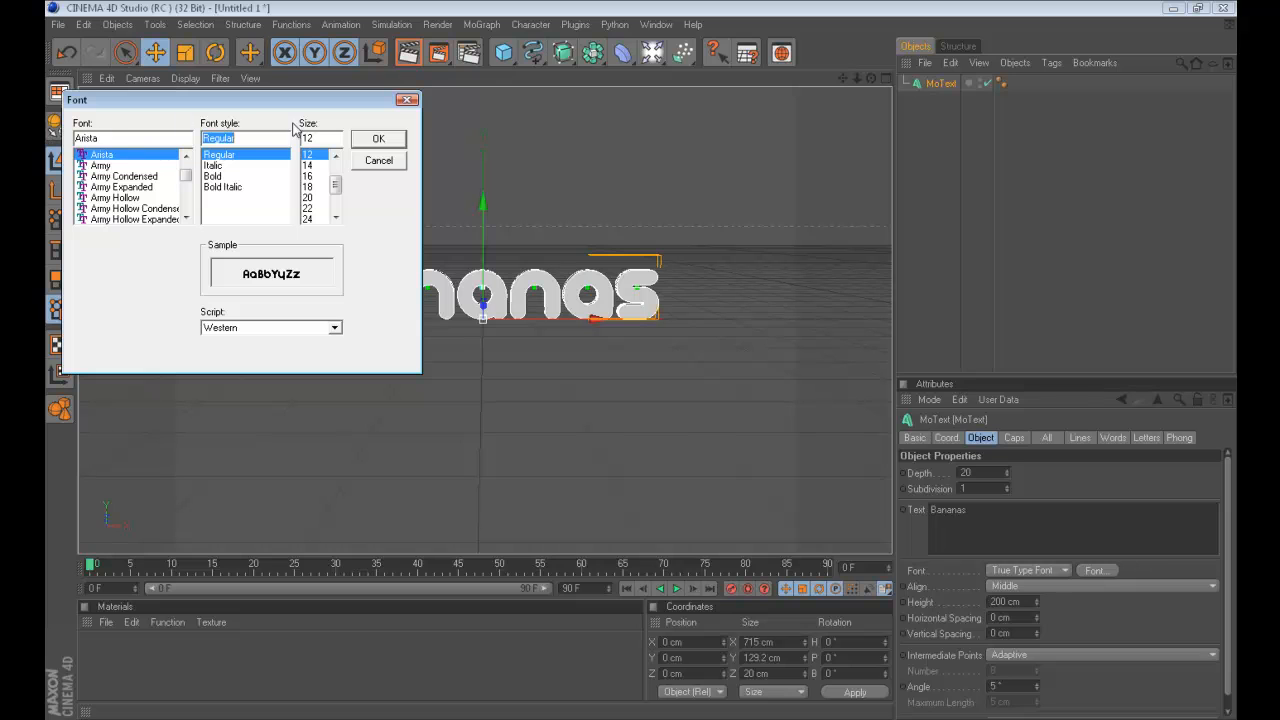
{"action": "left_click", "coordinate": [226, 186]}
{"action": "left_click", "coordinate": [225, 177]}
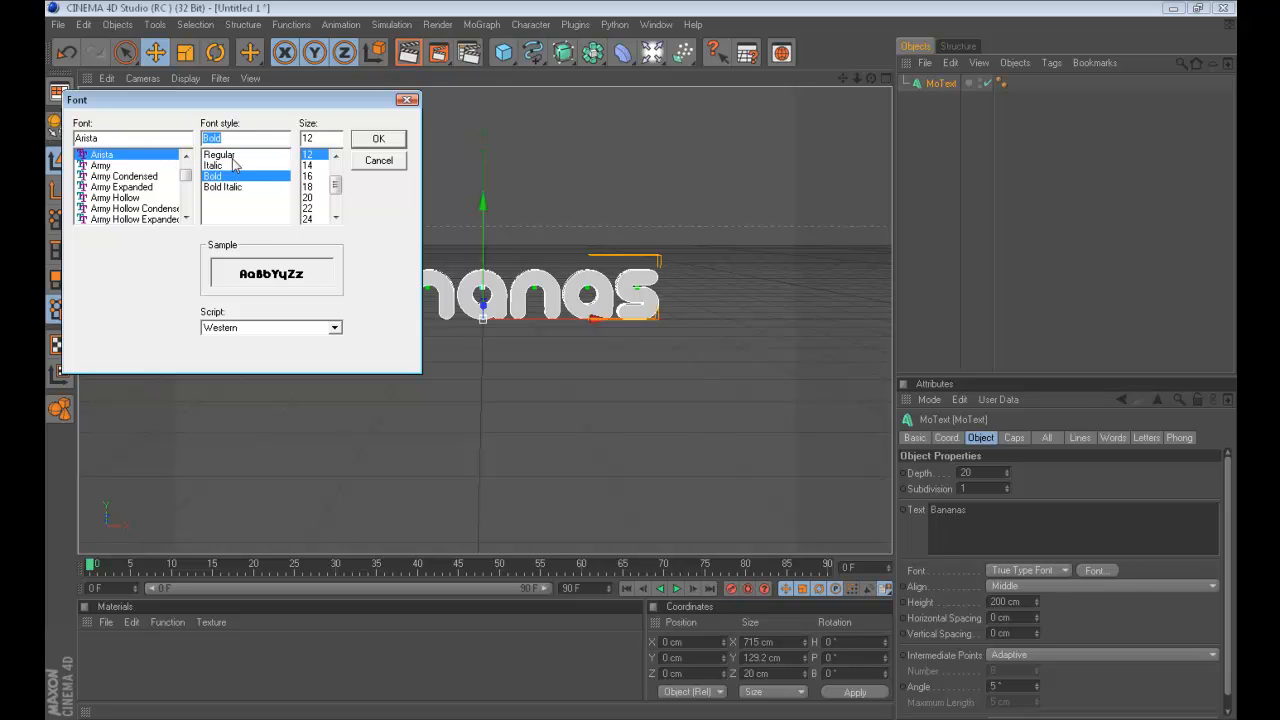
{"action": "left_click", "coordinate": [234, 157]}
{"action": "left_click", "coordinate": [235, 166]}
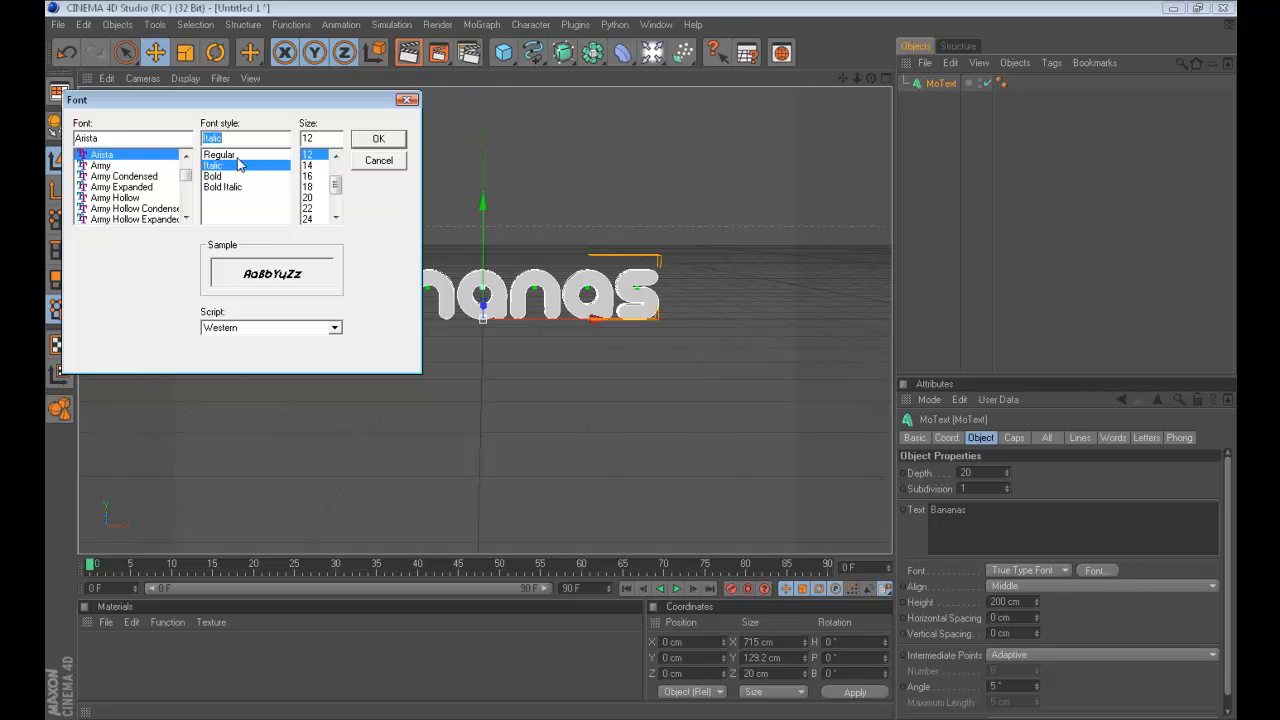
{"action": "left_click", "coordinate": [238, 156]}
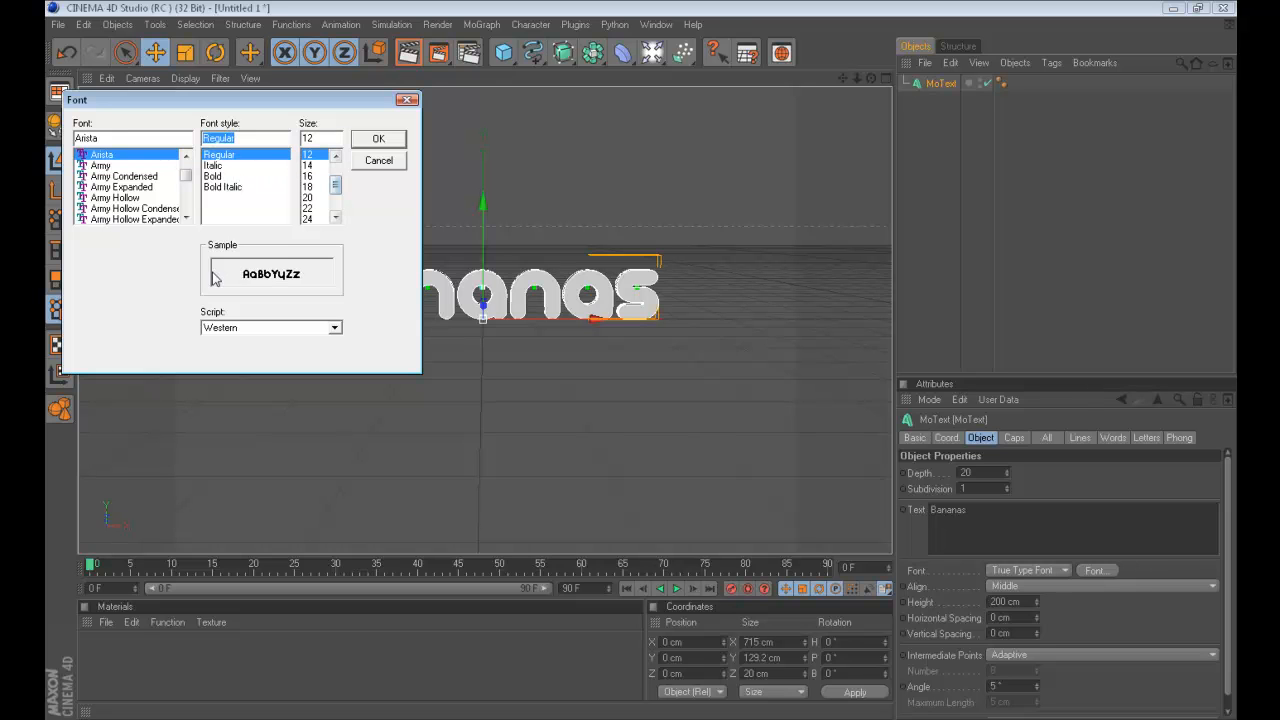
{"action": "left_click", "coordinate": [380, 139]}
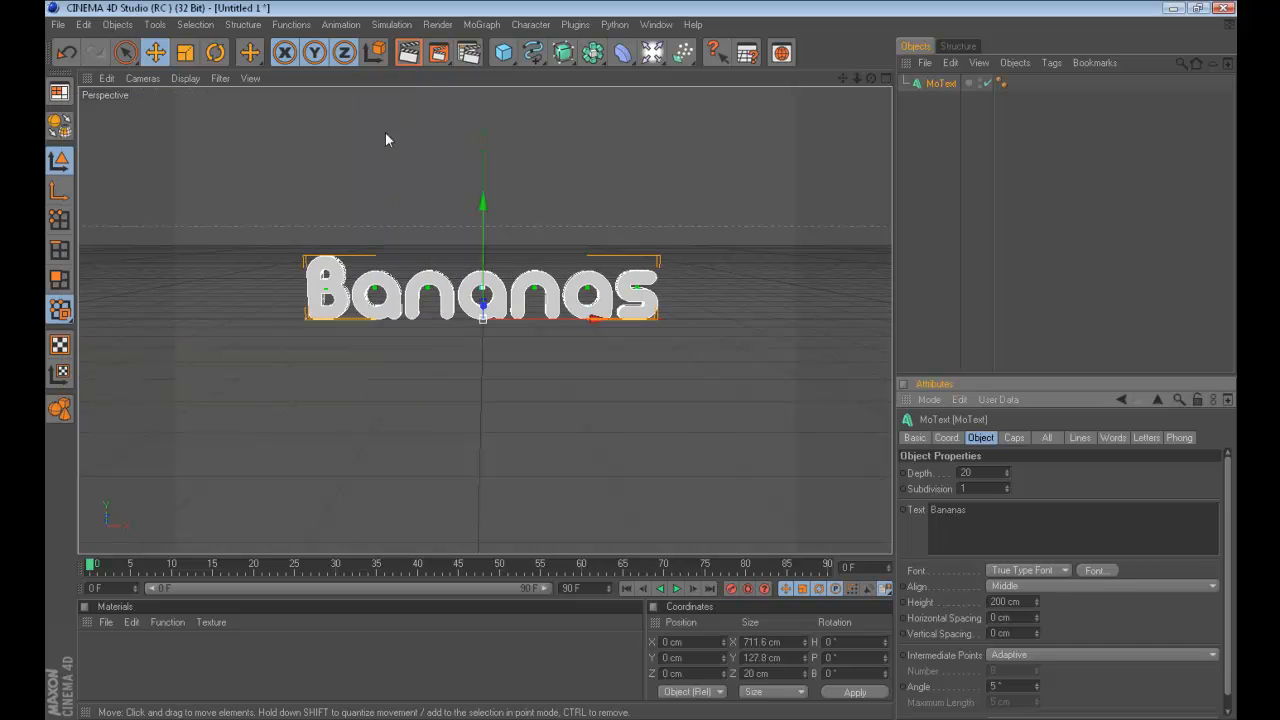
Step: Try a slightly larger height for the MoText and reset it to 200 cm
{"action": "left_click", "coordinate": [800, 274]}
{"action": "scroll", "coordinate": [615, 298], "scroll_direction": "up", "scroll_amount": 3}
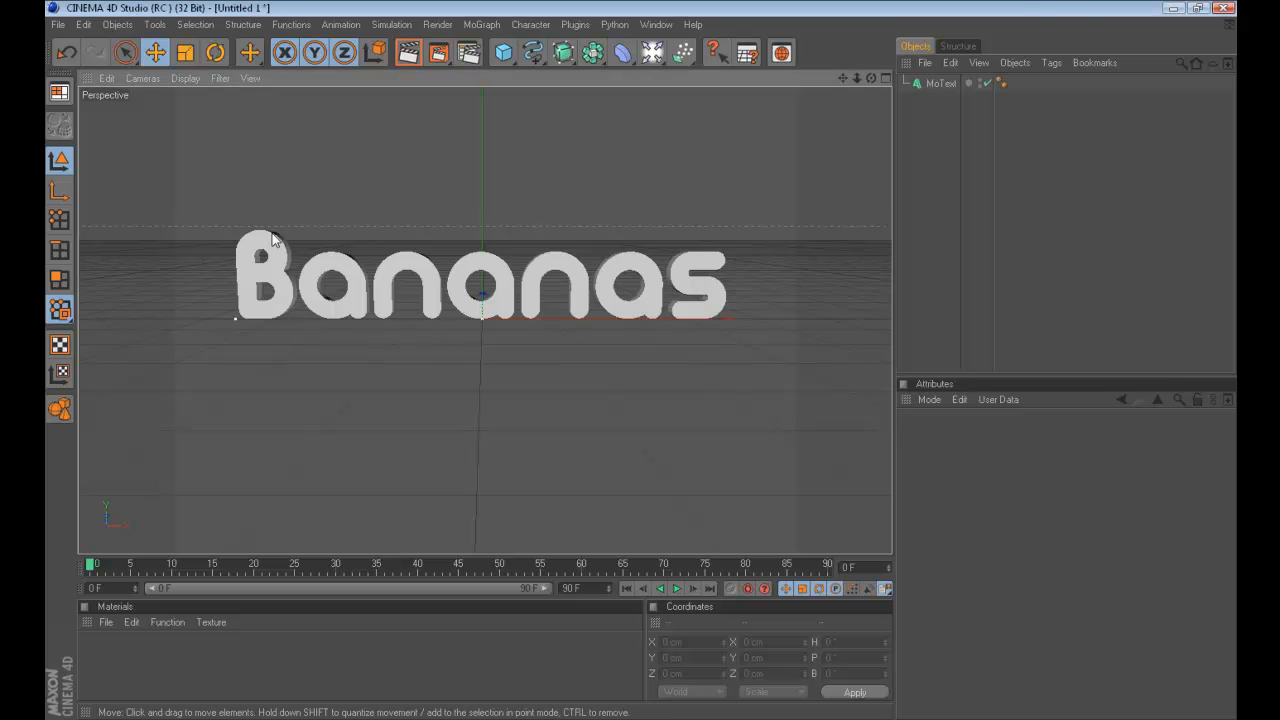
{"action": "left_click", "coordinate": [940, 84]}
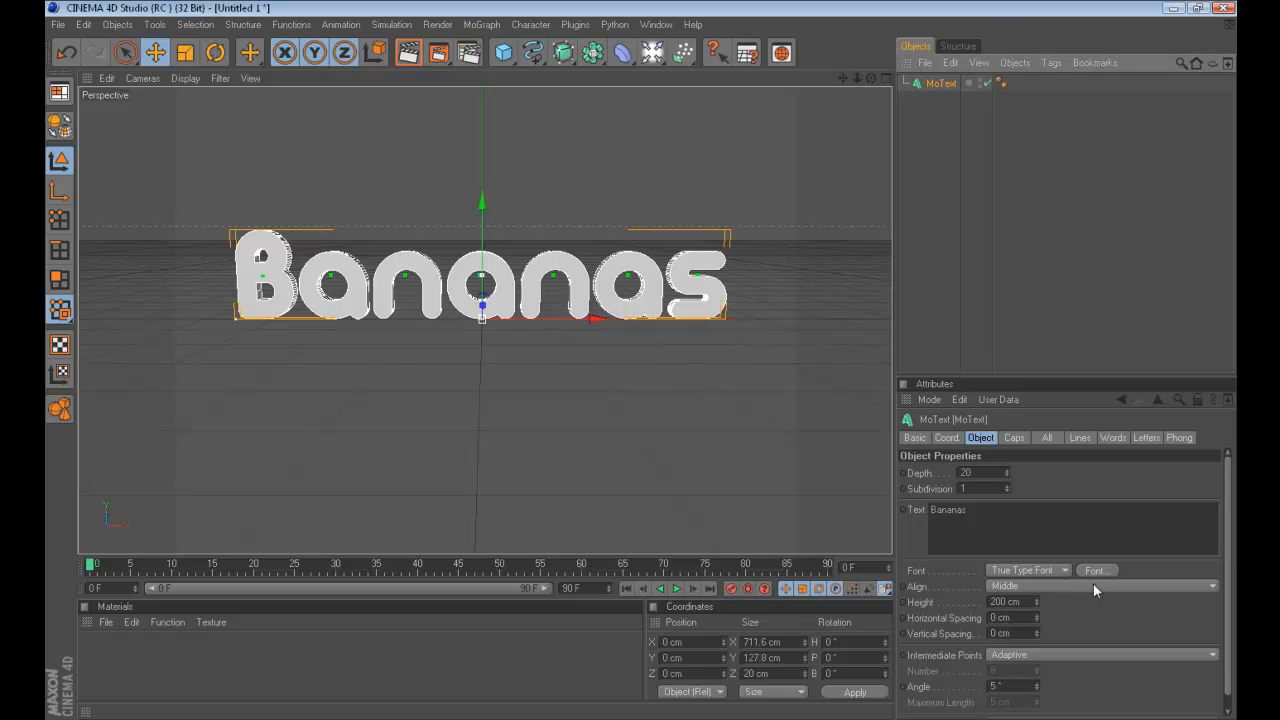
{"action": "mouse_move", "coordinate": [1036, 598]}
{"action": "left_mouse_down"}
{"action": "mouse_move", "coordinate": [1036, 560]}
{"action": "mouse_move", "coordinate": [1036, 594]}
{"action": "left_mouse_up"}
{"action": "left_click", "coordinate": [1021, 601]}
{"action": "type", "text": "200"}
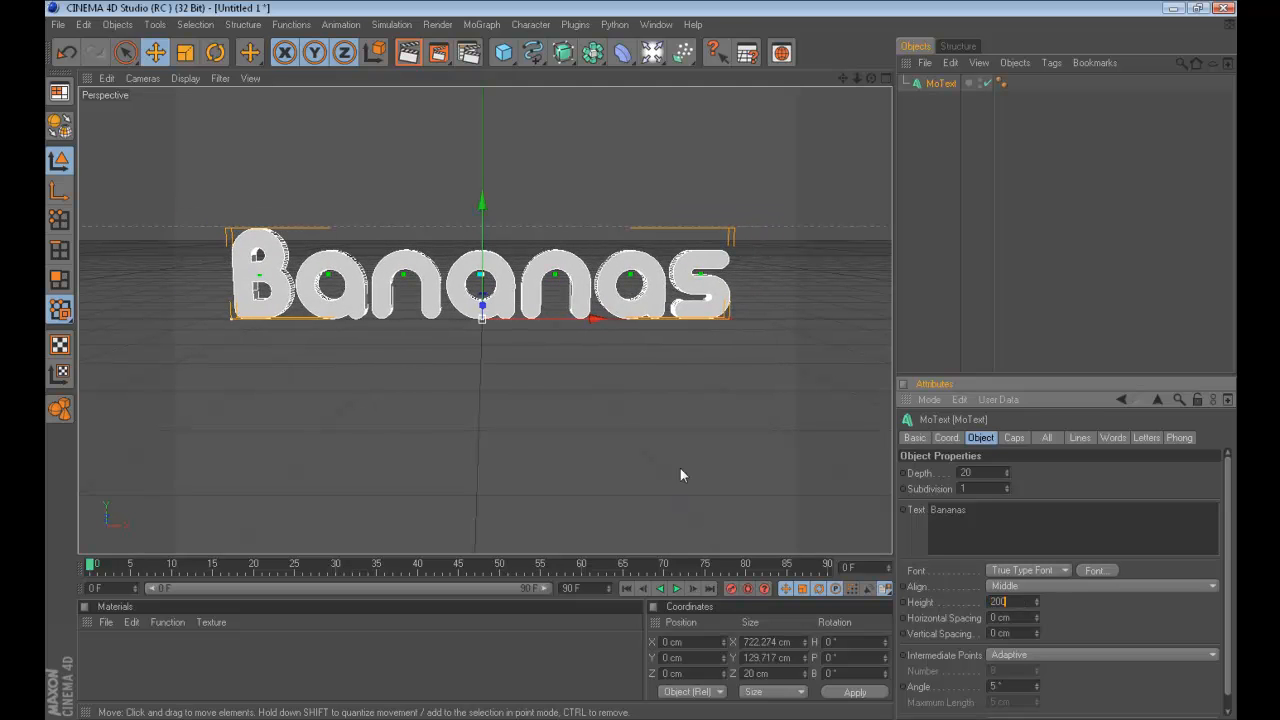
{"action": "key", "text": "Return"}
Step: Try a different horizontal spacing between the letters and reset it to 0 cm
{"action": "mouse_move", "coordinate": [1036, 617]}
{"action": "left_mouse_down"}
{"action": "mouse_move", "coordinate": [1036, 590]}
{"action": "mouse_move", "coordinate": [1036, 640]}
{"action": "mouse_move", "coordinate": [1036, 598]}
{"action": "mouse_move", "coordinate": [1036, 617]}
{"action": "left_mouse_up"}
{"action": "type", "text": "0"}
{"action": "key", "text": "Return"}
Step: Add a second line reading "milkshake" below "Bananas" in the MoText object
{"action": "left_click", "coordinate": [1030, 505]}
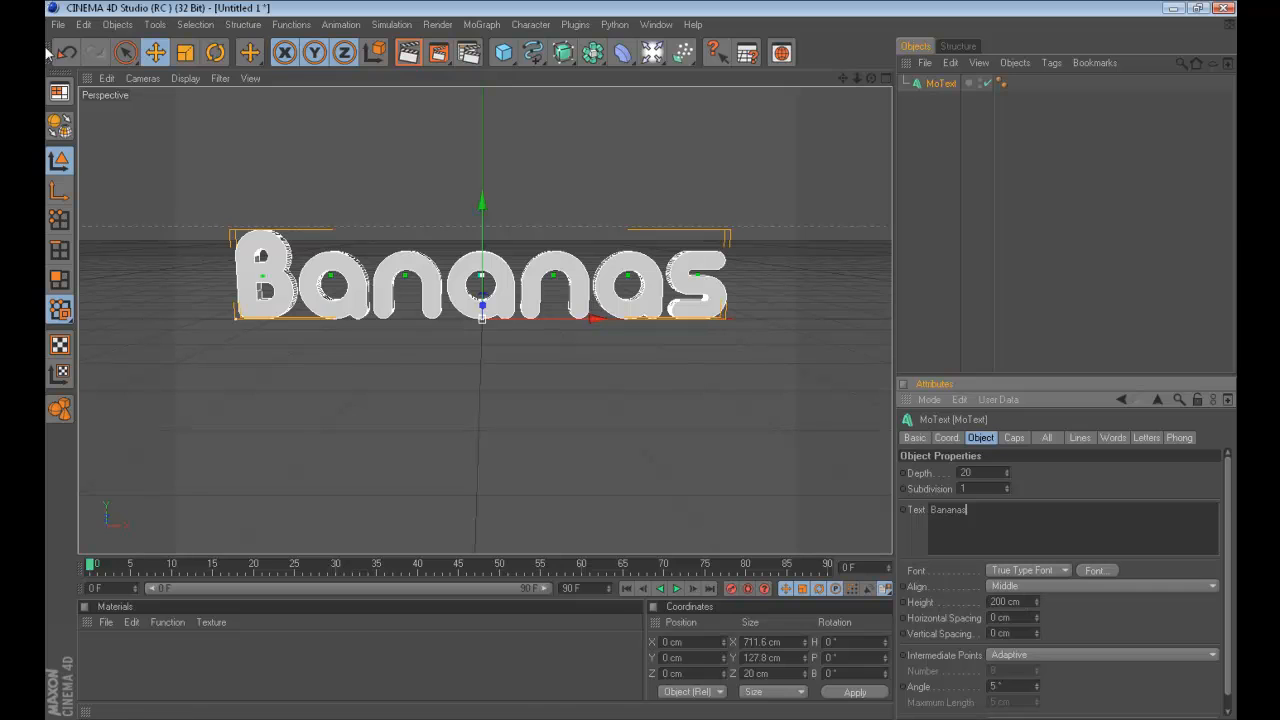
{"action": "key", "text": "Return"}
{"action": "type", "text": "milkshake"}
{"action": "left_click", "coordinate": [1129, 478]}
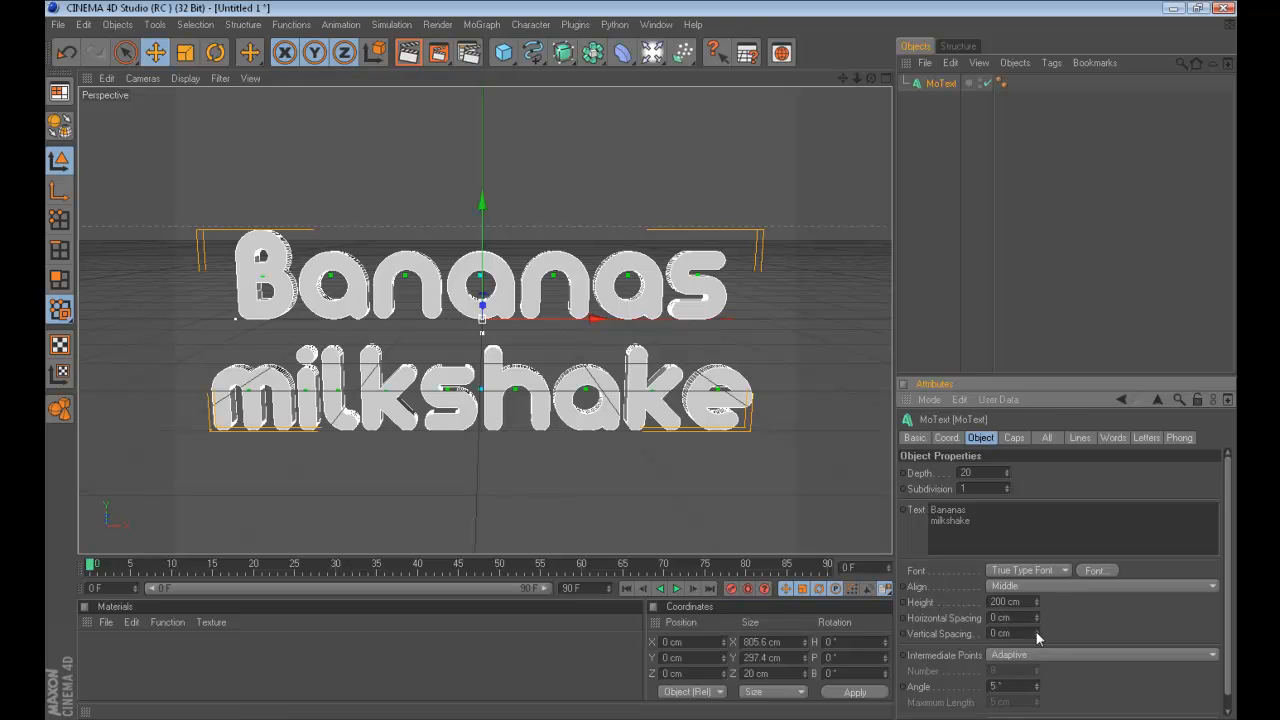
Step: Try different vertical spacing values between the two text lines and reset the spacing to 0 cm
{"action": "left_click_drag", "start_coordinate": [1036, 627], "coordinate": [1036, 577]}
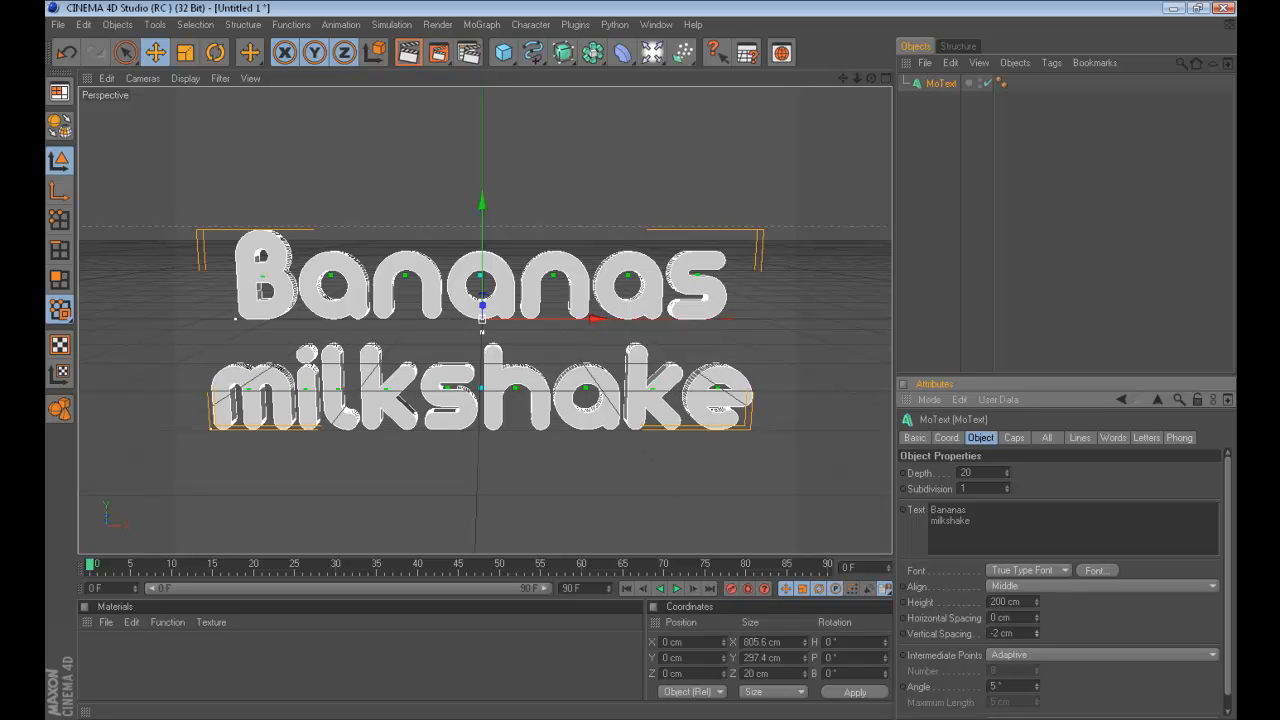
{"action": "left_click_drag", "start_coordinate": [1036, 577], "coordinate": [1036, 633]}
{"action": "type", "text": "0"}
{"action": "key", "text": "Return"}
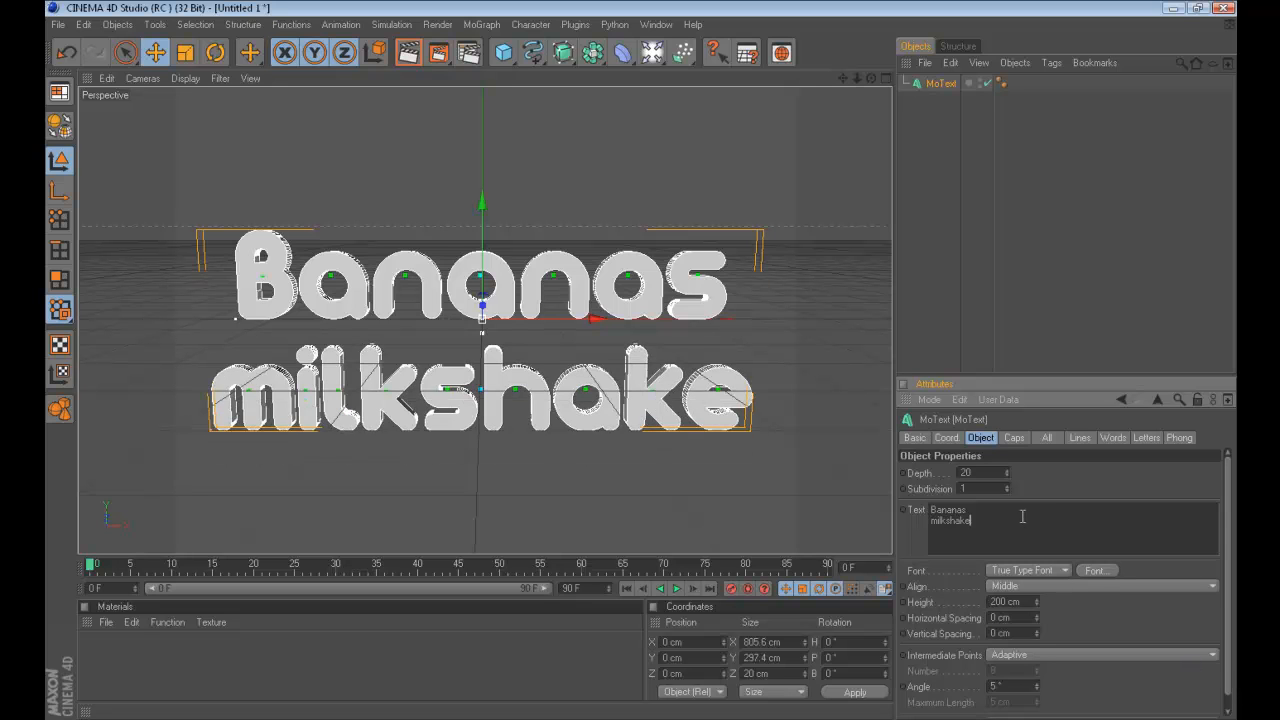
Step: Remove the "milkshake" line so that the text contains only "Bananas"
{"action": "key", "text": "BackSpace"}
{"action": "key", "text": "BackSpace"}
{"action": "key", "text": "BackSpace"}
{"action": "key", "text": "BackSpace"}
{"action": "key", "text": "BackSpace"}
{"action": "left_click", "coordinate": [1044, 492]}
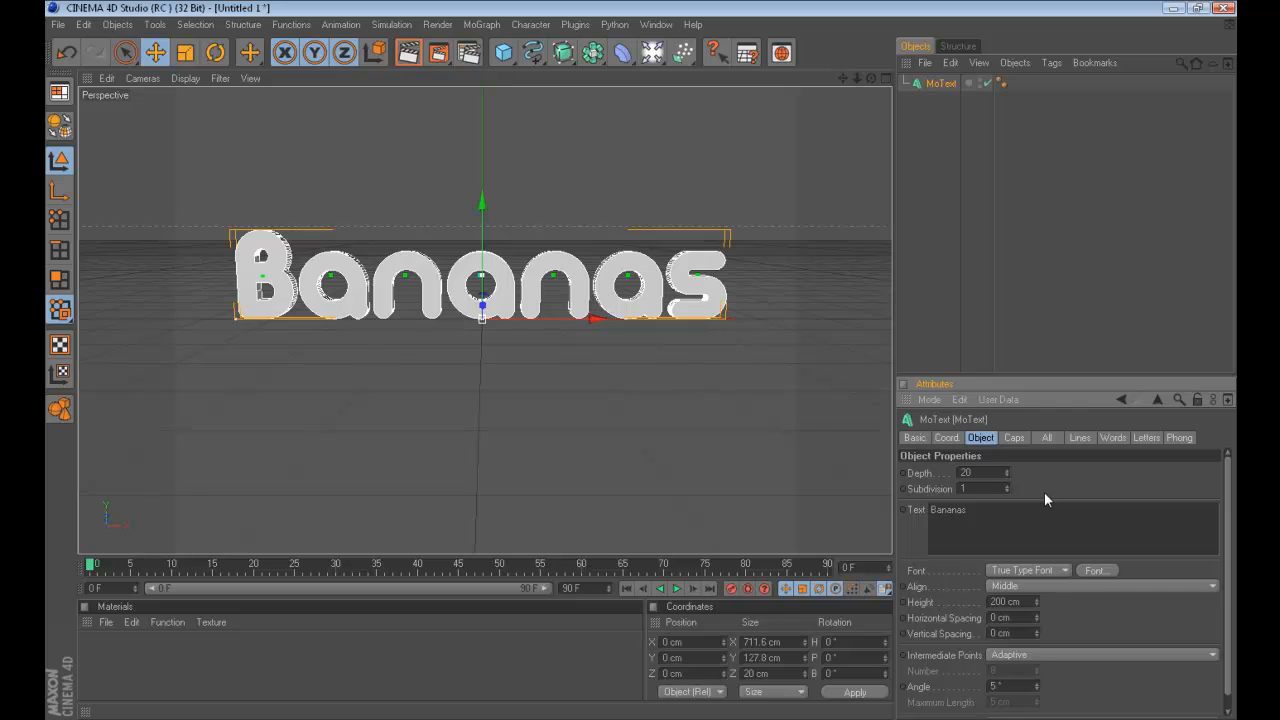
Step: Try Natural intermediate points on the text, inspect the letter curves, and restore the Adaptive setting
{"action": "left_click", "coordinate": [1049, 657]}
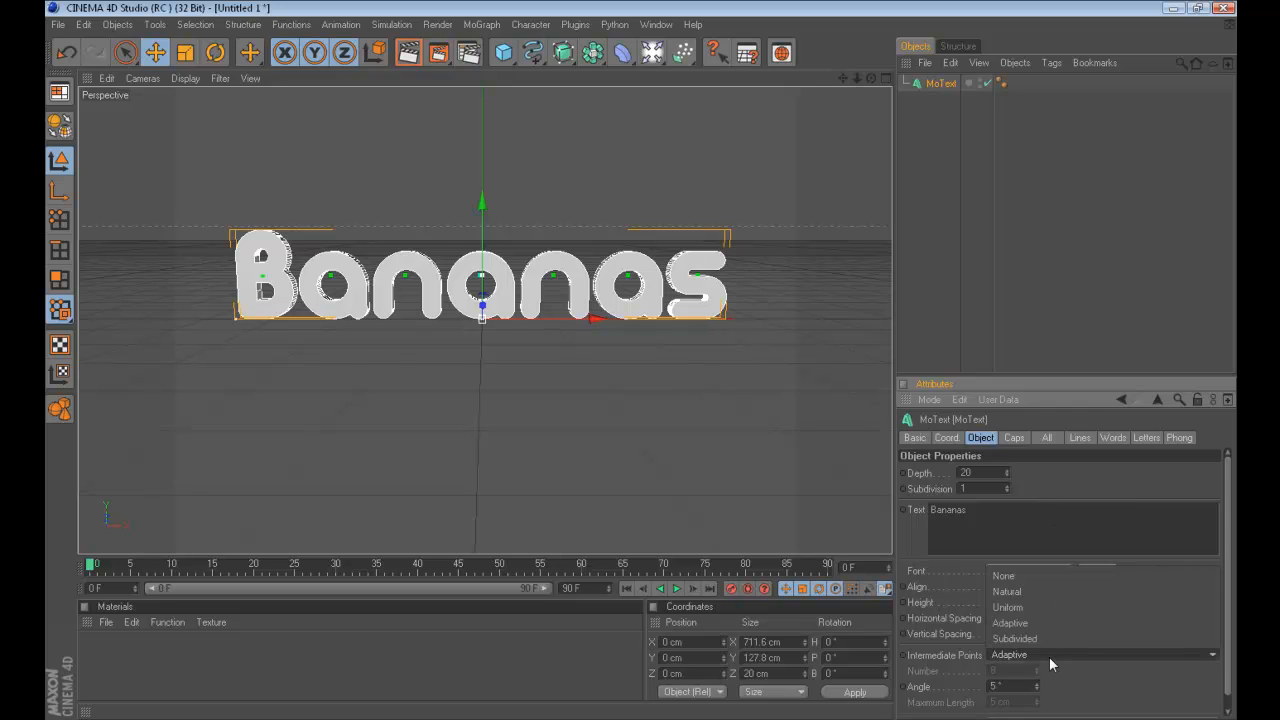
{"action": "left_click", "coordinate": [1095, 473]}
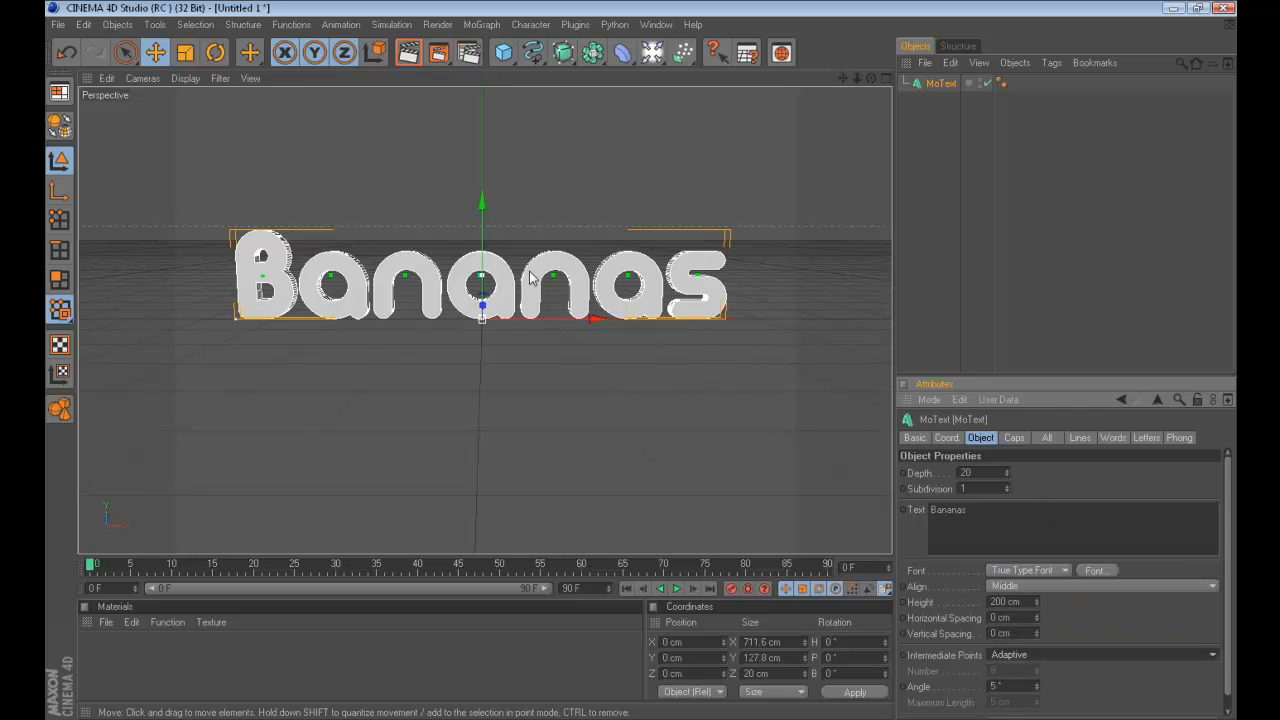
{"action": "scroll", "coordinate": [167, 259], "scroll_direction": "up", "scroll_amount": 2}
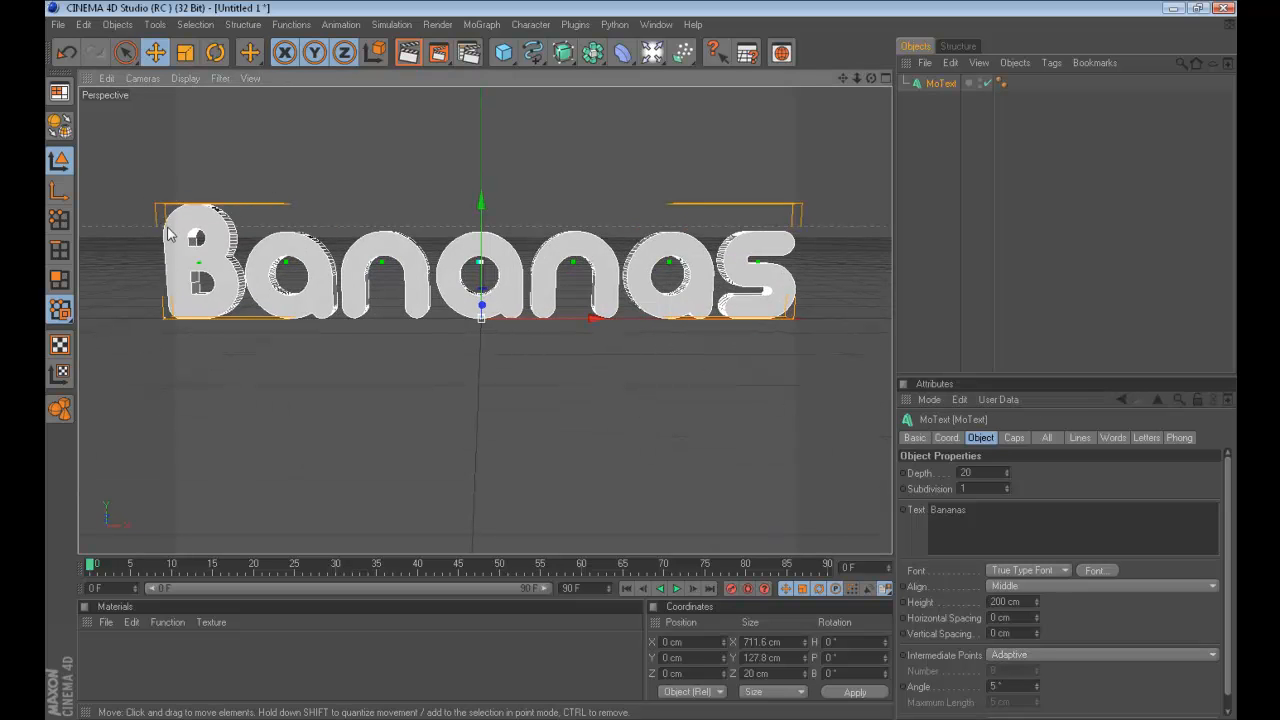
{"action": "scroll", "coordinate": [231, 255], "scroll_direction": "up", "scroll_amount": 2}
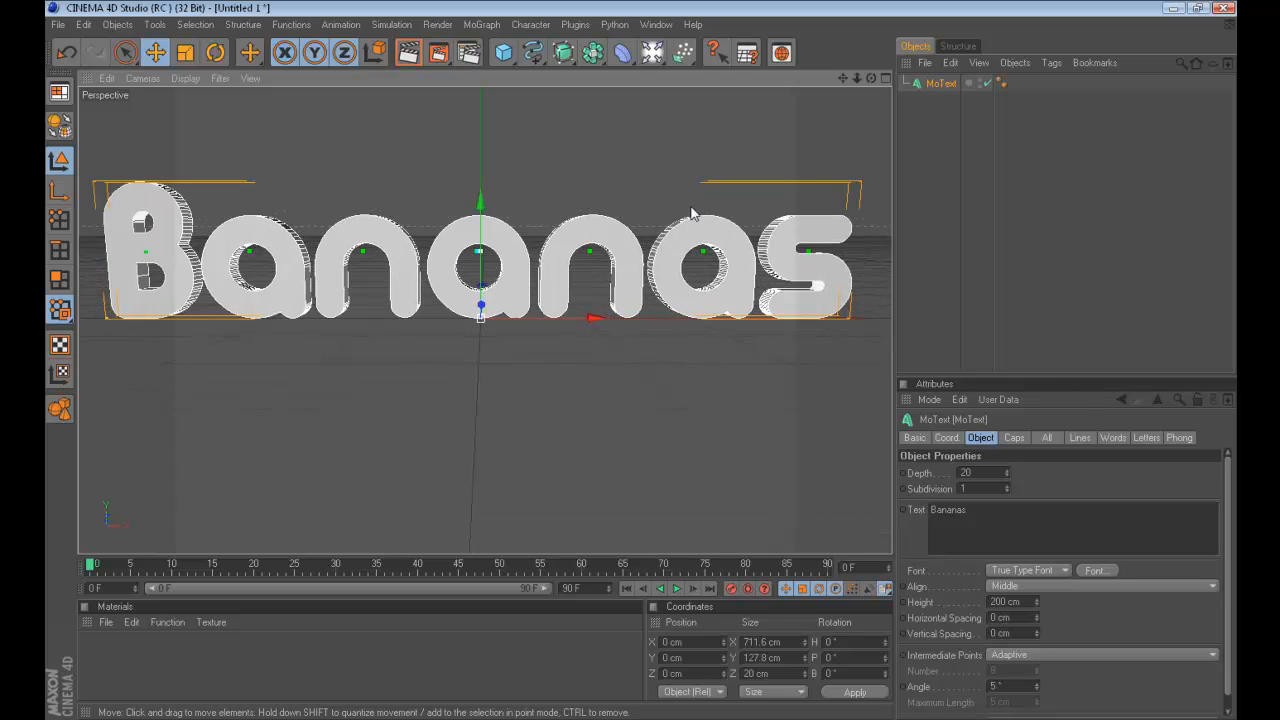
{"action": "left_click", "coordinate": [1088, 654]}
{"action": "left_click", "coordinate": [1074, 591]}
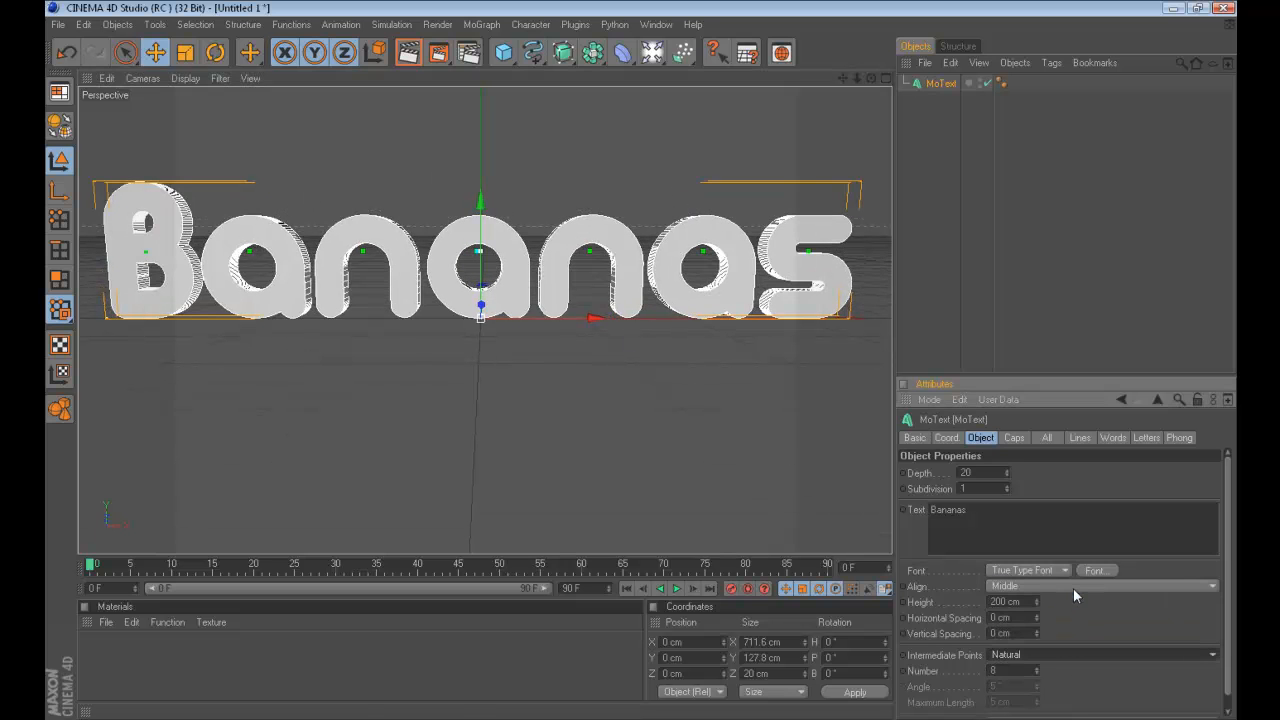
{"action": "left_click", "coordinate": [910, 239]}
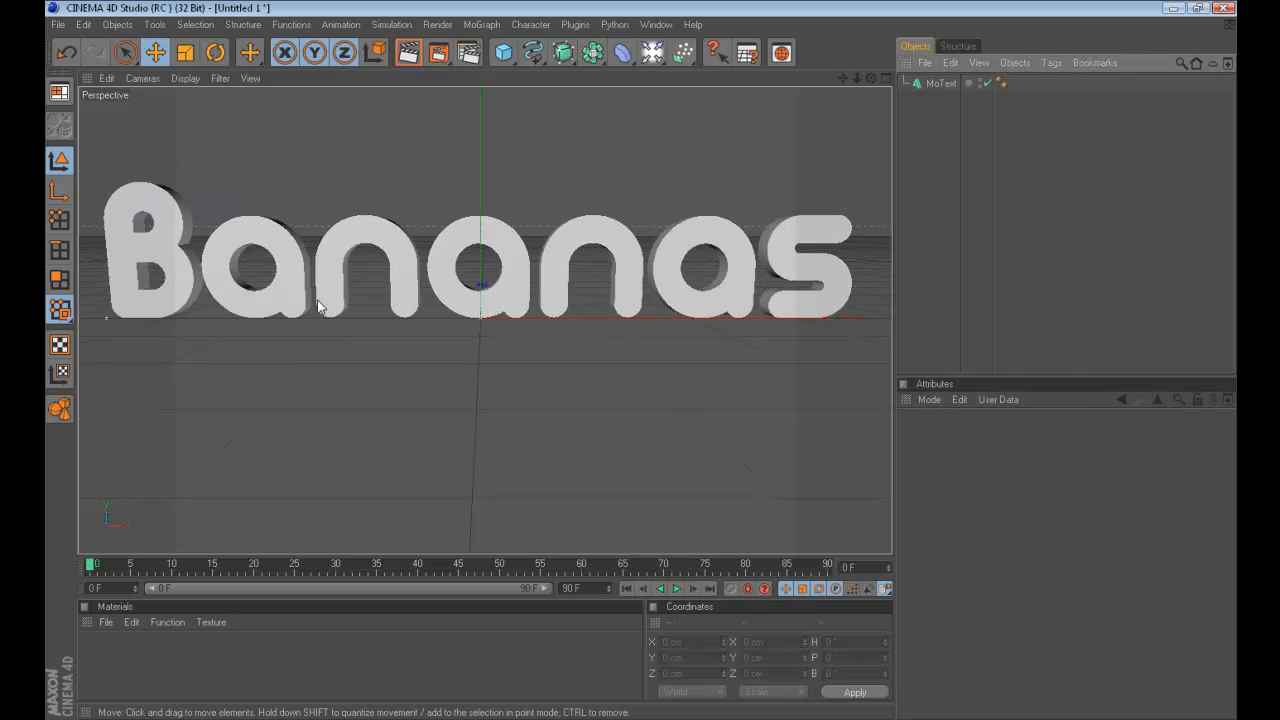
{"action": "left_click", "coordinate": [938, 83]}
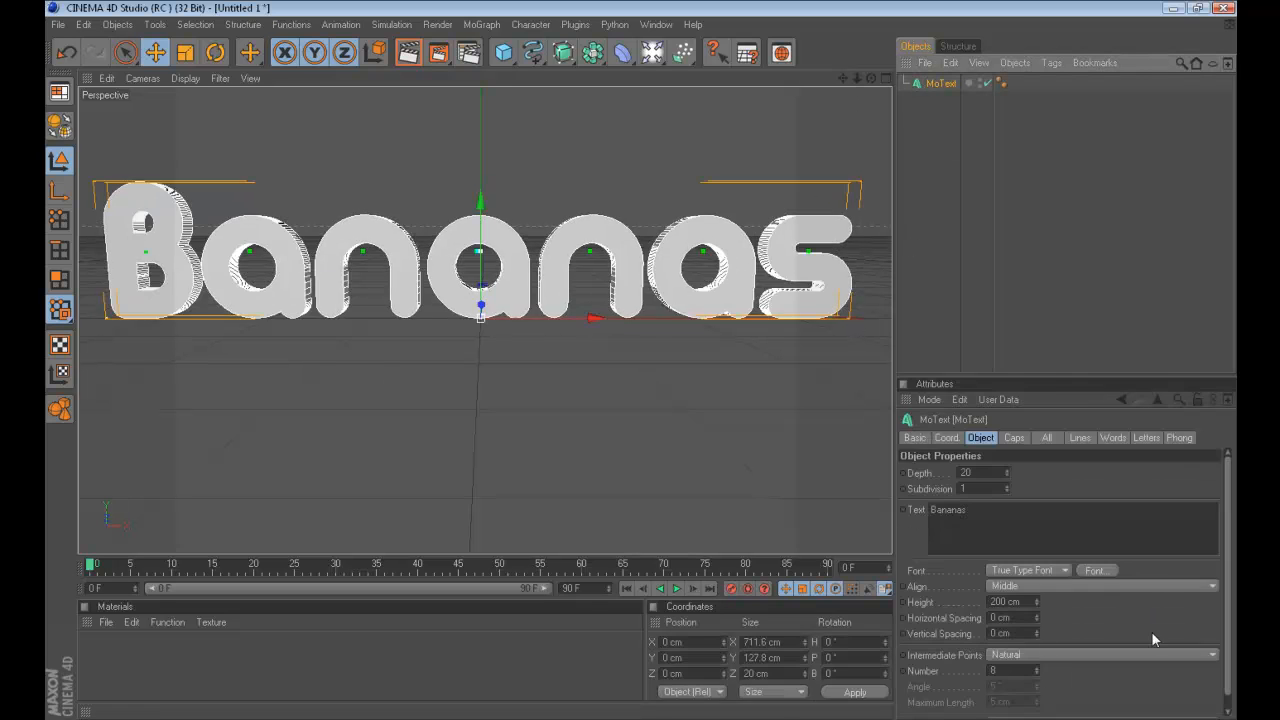
{"action": "left_click", "coordinate": [1078, 655]}
{"action": "left_click", "coordinate": [1071, 621]}
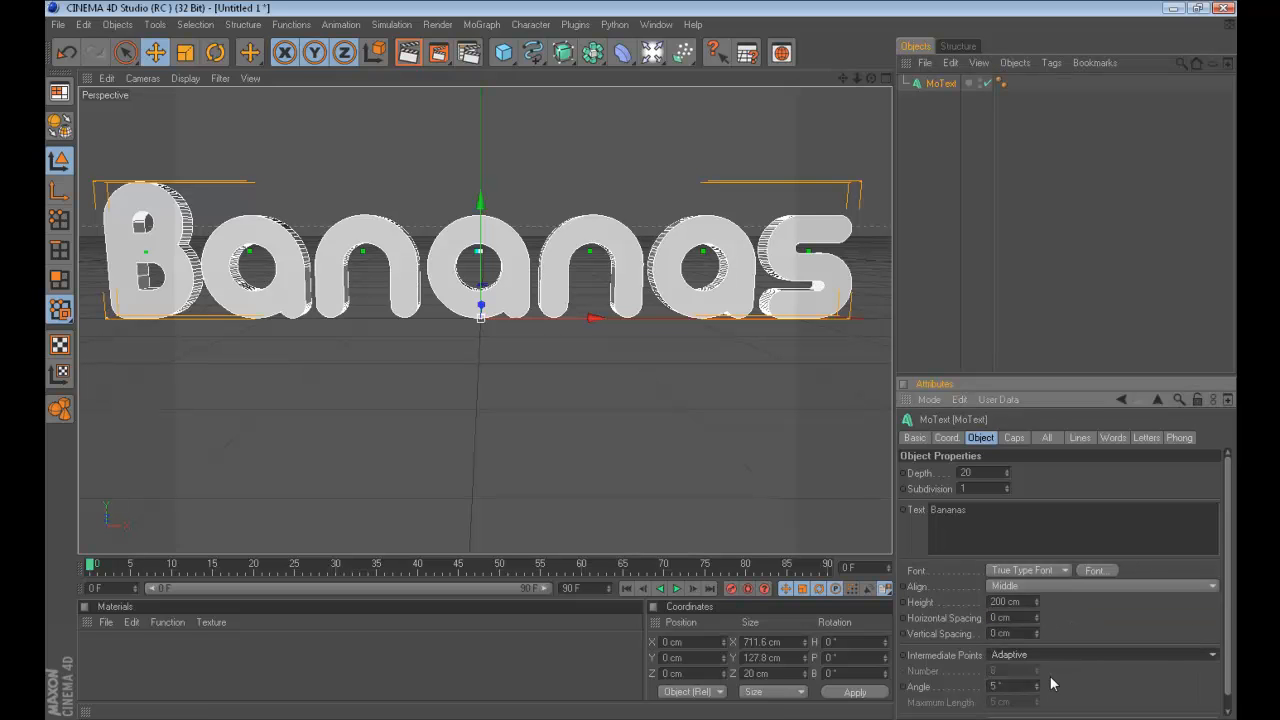
Step: Try a coarse 83° angle for the adaptive intermediate points and reset it to 5°
{"action": "scroll", "coordinate": [1052, 685], "scroll_direction": "down", "scroll_amount": 2}
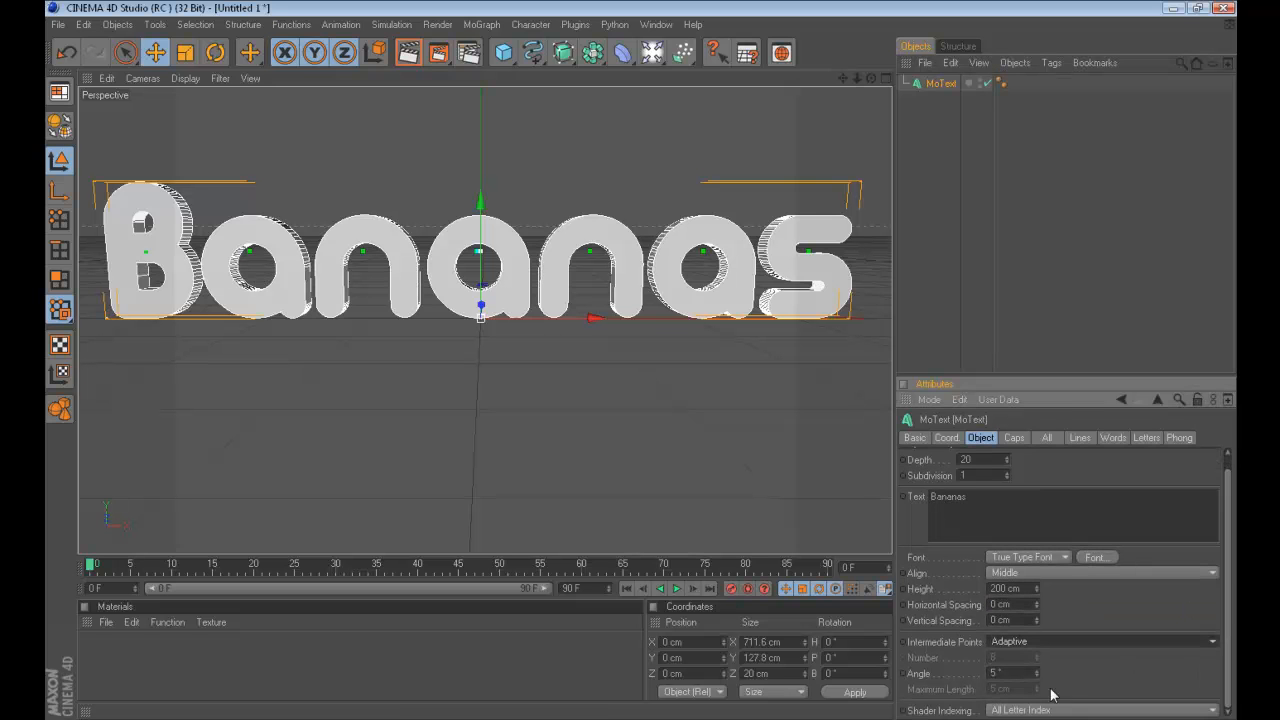
{"action": "mouse_move", "coordinate": [1037, 673]}
{"action": "left_mouse_down"}
{"action": "mouse_move", "coordinate": [1037, 659]}
{"action": "mouse_move", "coordinate": [1037, 686]}
{"action": "mouse_move", "coordinate": [1037, 660]}
{"action": "left_mouse_up"}
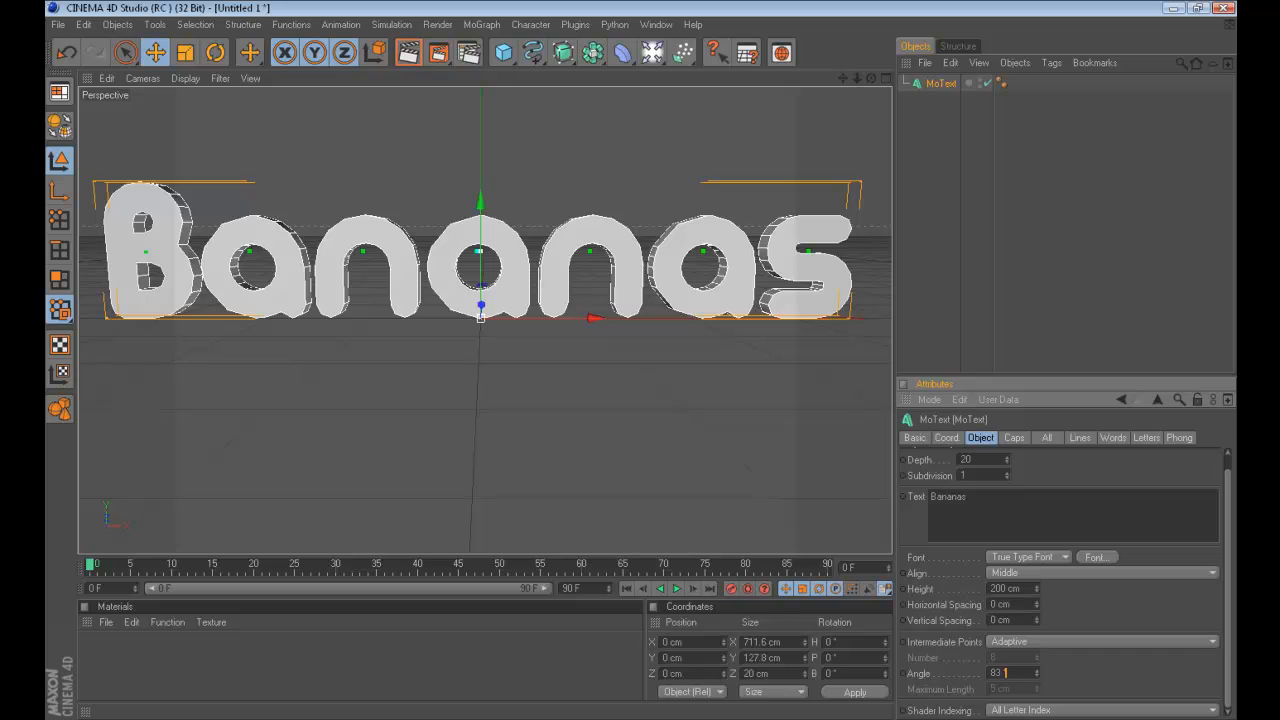
{"action": "key", "text": "BackSpace"}
{"action": "key", "text": "BackSpace"}
{"action": "type", "text": "5"}
{"action": "key", "text": "Return"}
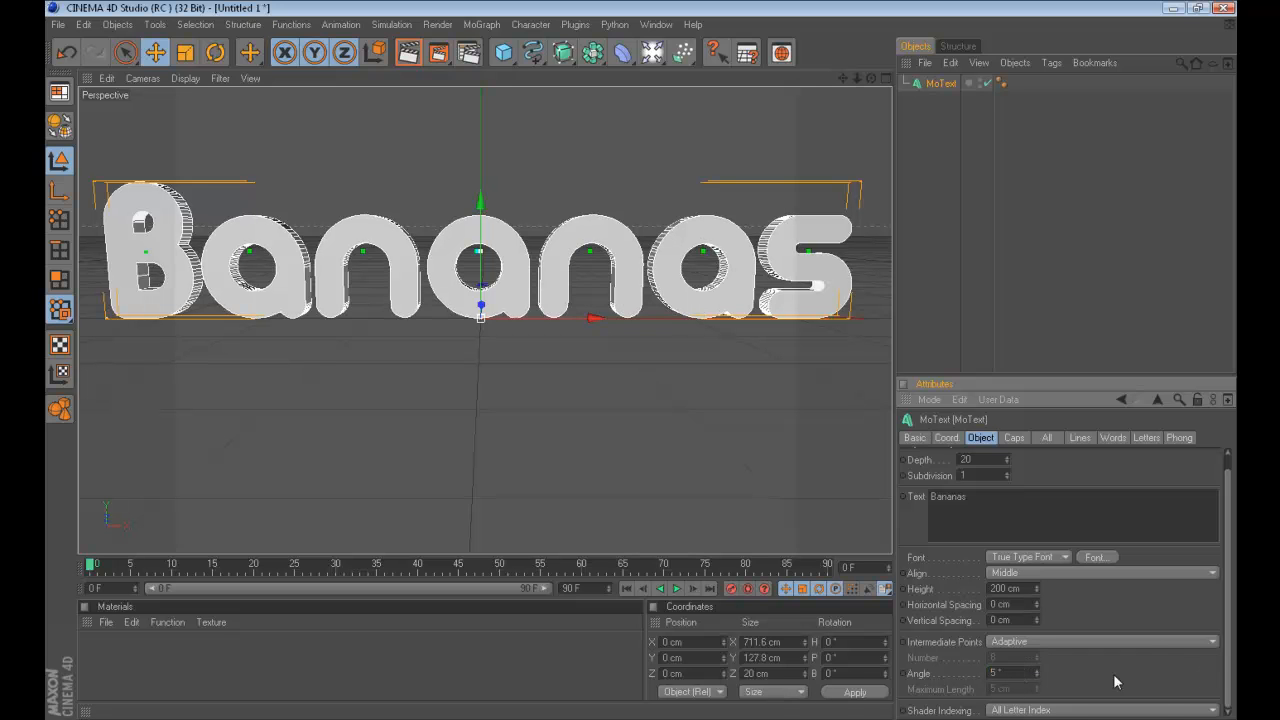
Step: Set the start cap of the MoText object to Fillet Cap
{"action": "left_click_drag", "start_coordinate": [1228, 647], "coordinate": [1234, 583]}
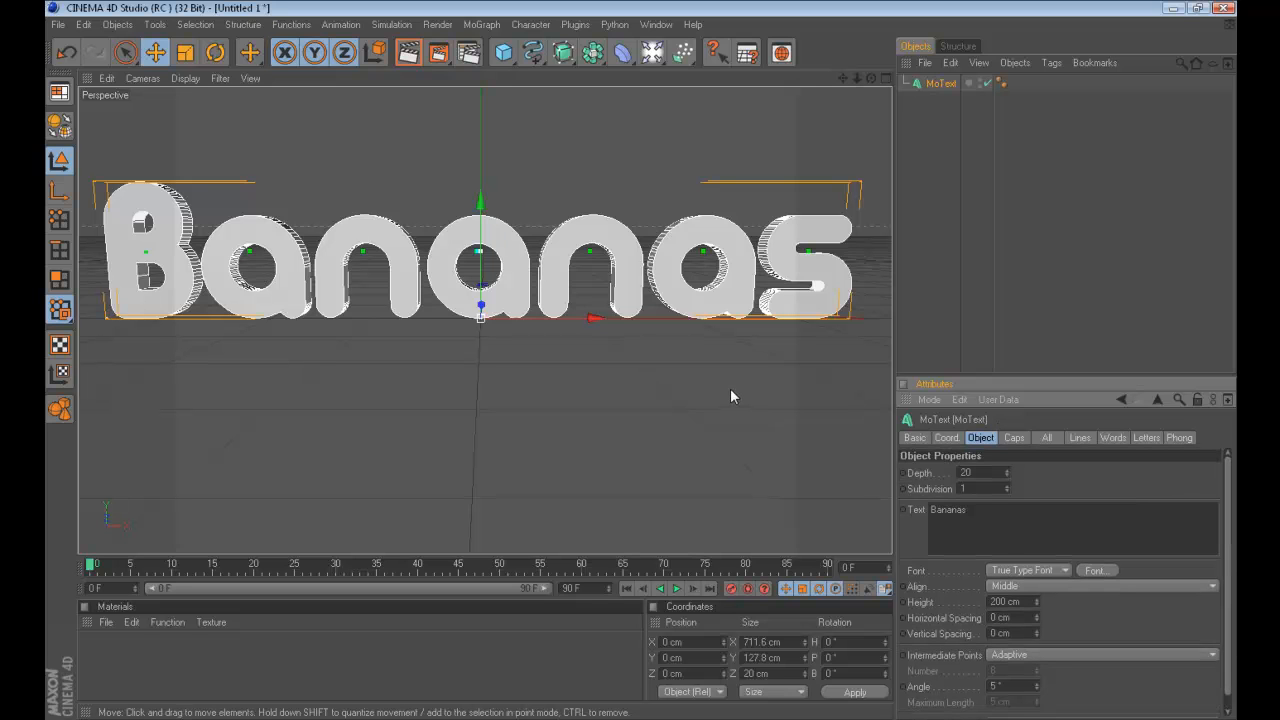
{"action": "scroll", "coordinate": [704, 392], "scroll_direction": "down", "scroll_amount": 4}
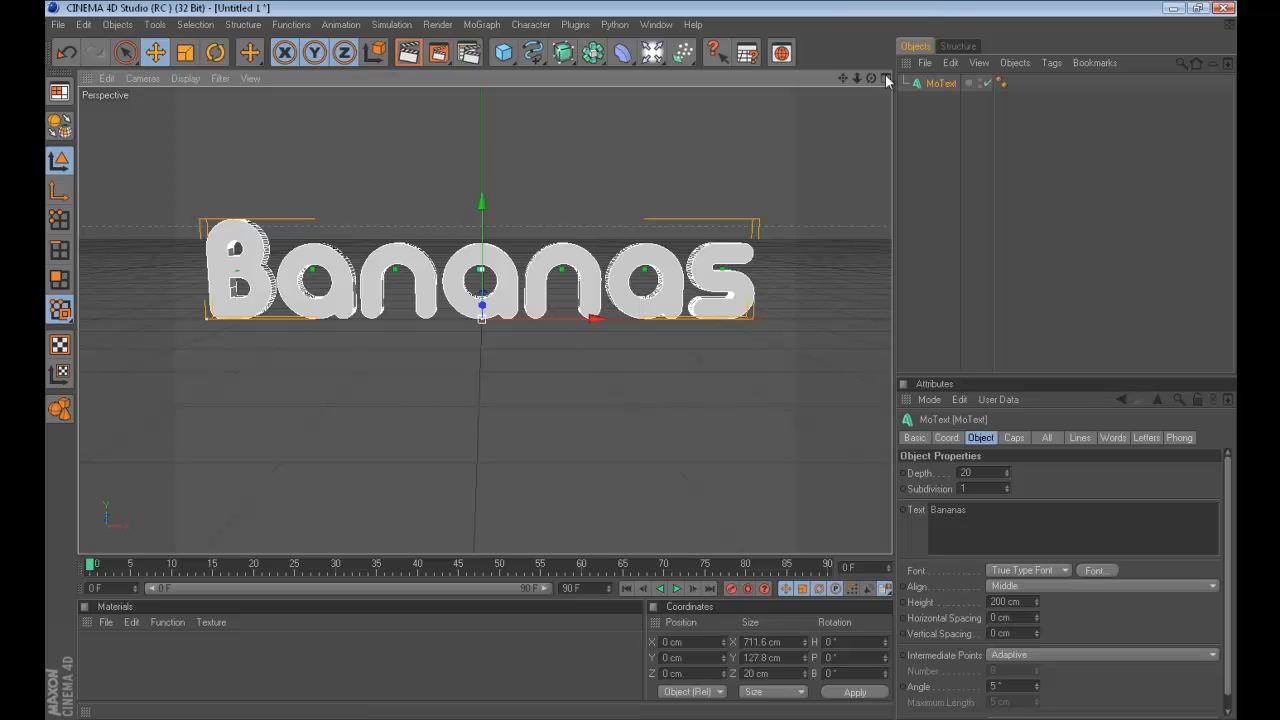
{"action": "left_click", "coordinate": [1025, 437]}
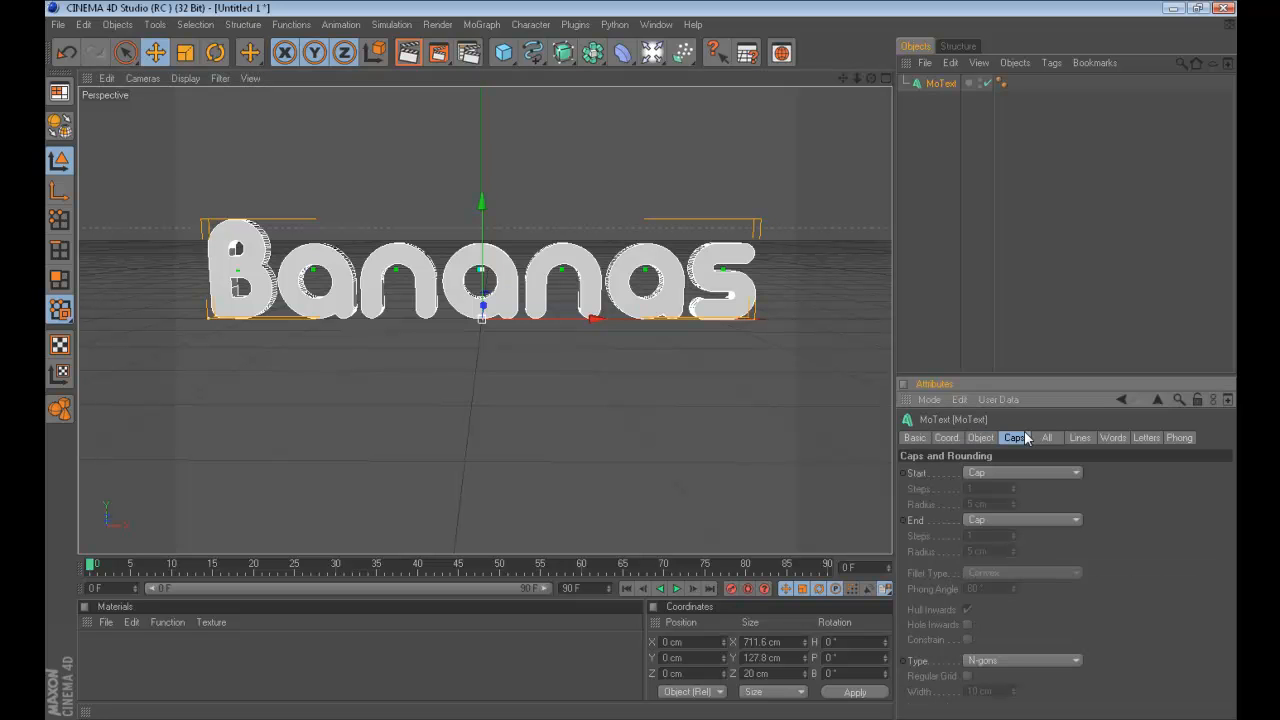
{"action": "left_click", "coordinate": [992, 442]}
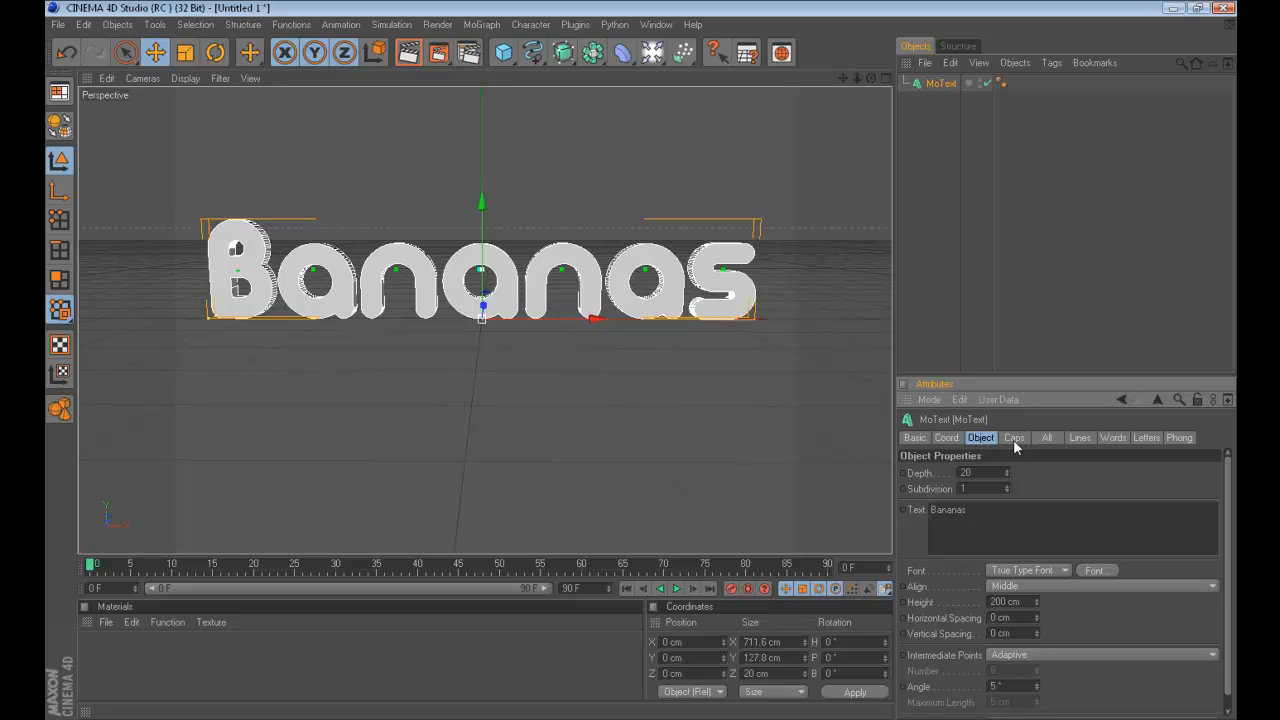
{"action": "left_click", "coordinate": [1013, 439]}
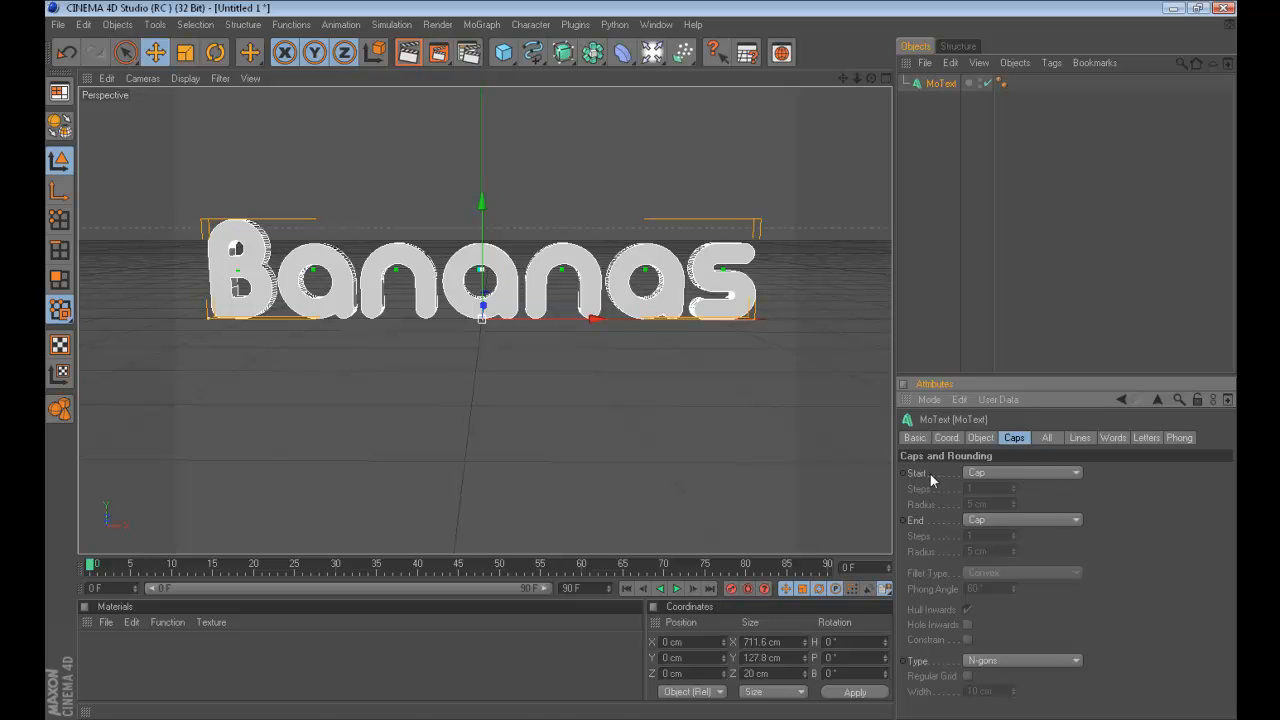
{"action": "mouse_move", "coordinate": [871, 78]}
{"action": "left_mouse_down"}
{"action": "mouse_move", "coordinate": [1000, 135]}
{"action": "mouse_move", "coordinate": [1036, 136]}
{"action": "mouse_move", "coordinate": [935, 165]}
{"action": "mouse_move", "coordinate": [871, 110]}
{"action": "mouse_move", "coordinate": [848, 123]}
{"action": "mouse_move", "coordinate": [870, 82]}
{"action": "left_mouse_up"}
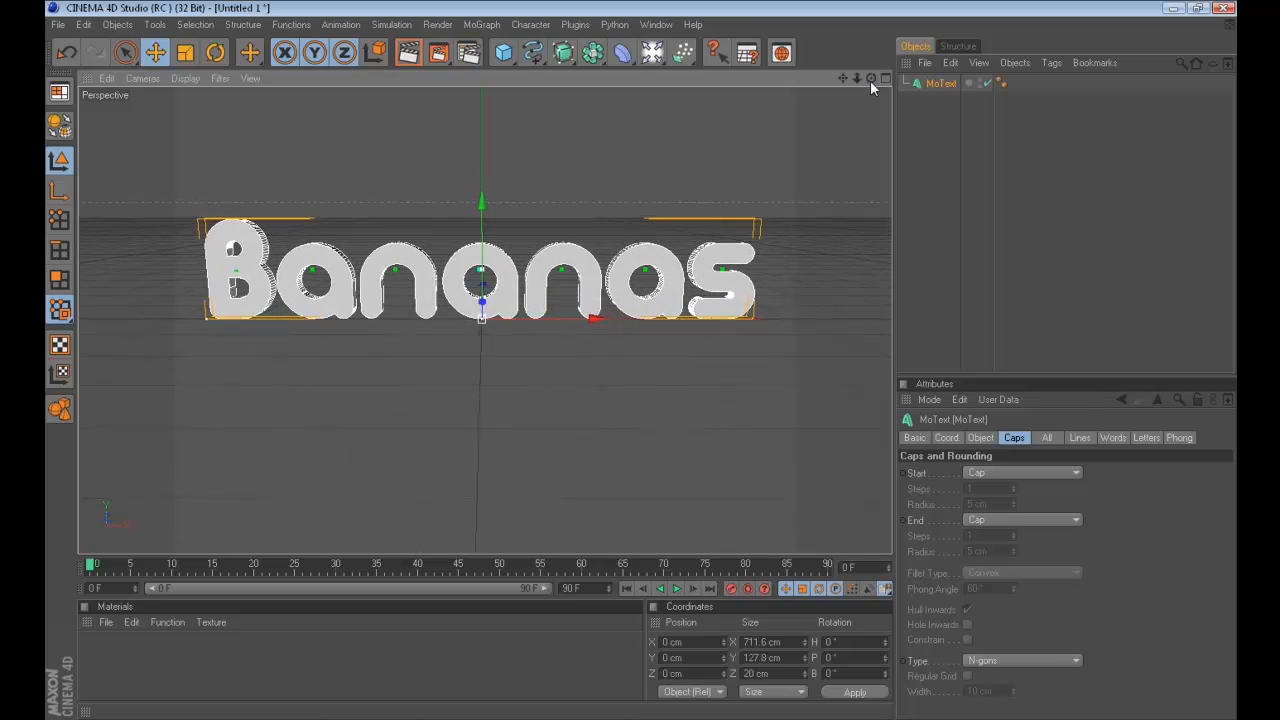
{"action": "left_click", "coordinate": [1073, 474]}
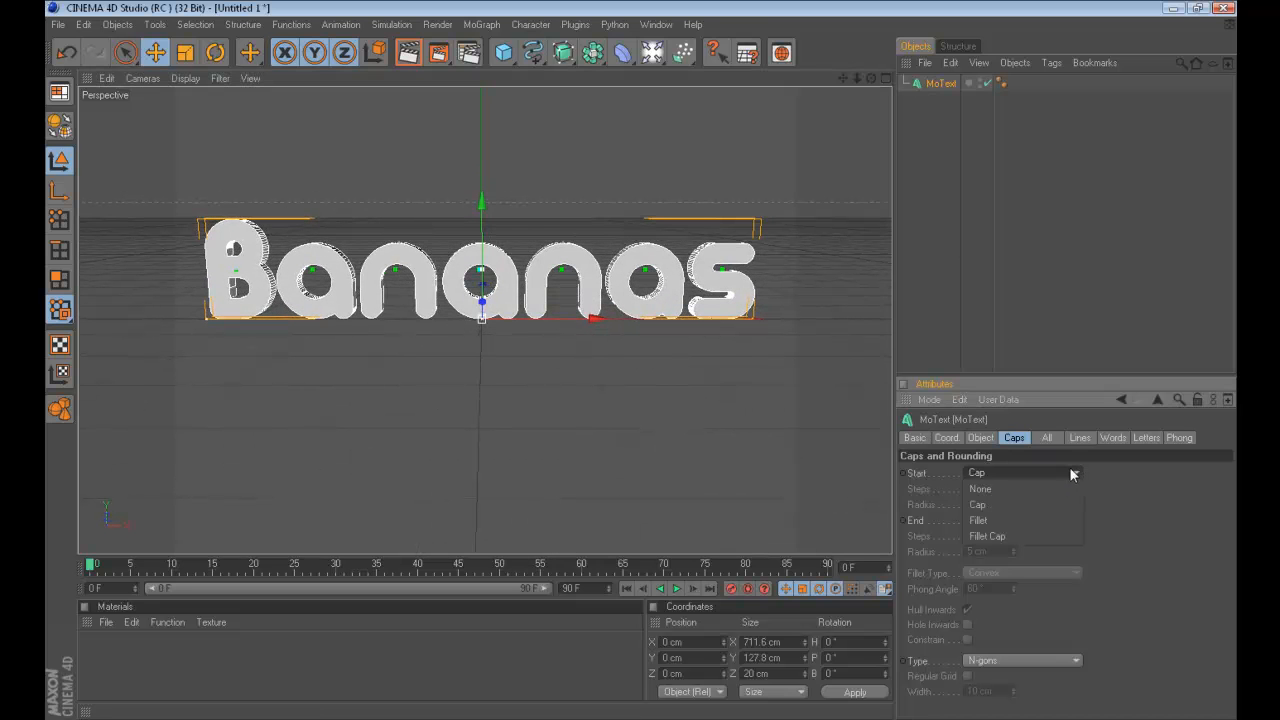
{"action": "left_click", "coordinate": [1058, 538]}
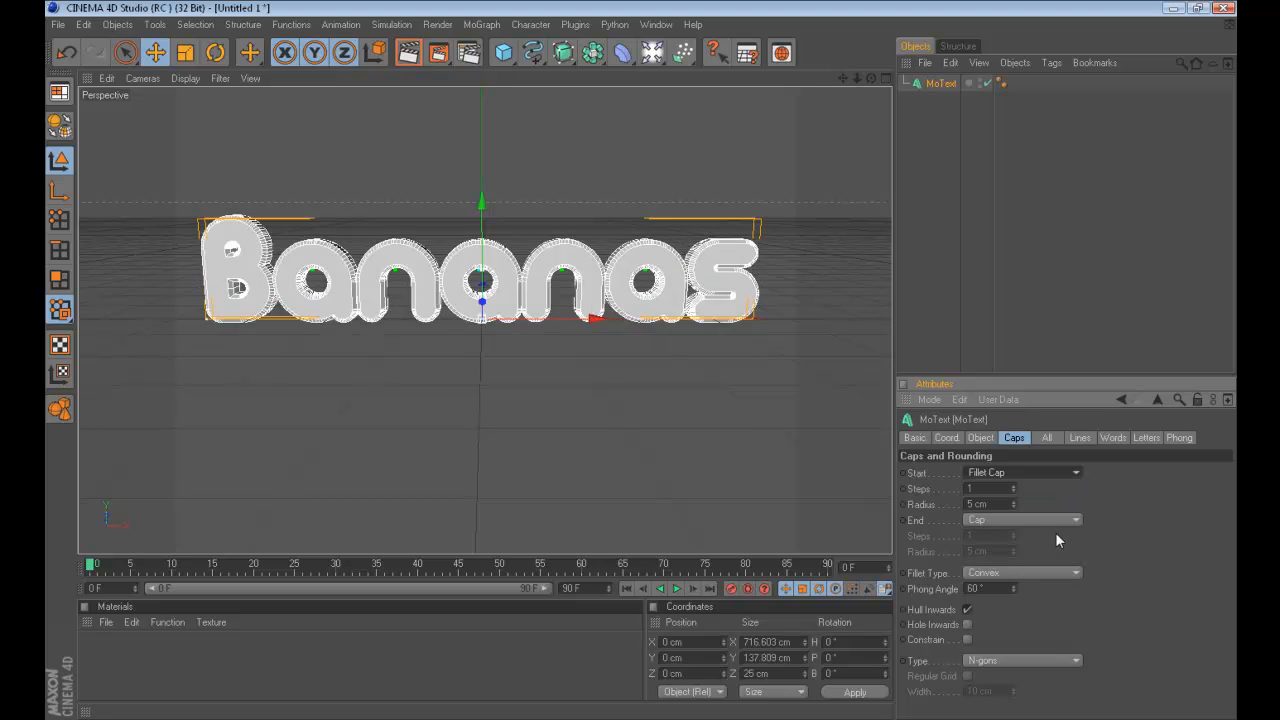
Step: Try the Fillet start type without a cap, inspect the letters, and restore Fillet Cap
{"action": "left_click", "coordinate": [1035, 472]}
{"action": "left_click", "coordinate": [1026, 522]}
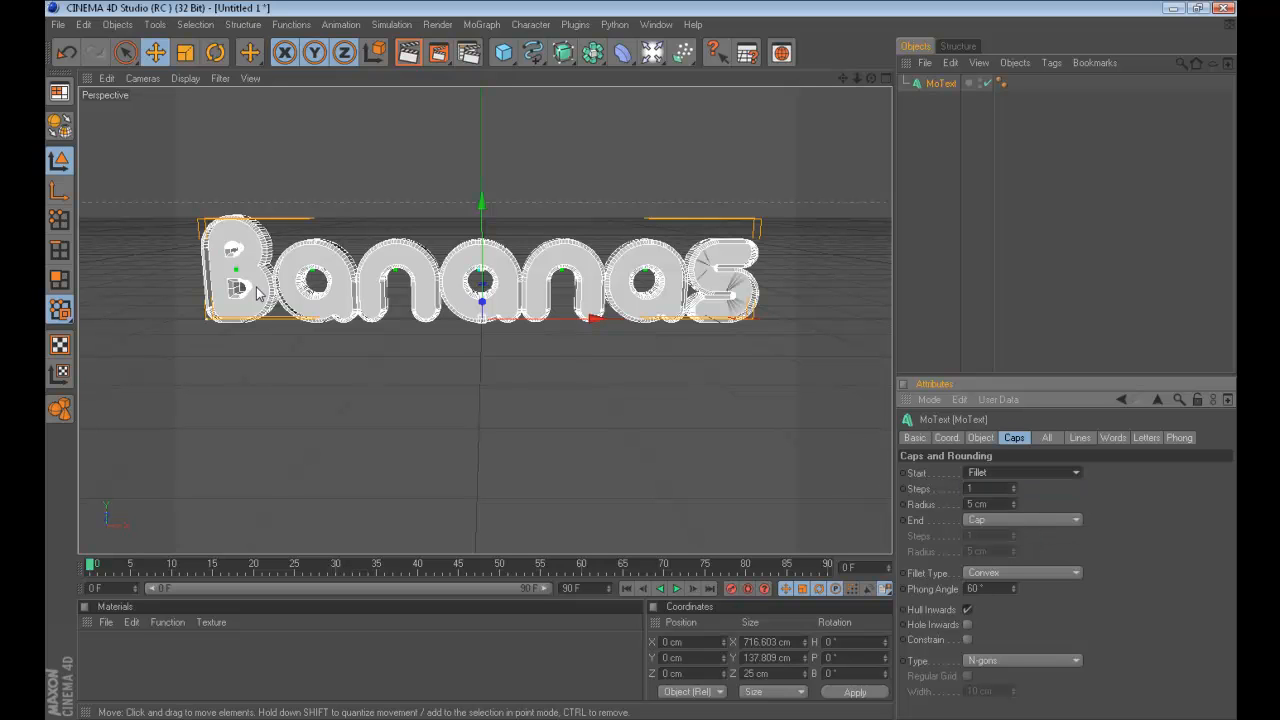
{"action": "mouse_move", "coordinate": [872, 78]}
{"action": "left_mouse_down"}
{"action": "mouse_move", "coordinate": [760, 80]}
{"action": "mouse_move", "coordinate": [880, 93]}
{"action": "left_mouse_up"}
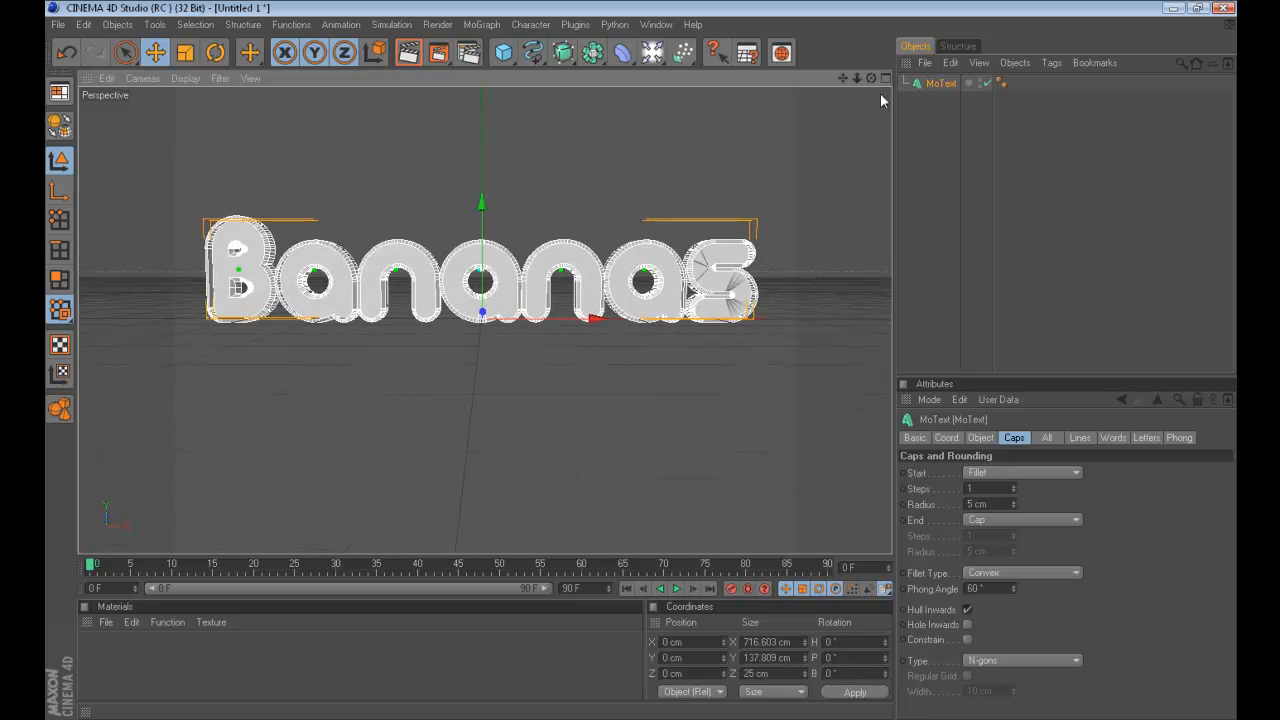
{"action": "left_click", "coordinate": [1029, 472]}
{"action": "left_click", "coordinate": [1026, 536]}
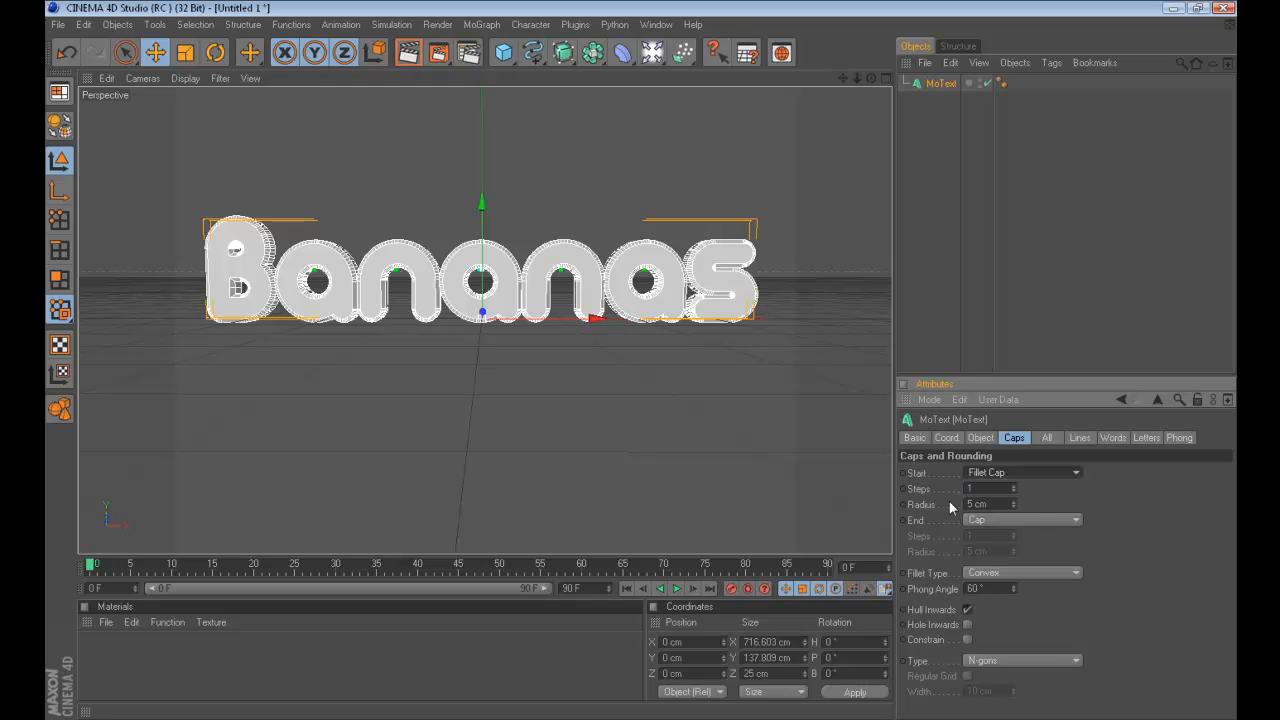
Step: Try an oversized 89 cm radius on the start fillet, restore it to 5 cm, and inspect the letters
{"action": "left_click", "coordinate": [1013, 507]}
{"action": "left_click_drag", "start_coordinate": [1013, 503], "coordinate": [1105, 490]}
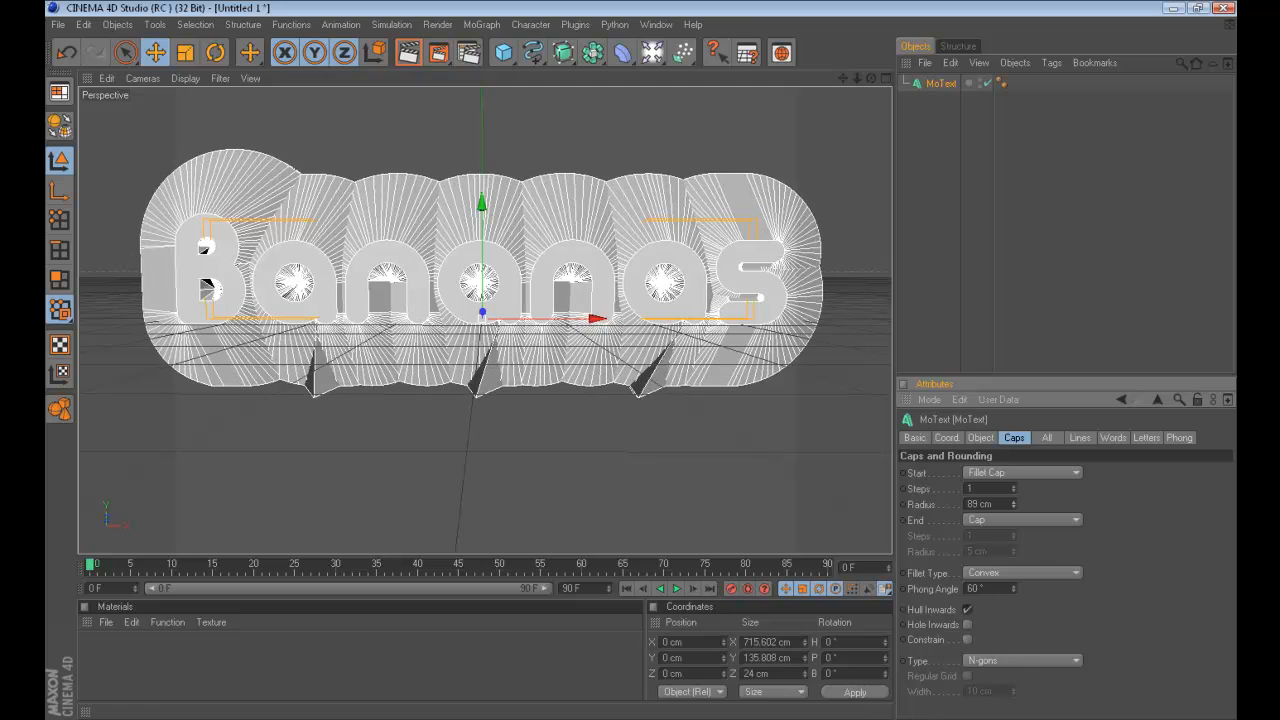
{"action": "left_click_drag", "start_coordinate": [1013, 504], "coordinate": [1013, 558]}
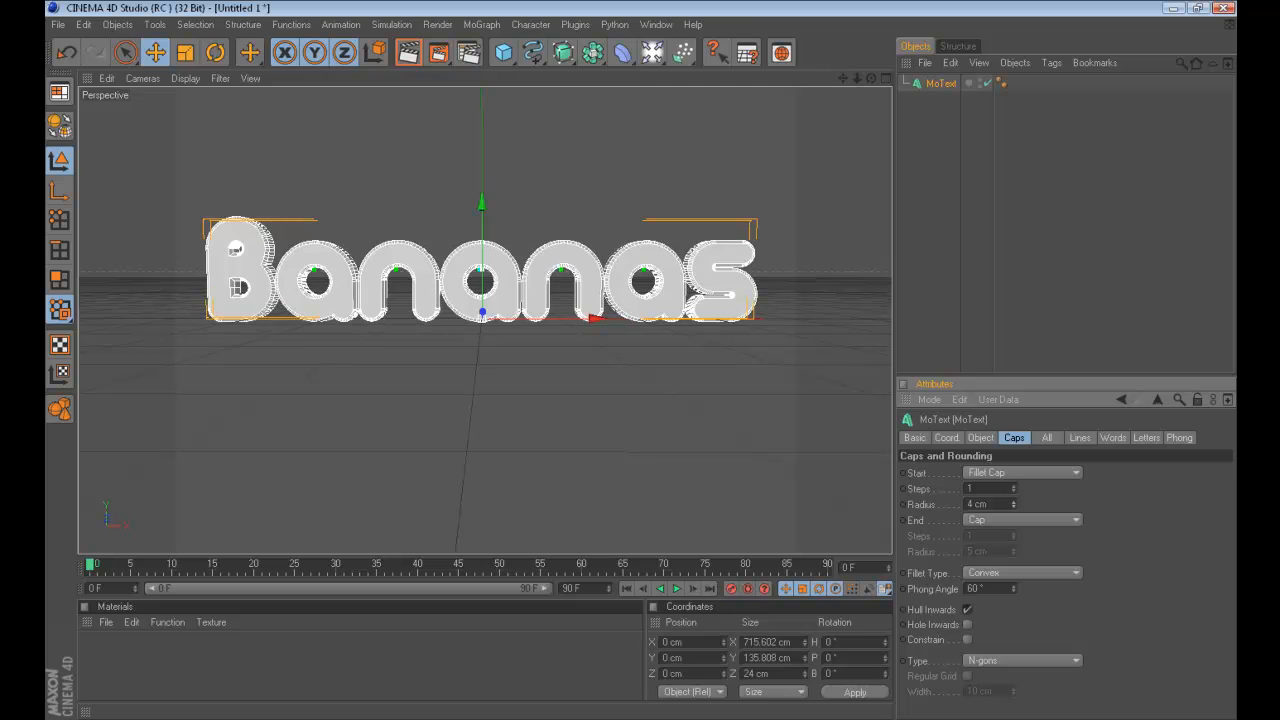
{"action": "left_click", "coordinate": [781, 416]}
{"action": "scroll", "coordinate": [641, 388], "scroll_direction": "up", "scroll_amount": 5}
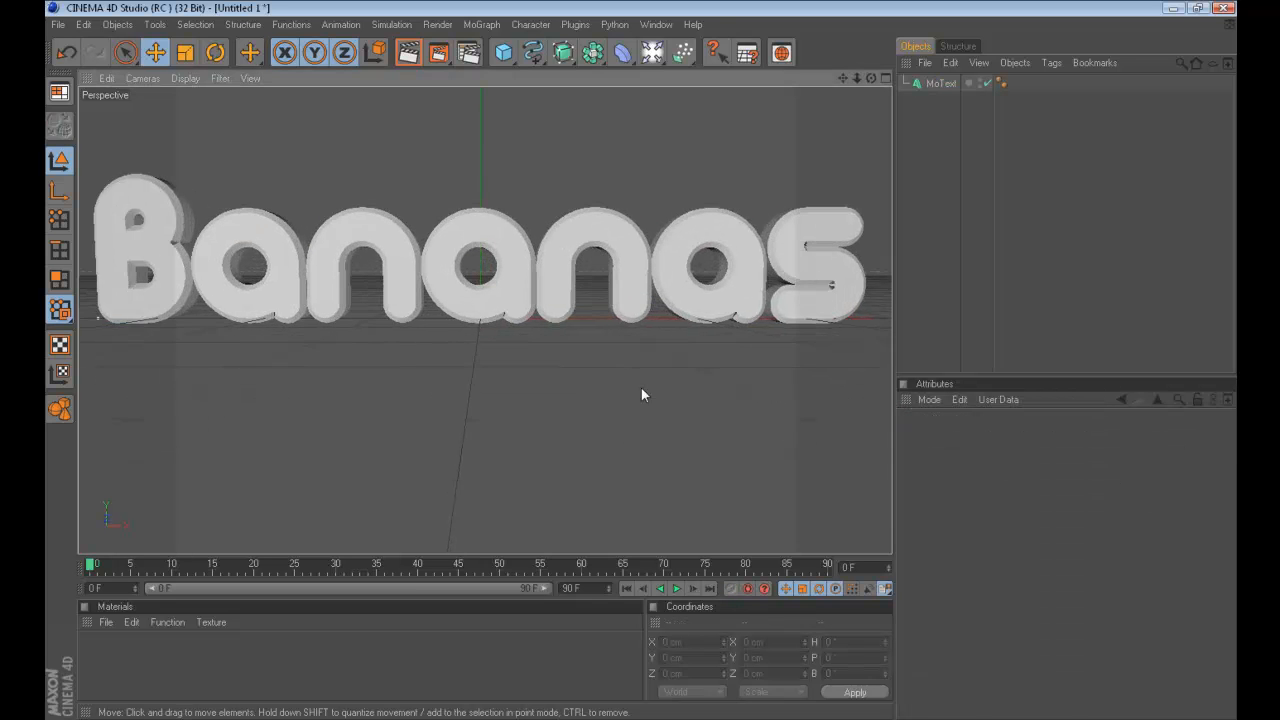
{"action": "scroll", "coordinate": [641, 390], "scroll_direction": "down", "scroll_amount": 2}
Step: Widen the horizontal spacing between the letters of the MoText to about 6 cm
{"action": "left_click", "coordinate": [940, 83]}
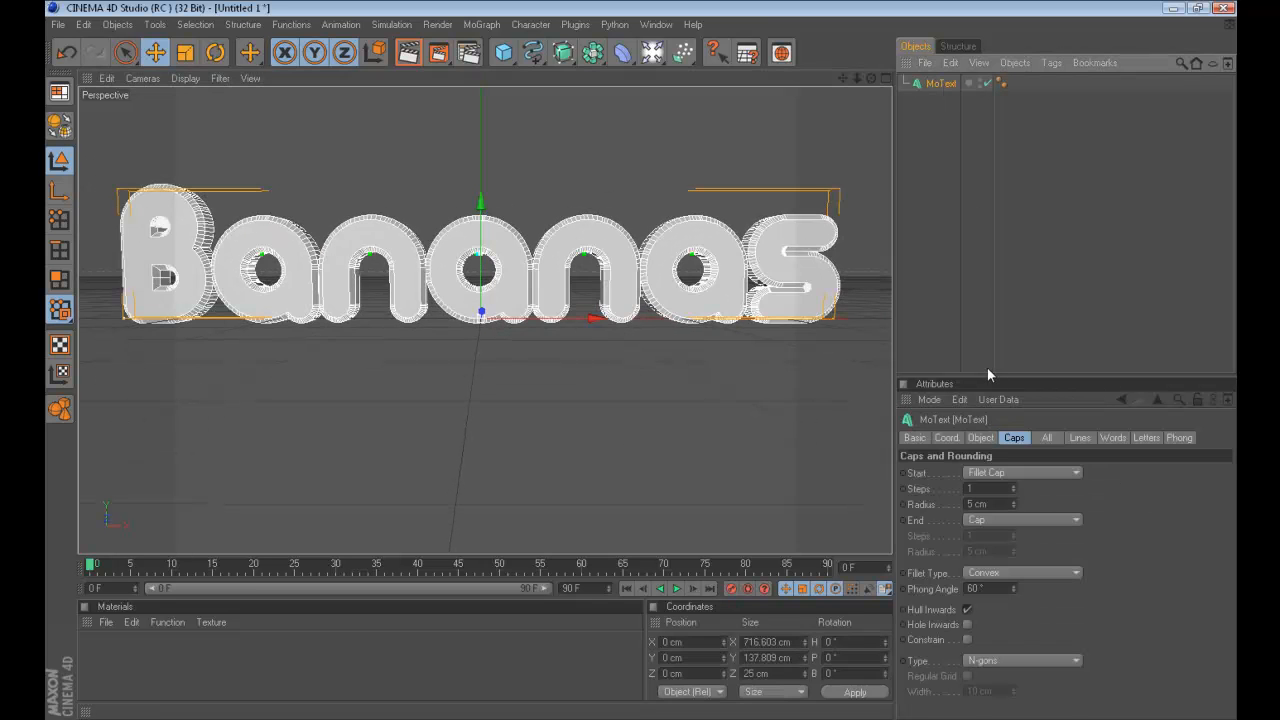
{"action": "left_click", "coordinate": [980, 437]}
{"action": "left_click_drag", "start_coordinate": [1036, 617], "coordinate": [1060, 601]}
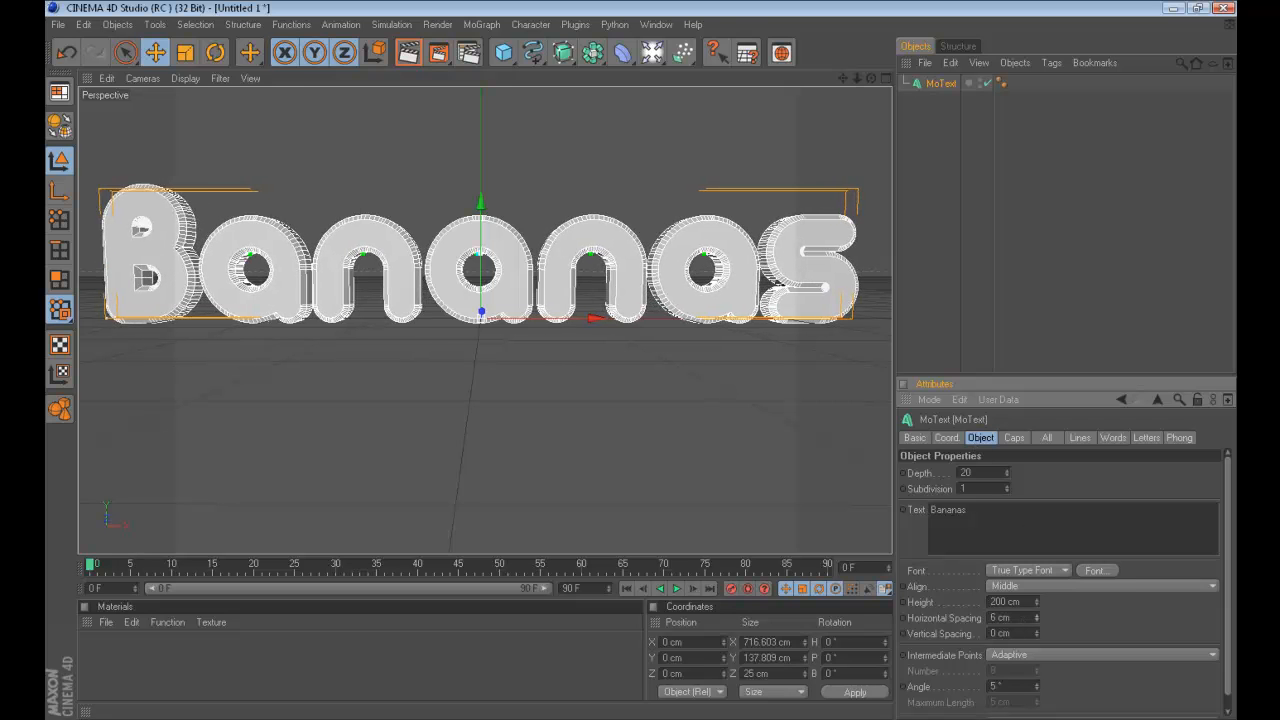
Step: Try 5 and 2 steps on the start fillet while viewing the letter edges up close from an angle
{"action": "left_click", "coordinate": [1014, 437]}
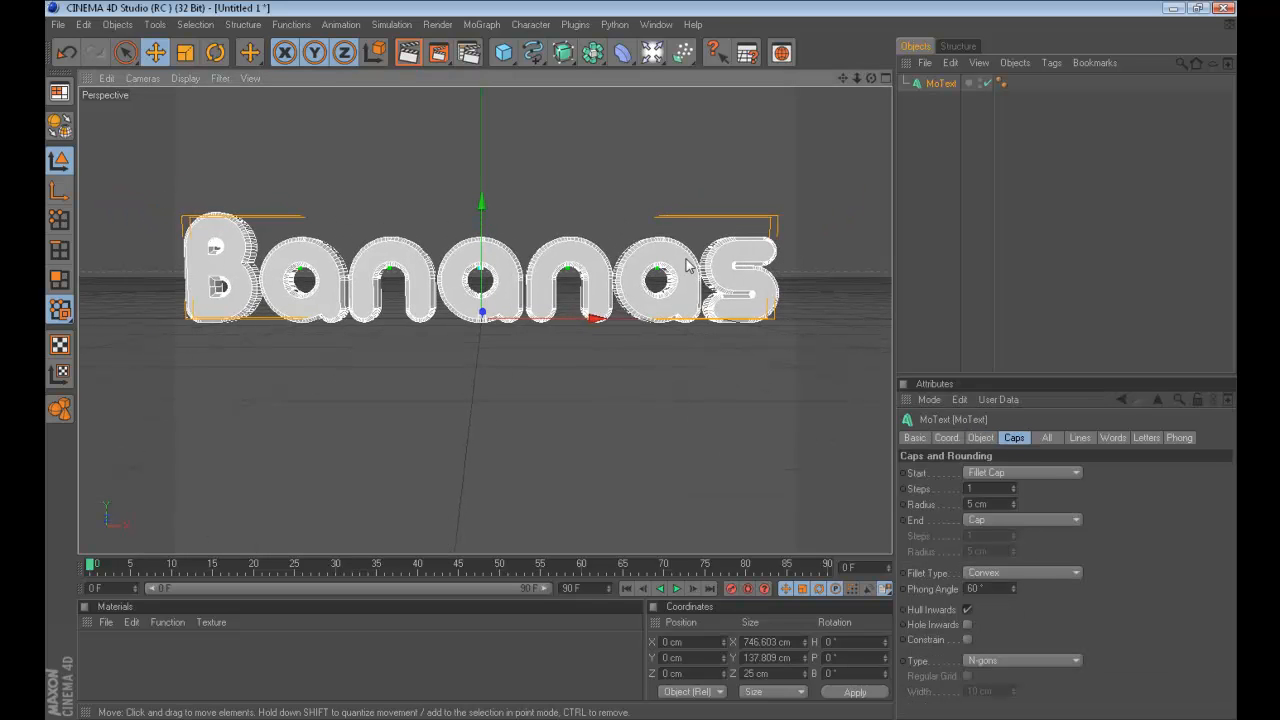
{"action": "scroll", "coordinate": [390, 298], "scroll_direction": "up", "scroll_amount": 4}
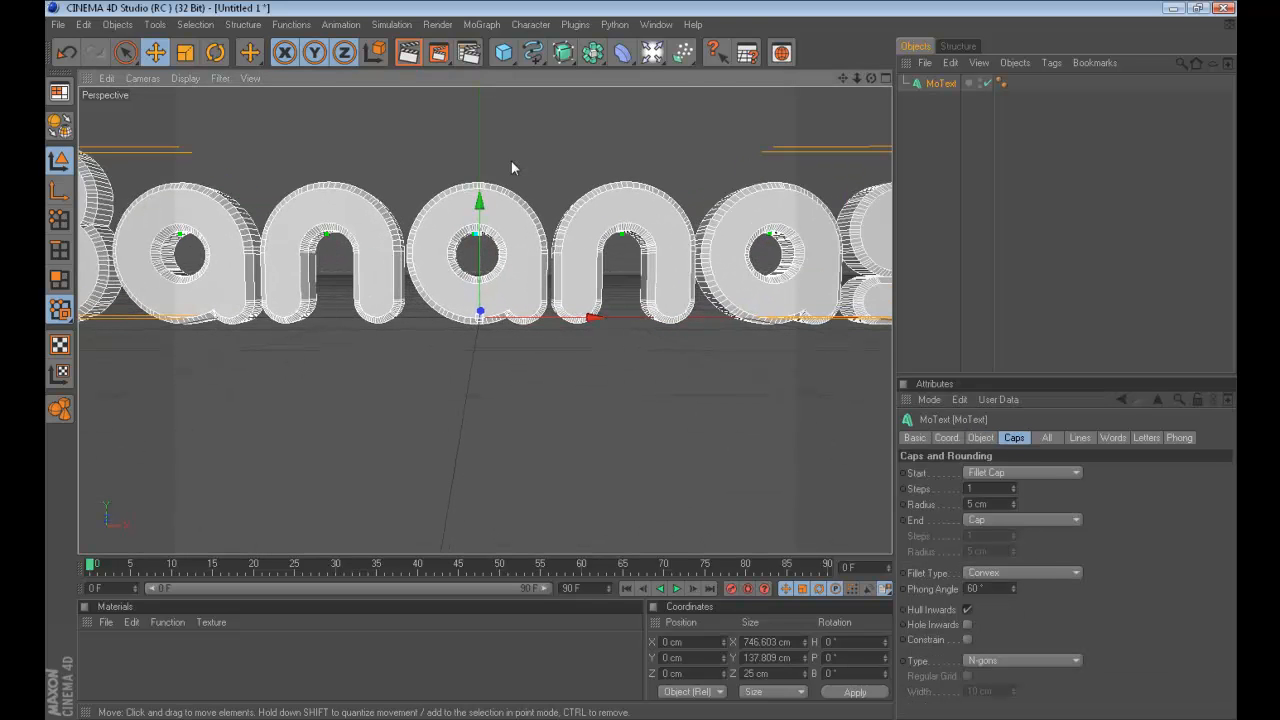
{"action": "scroll", "coordinate": [682, 143], "scroll_direction": "up", "scroll_amount": 2}
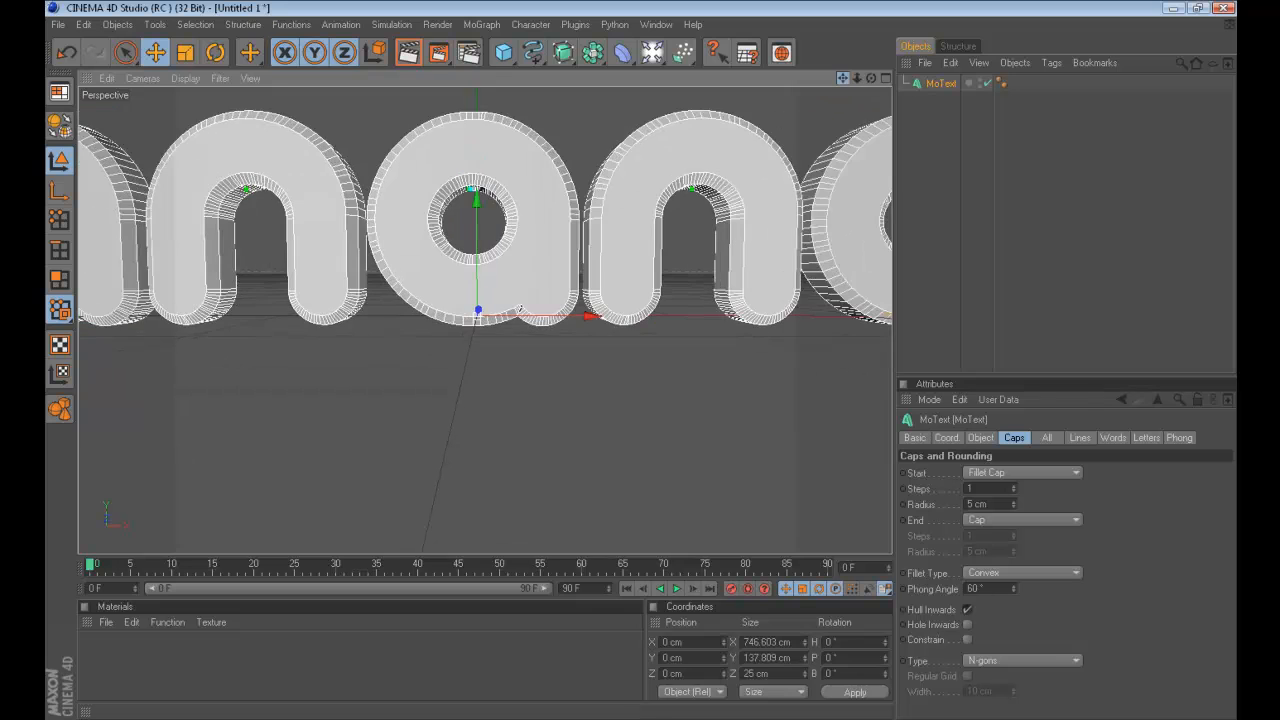
{"action": "scroll", "coordinate": [842, 84], "scroll_direction": "up", "scroll_amount": 2}
{"action": "left_click_drag", "start_coordinate": [871, 78], "coordinate": [717, 130]}
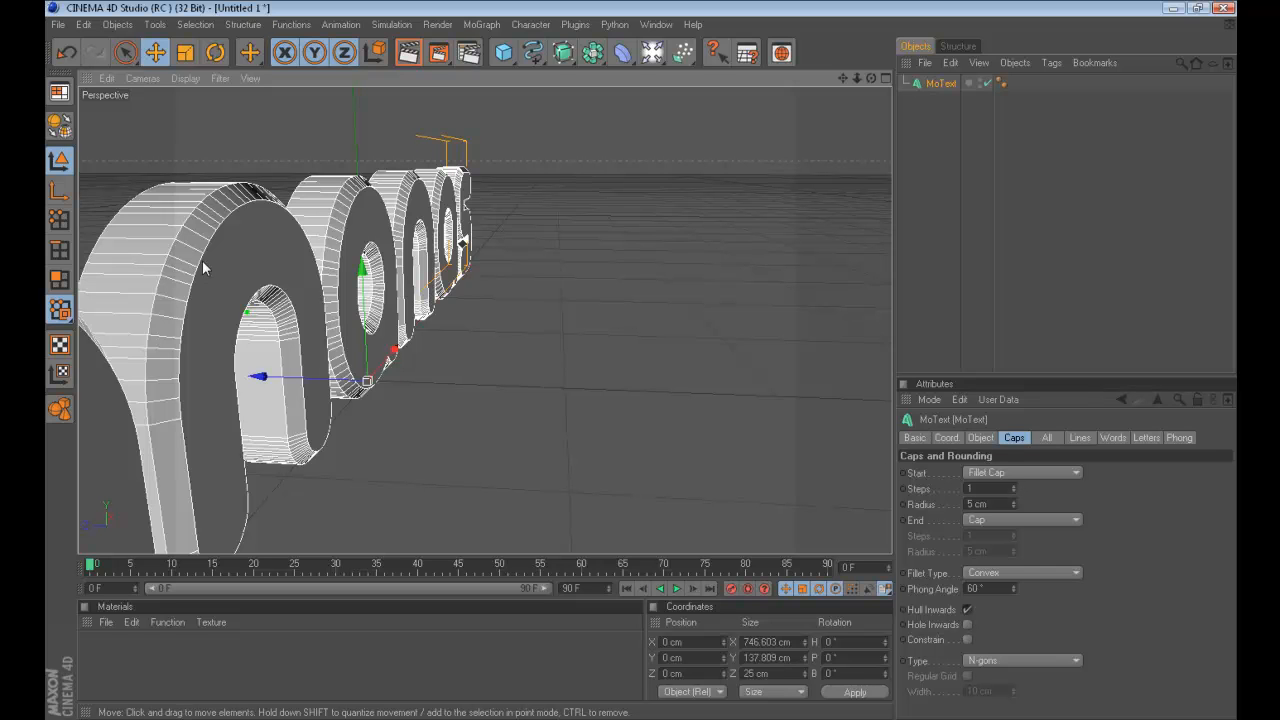
{"action": "left_click", "coordinate": [1013, 485]}
{"action": "left_click", "coordinate": [1013, 491]}
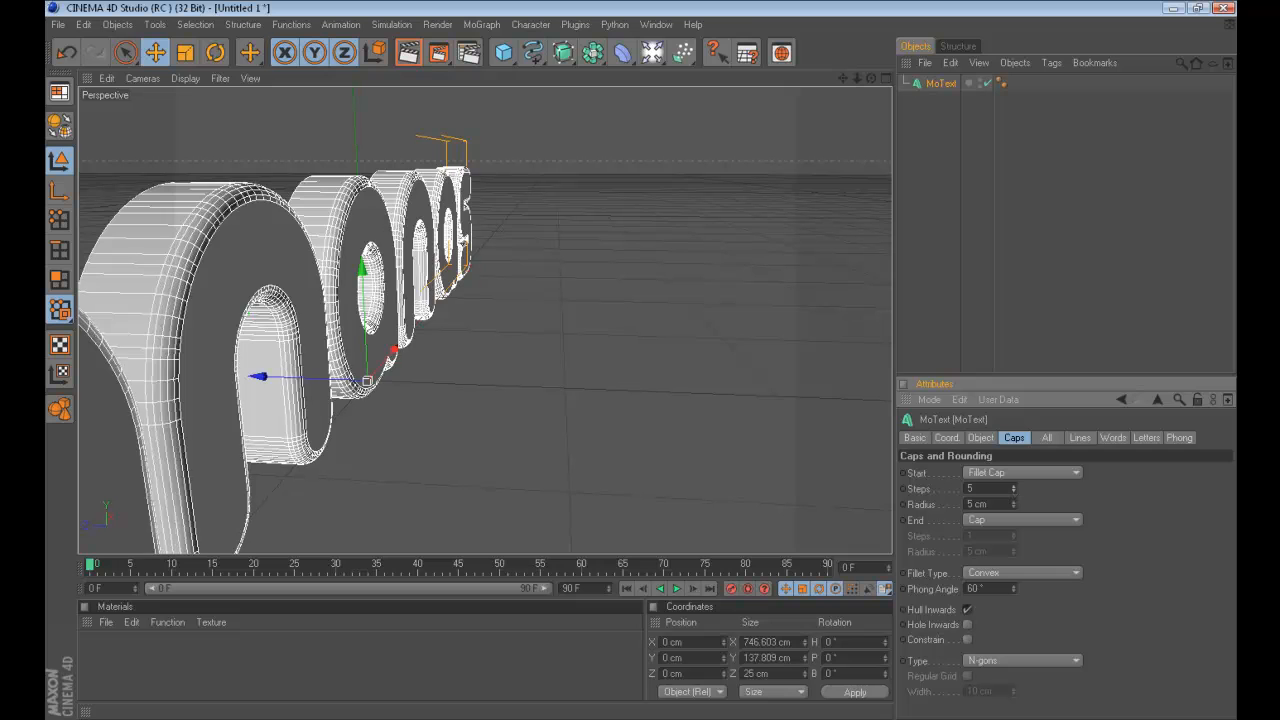
{"action": "left_click", "coordinate": [1014, 485]}
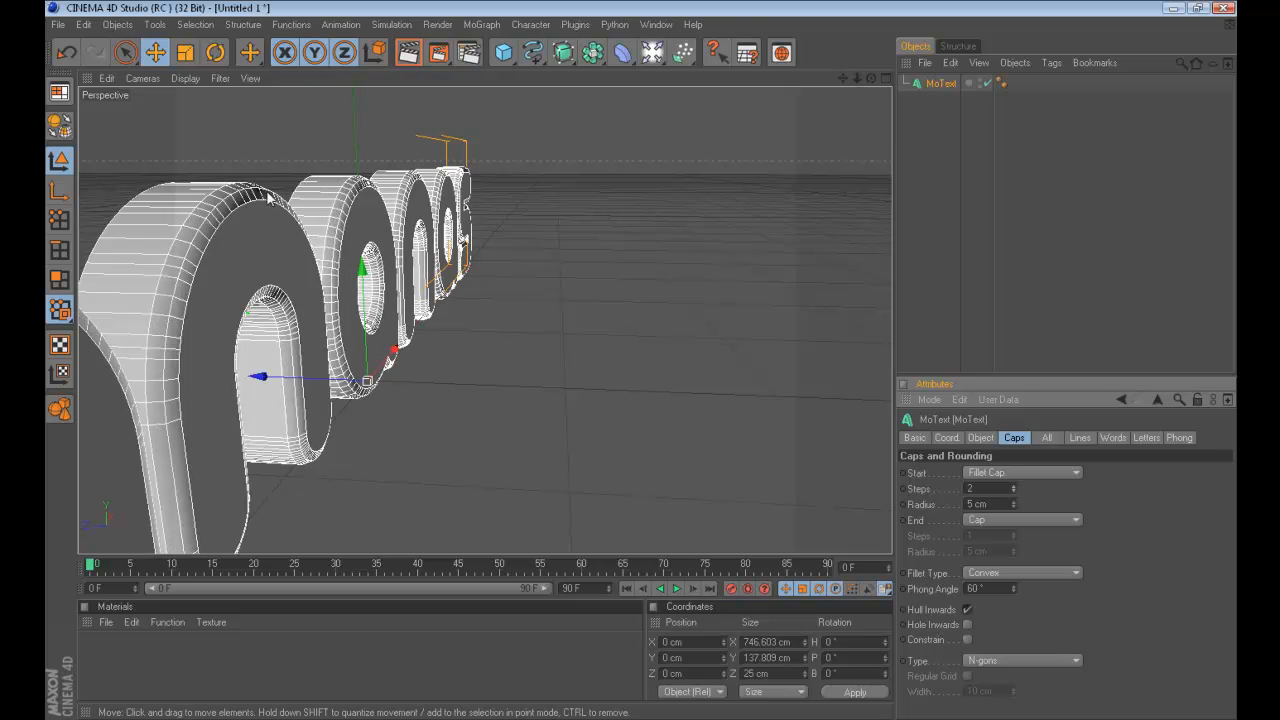
Step: Raise the start fillet's steps to 11
{"action": "left_click", "coordinate": [1014, 485]}
{"action": "left_click", "coordinate": [1014, 485]}
{"action": "left_click", "coordinate": [1014, 485]}
{"action": "left_click", "coordinate": [1014, 485]}
{"action": "left_click", "coordinate": [1014, 485]}
{"action": "left_click", "coordinate": [1014, 485]}
{"action": "left_click", "coordinate": [1014, 485]}
{"action": "left_click", "coordinate": [1014, 485]}
{"action": "left_click", "coordinate": [1014, 485]}
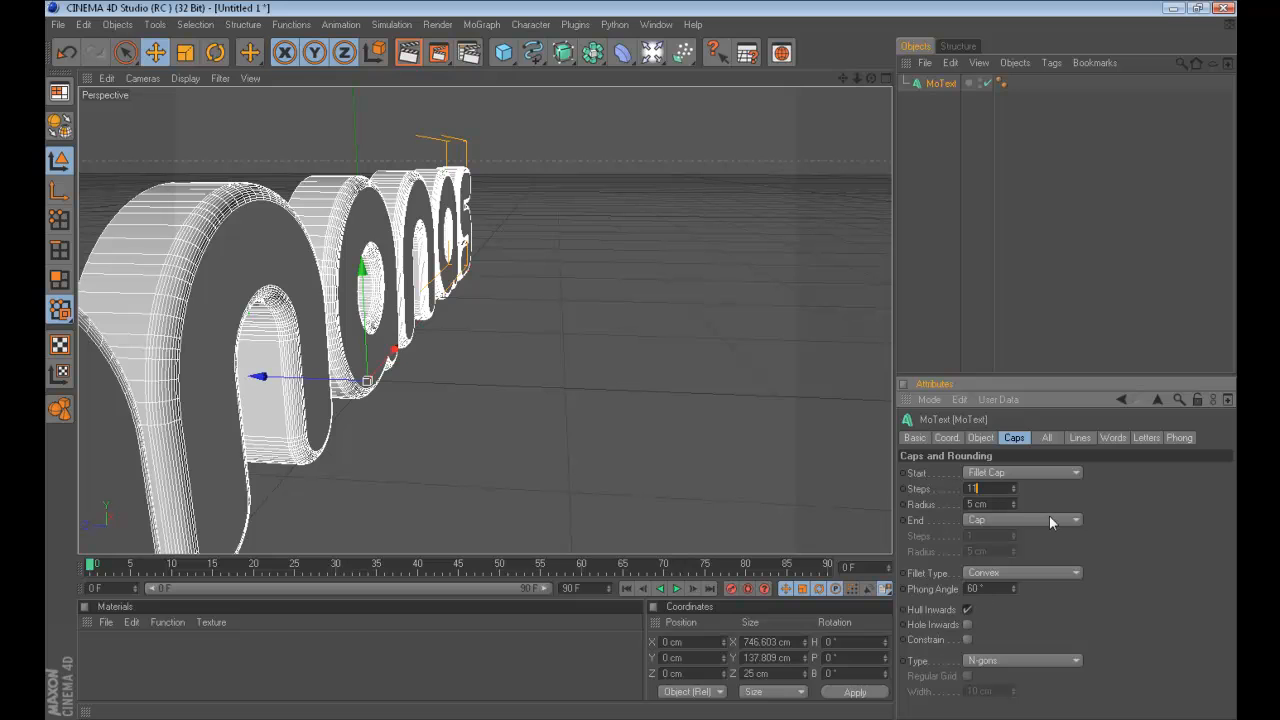
Step: Set the start fillet's steps to 25 and inspect the edge shading with the text deselected
{"action": "type", "text": "100"}
{"action": "key", "text": "BackSpace"}
{"action": "key", "text": "BackSpace"}
{"action": "key", "text": "BackSpace"}
{"action": "type", "text": "50"}
{"action": "key", "text": "BackSpace"}
{"action": "key", "text": "BackSpace"}
{"action": "type", "text": "25"}
{"action": "left_click", "coordinate": [1029, 213]}
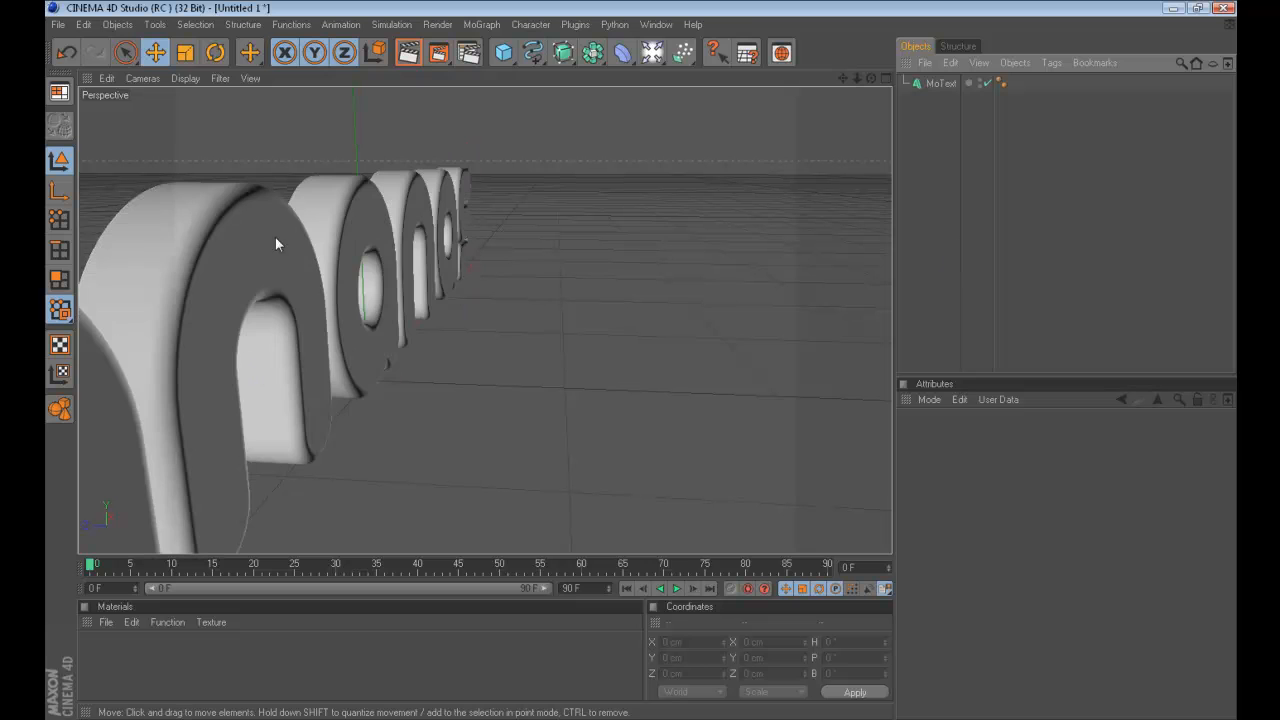
{"action": "left_click", "coordinate": [940, 83]}
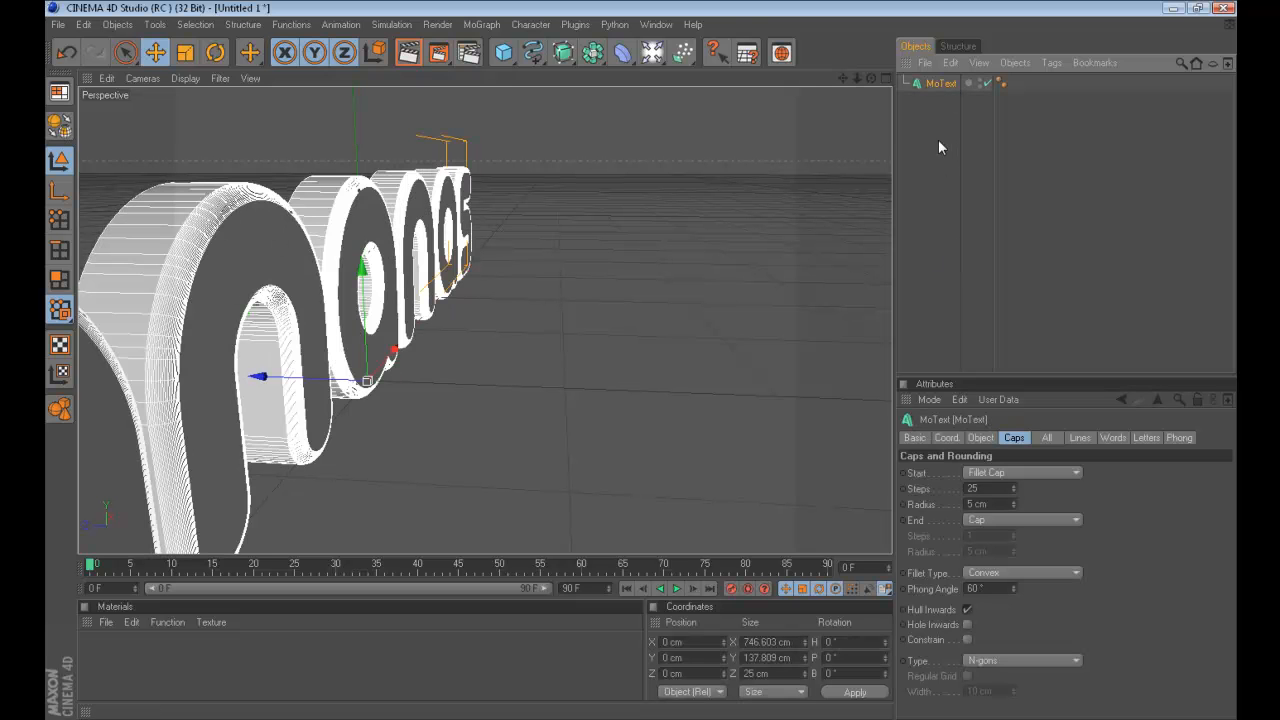
{"action": "left_click", "coordinate": [935, 122]}
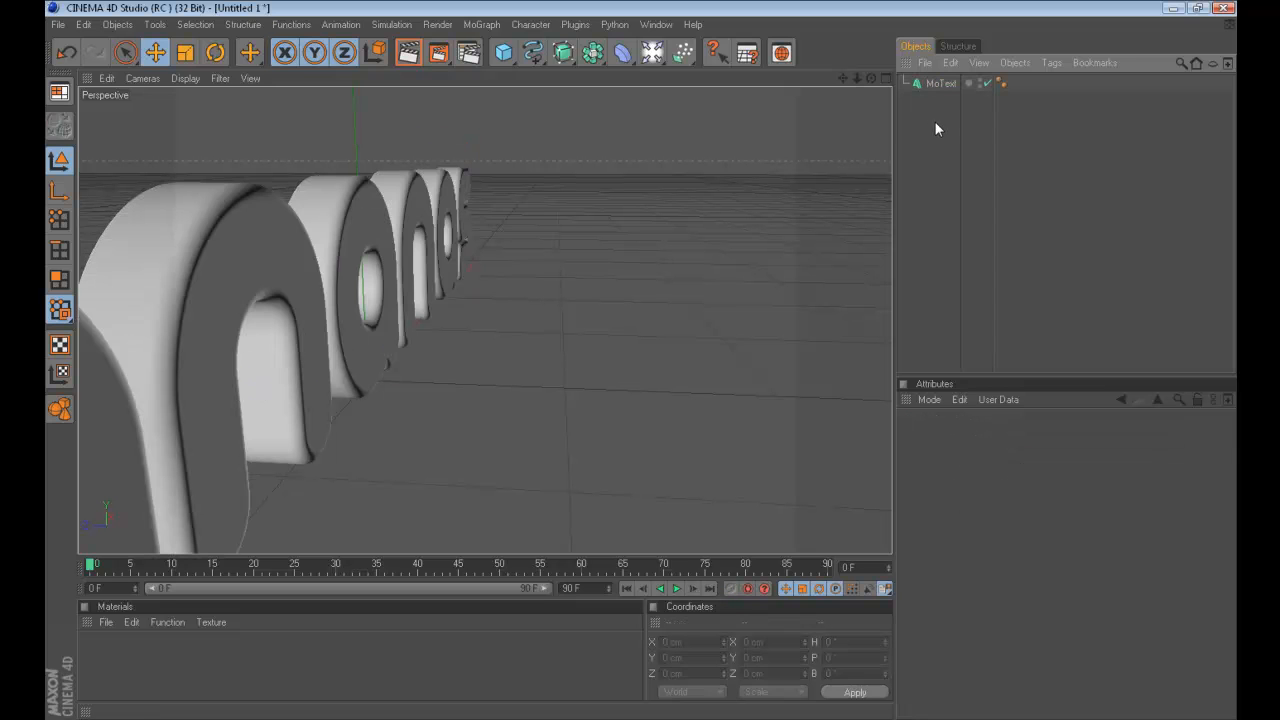
{"action": "left_click", "coordinate": [938, 83]}
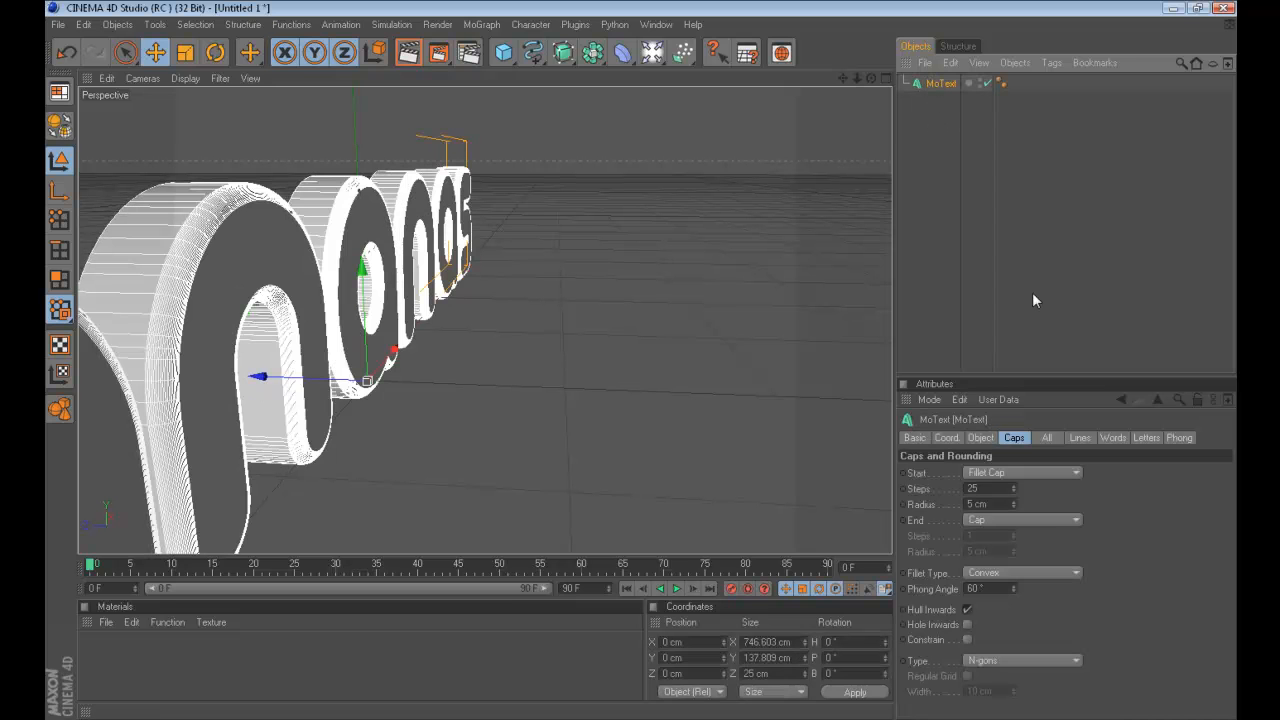
Step: Try 100 steps on the start fillet and inspect the edges with the text deselected
{"action": "left_click", "coordinate": [1004, 482]}
{"action": "type", "text": "100"}
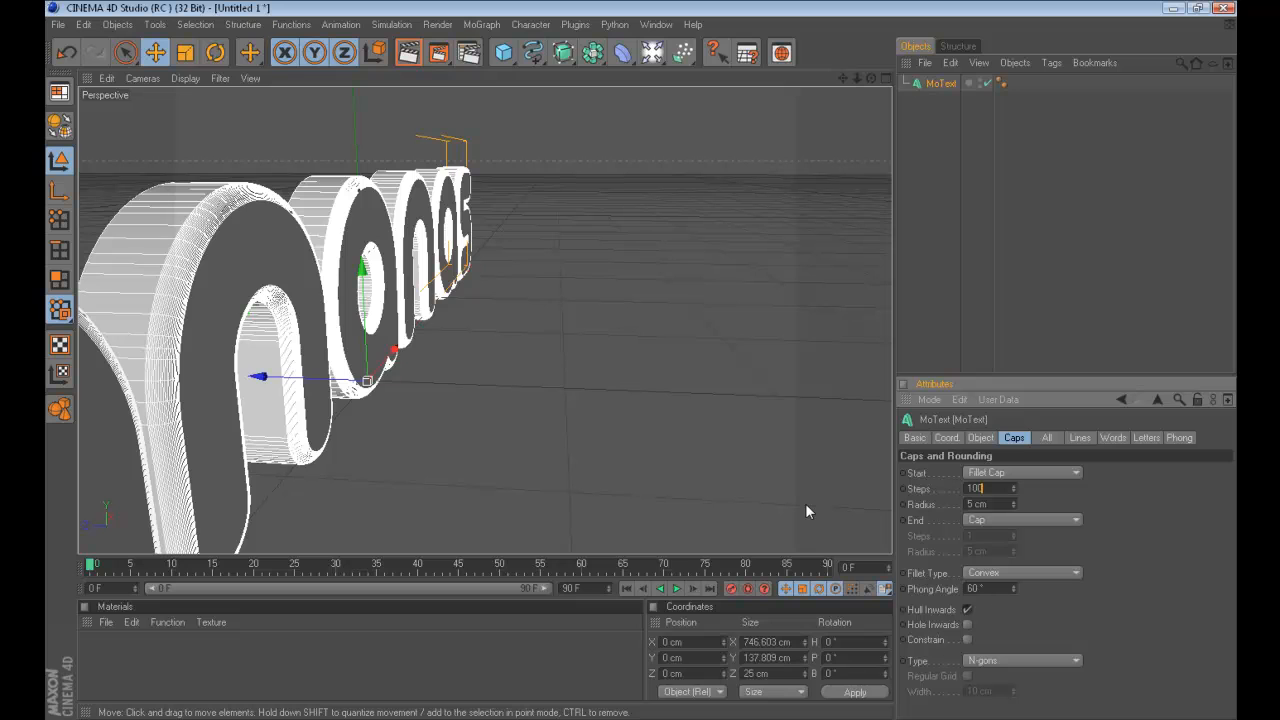
{"action": "left_click", "coordinate": [901, 307]}
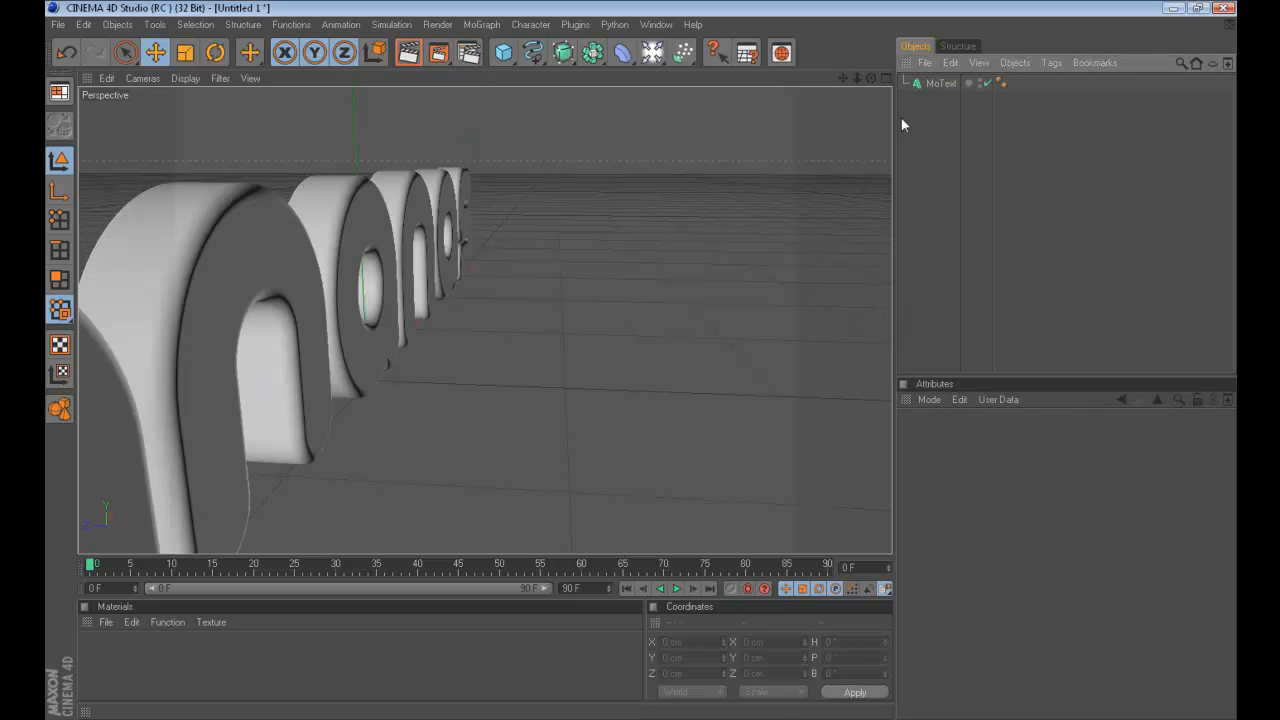
{"action": "left_click", "coordinate": [938, 84]}
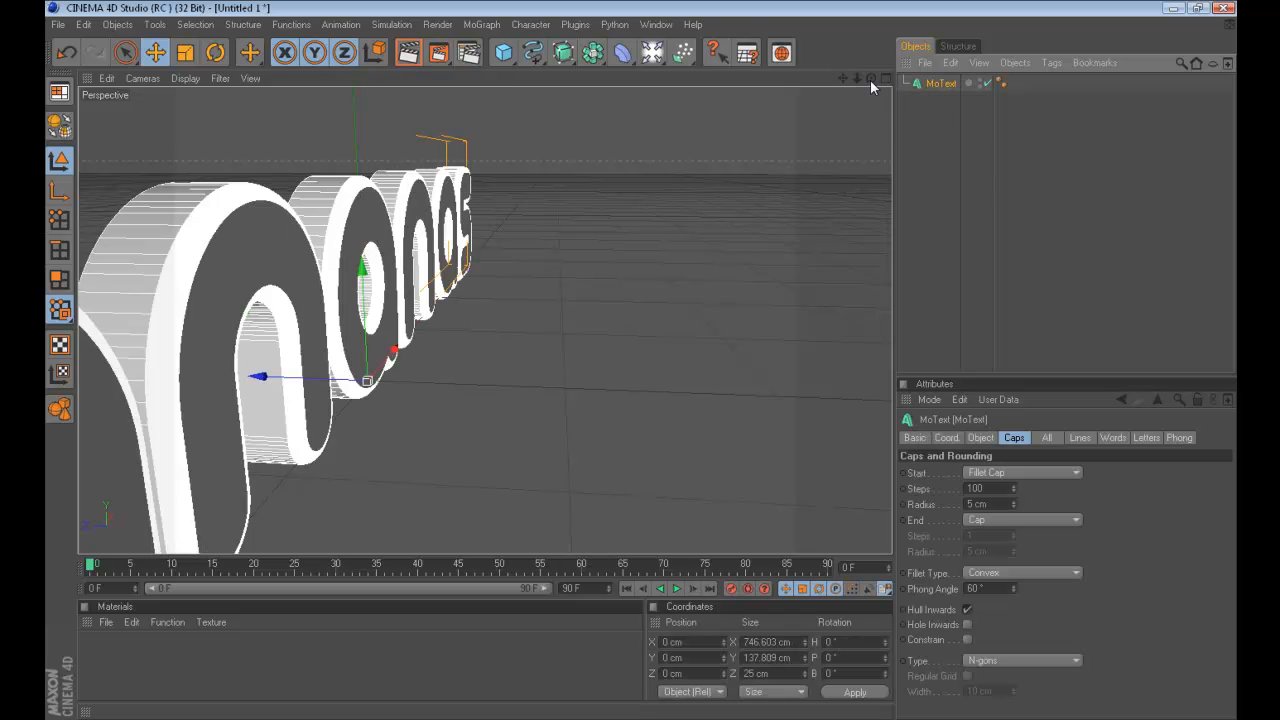
Step: Reset the start fillet's steps to 1 and check the whole word from the front with the text deselected
{"action": "left_click_drag", "start_coordinate": [871, 78], "coordinate": [670, 79]}
{"action": "scroll", "coordinate": [563, 194], "scroll_direction": "down", "scroll_amount": 10}
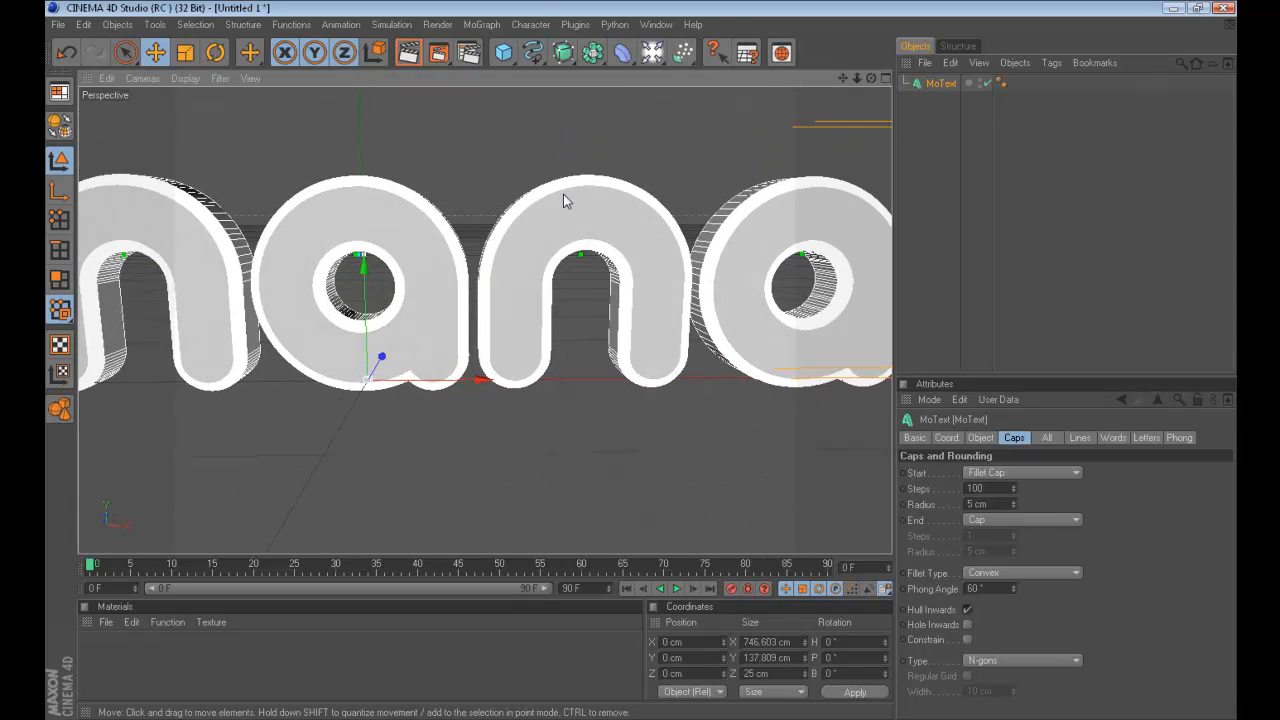
{"action": "left_click_drag", "start_coordinate": [843, 78], "coordinate": [795, 66]}
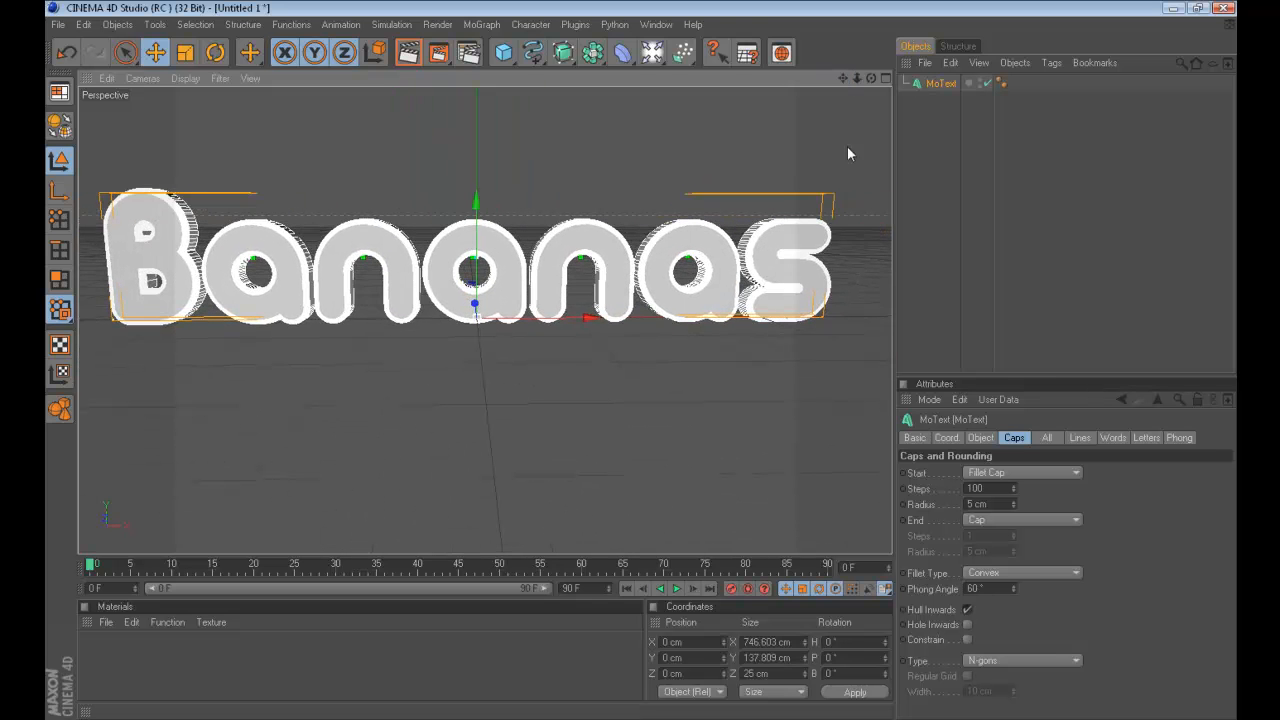
{"action": "left_click_drag", "start_coordinate": [1005, 488], "coordinate": [727, 466]}
{"action": "type", "text": "1"}
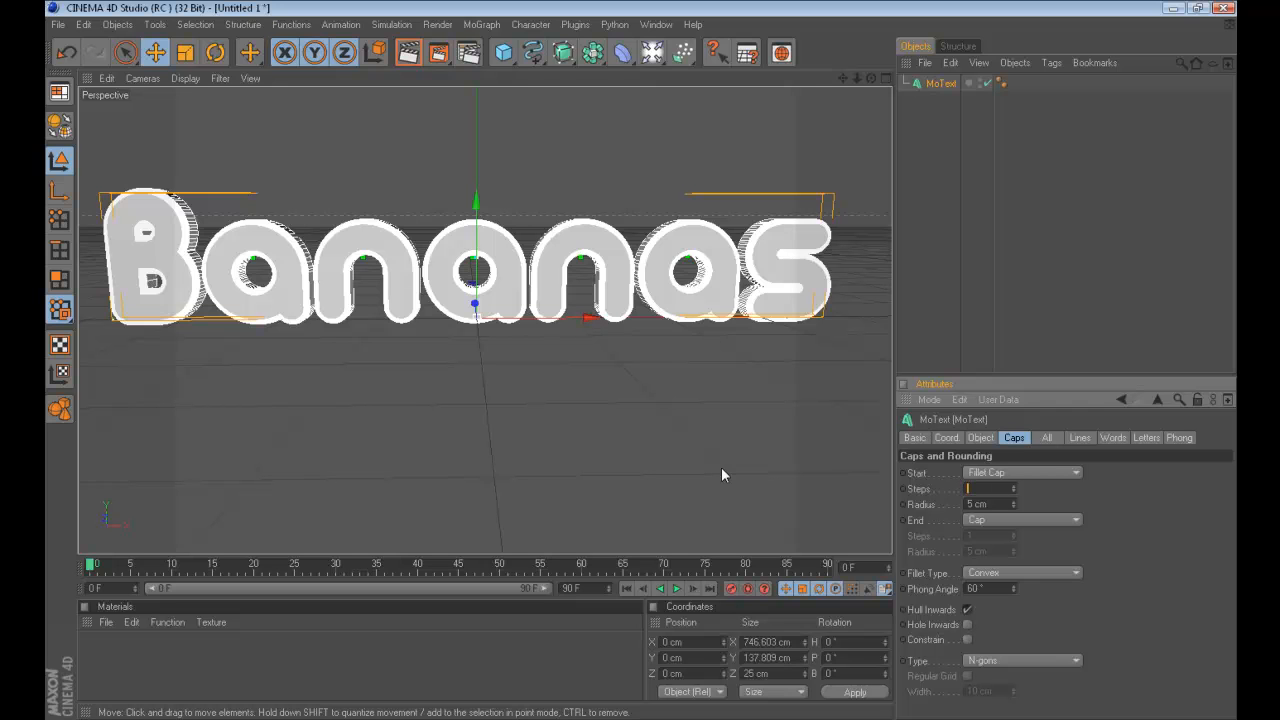
{"action": "key", "text": "Return"}
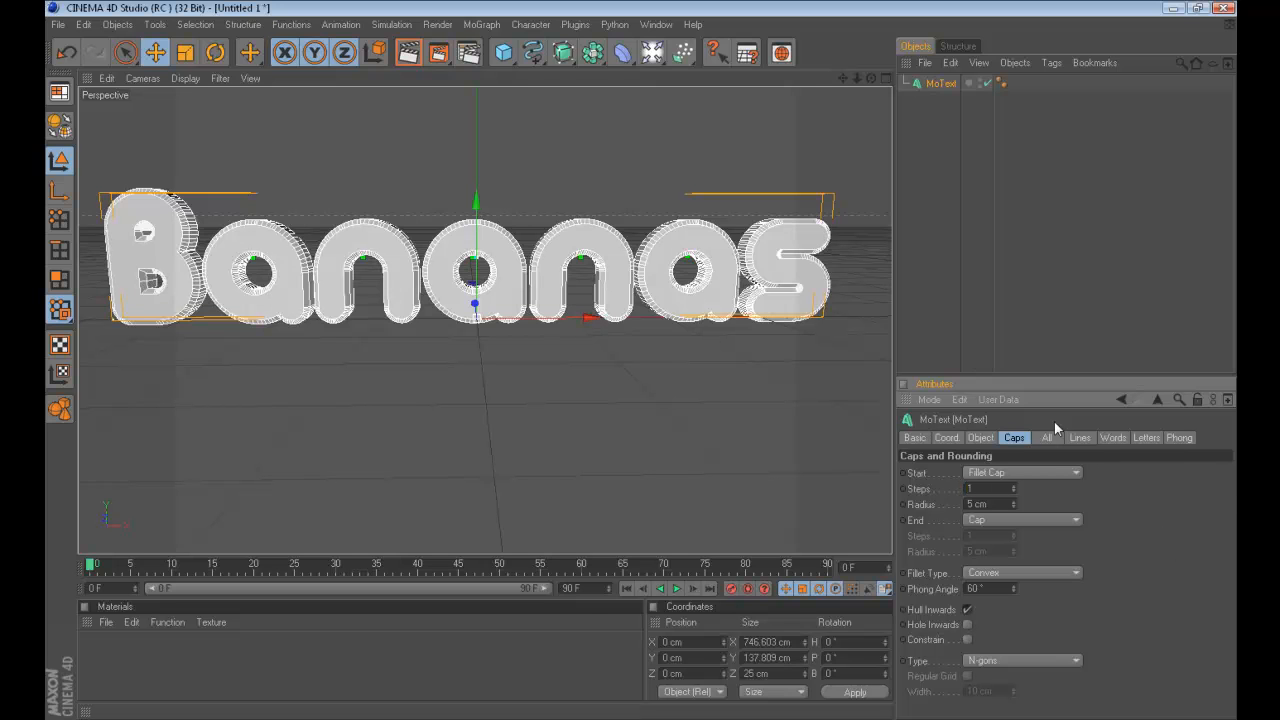
{"action": "left_click", "coordinate": [944, 322]}
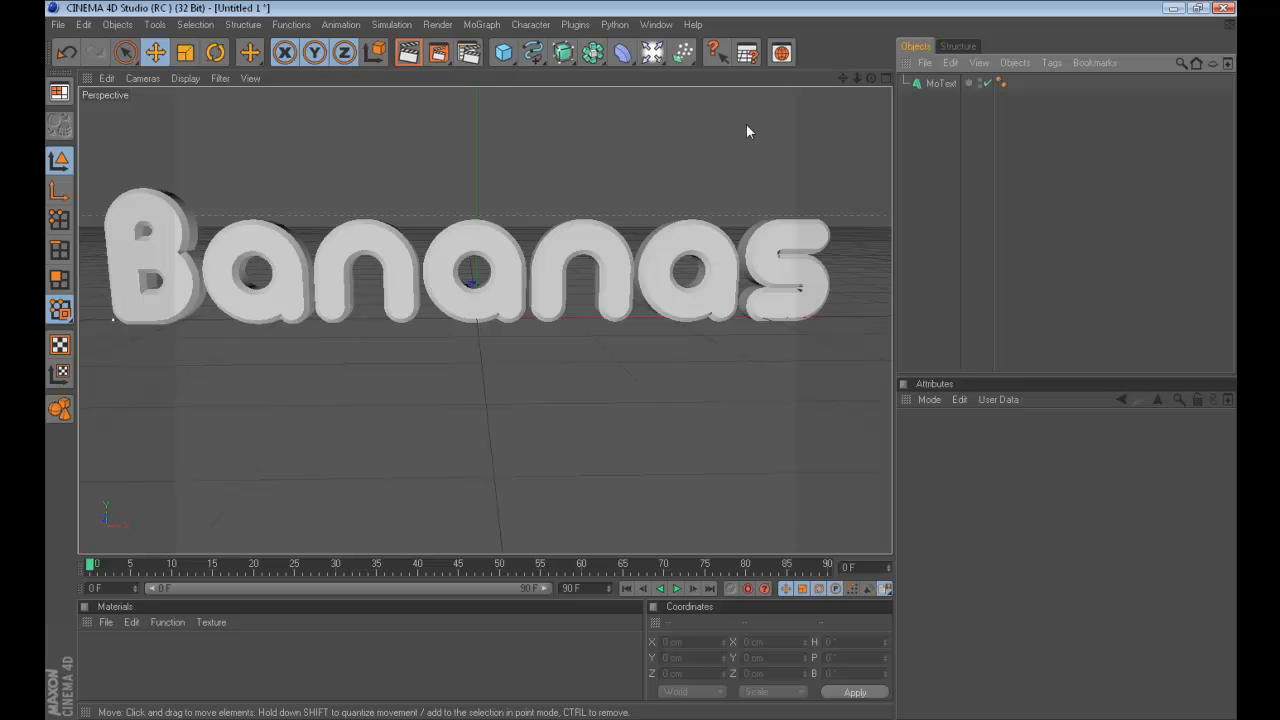
{"action": "left_click", "coordinate": [925, 84]}
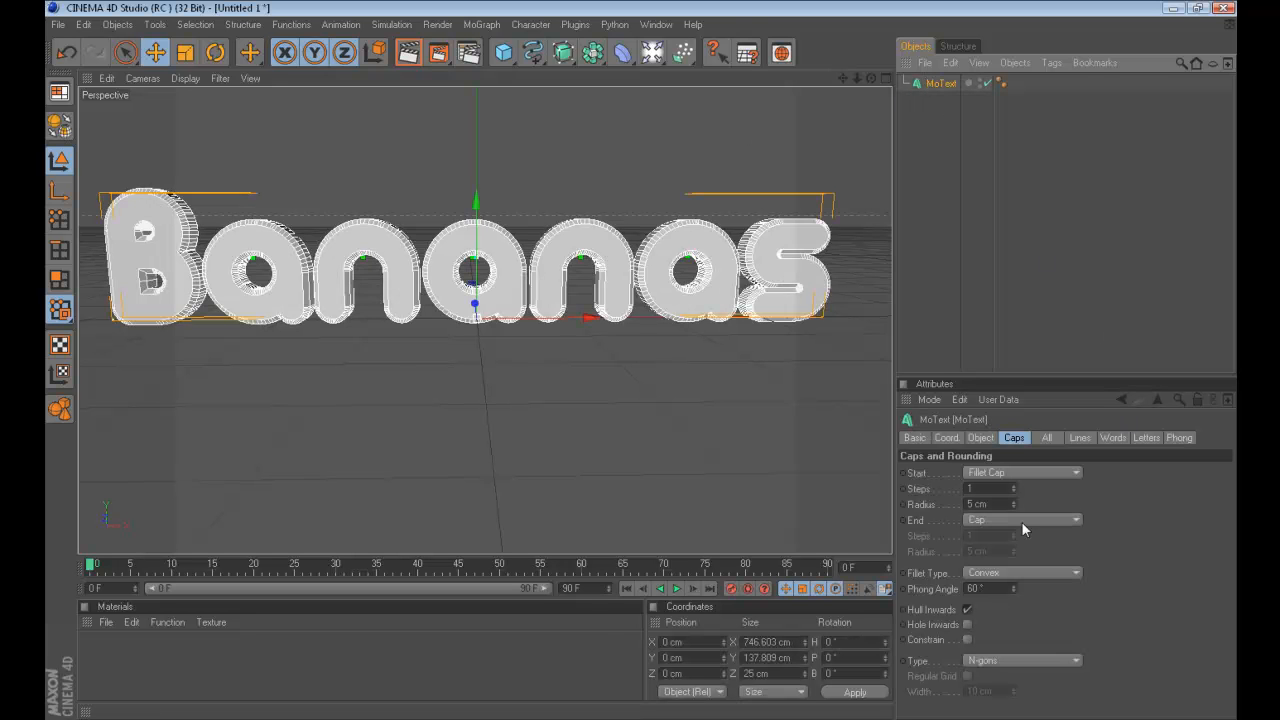
Step: Examine the front and back edges of the text from the side and in the orthographic views
{"action": "left_click_drag", "start_coordinate": [870, 78], "coordinate": [1124, 78]}
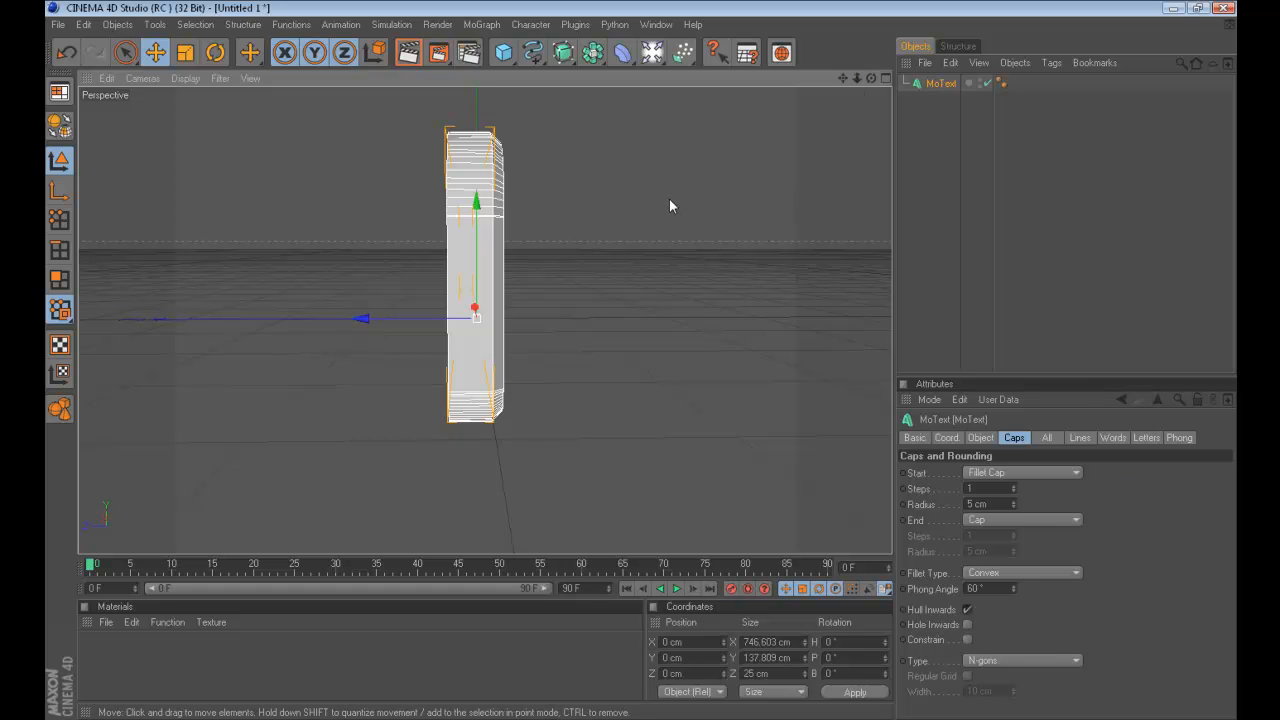
{"action": "scroll", "coordinate": [669, 199], "scroll_direction": "down", "scroll_amount": 1}
{"action": "left_click_drag", "start_coordinate": [871, 78], "coordinate": [551, 184]}
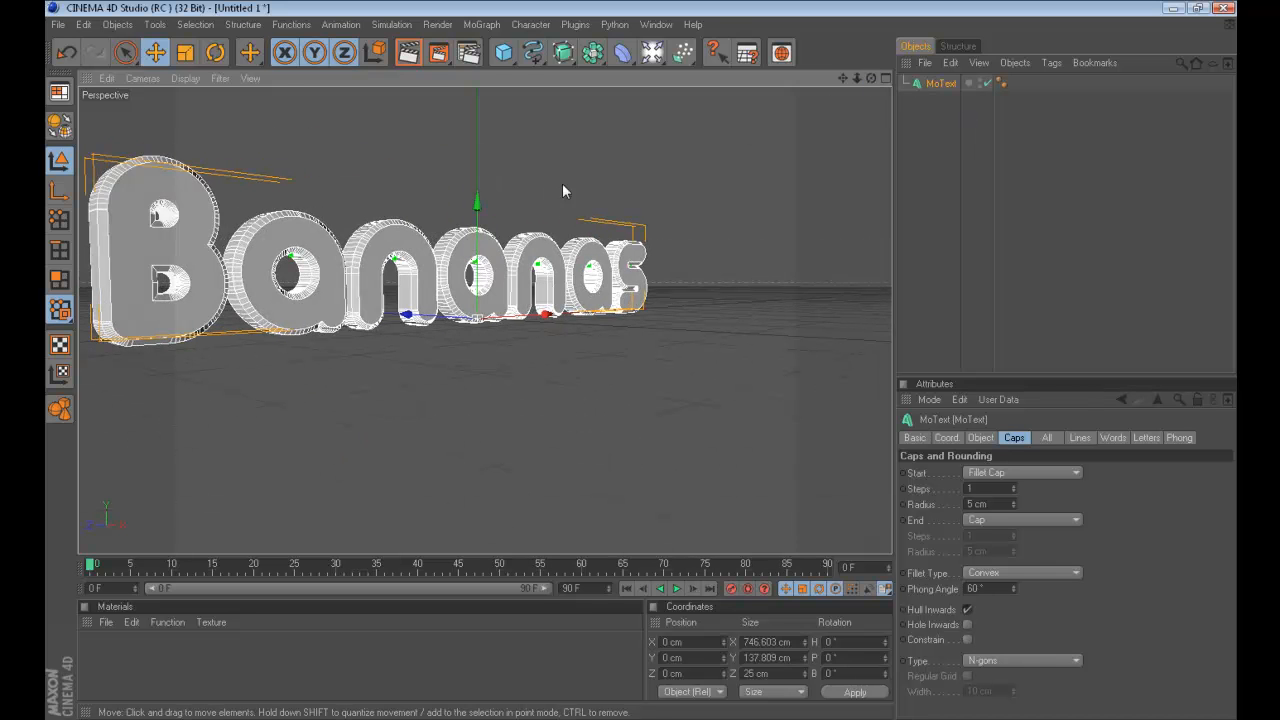
{"action": "middle_click", "coordinate": [730, 207]}
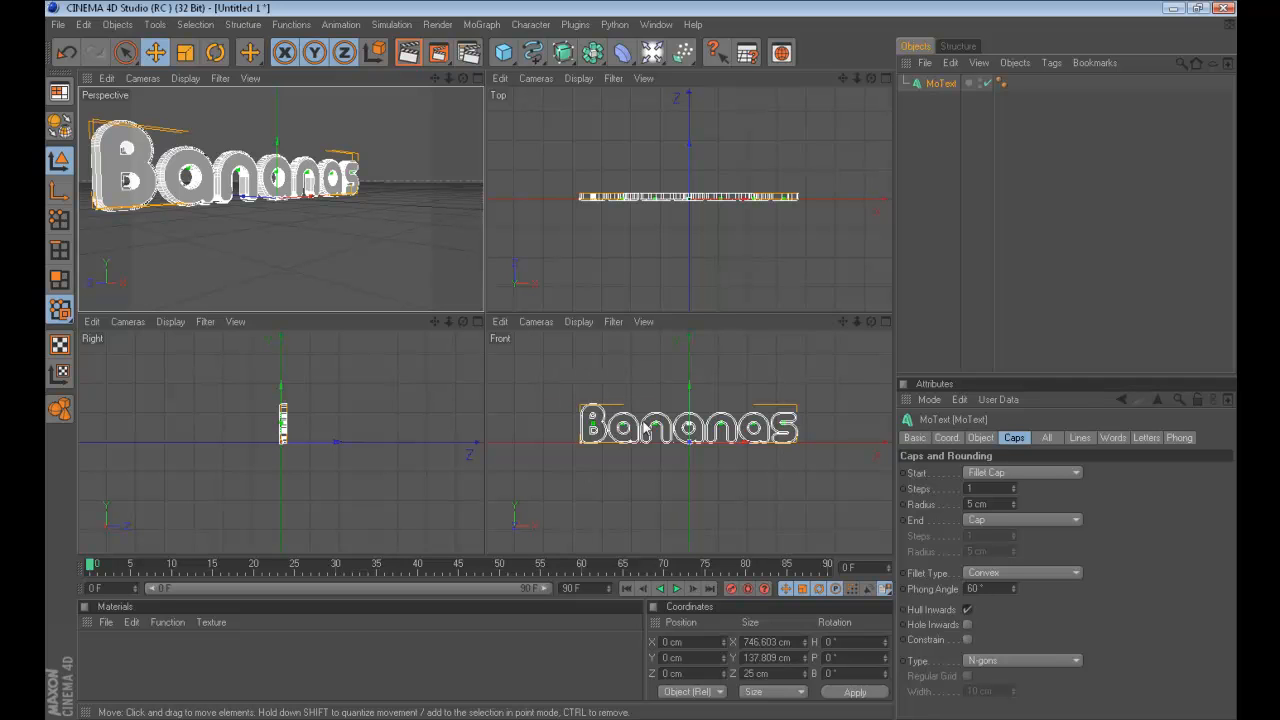
{"action": "middle_click", "coordinate": [621, 383]}
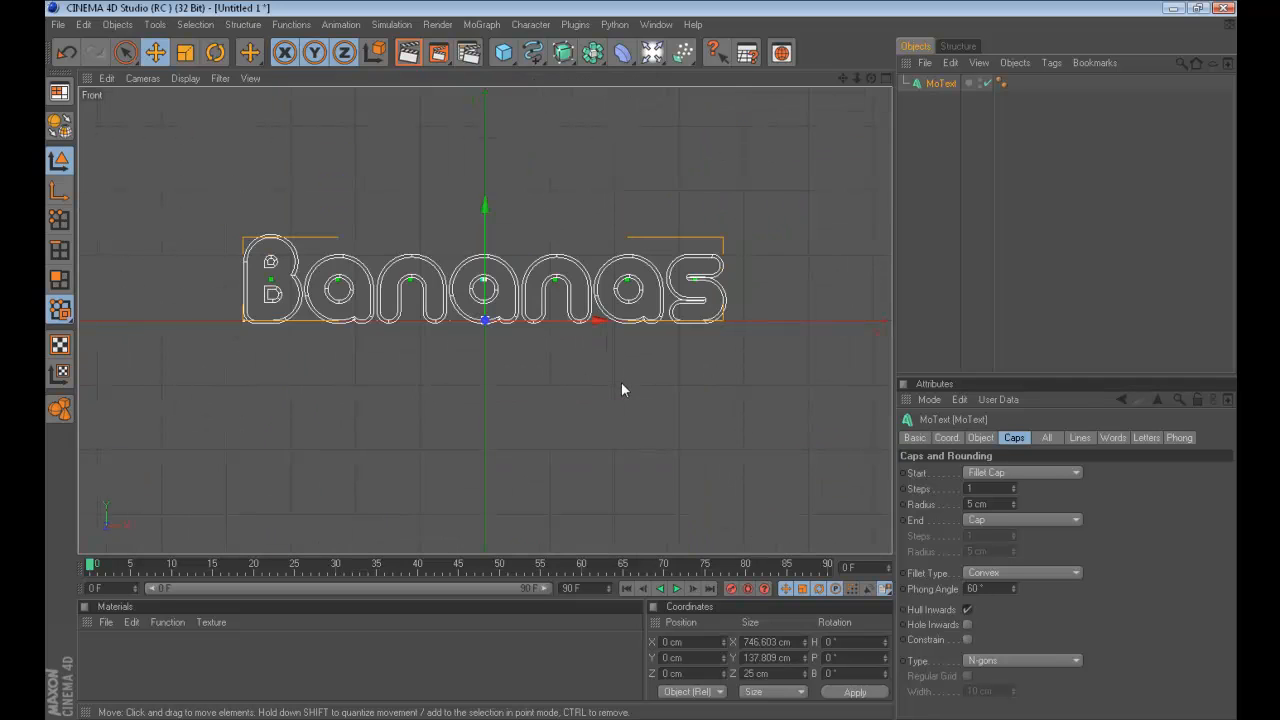
{"action": "middle_click", "coordinate": [621, 389]}
{"action": "middle_click", "coordinate": [646, 279]}
{"action": "middle_click", "coordinate": [540, 487]}
{"action": "middle_click", "coordinate": [410, 497]}
{"action": "middle_click", "coordinate": [345, 472]}
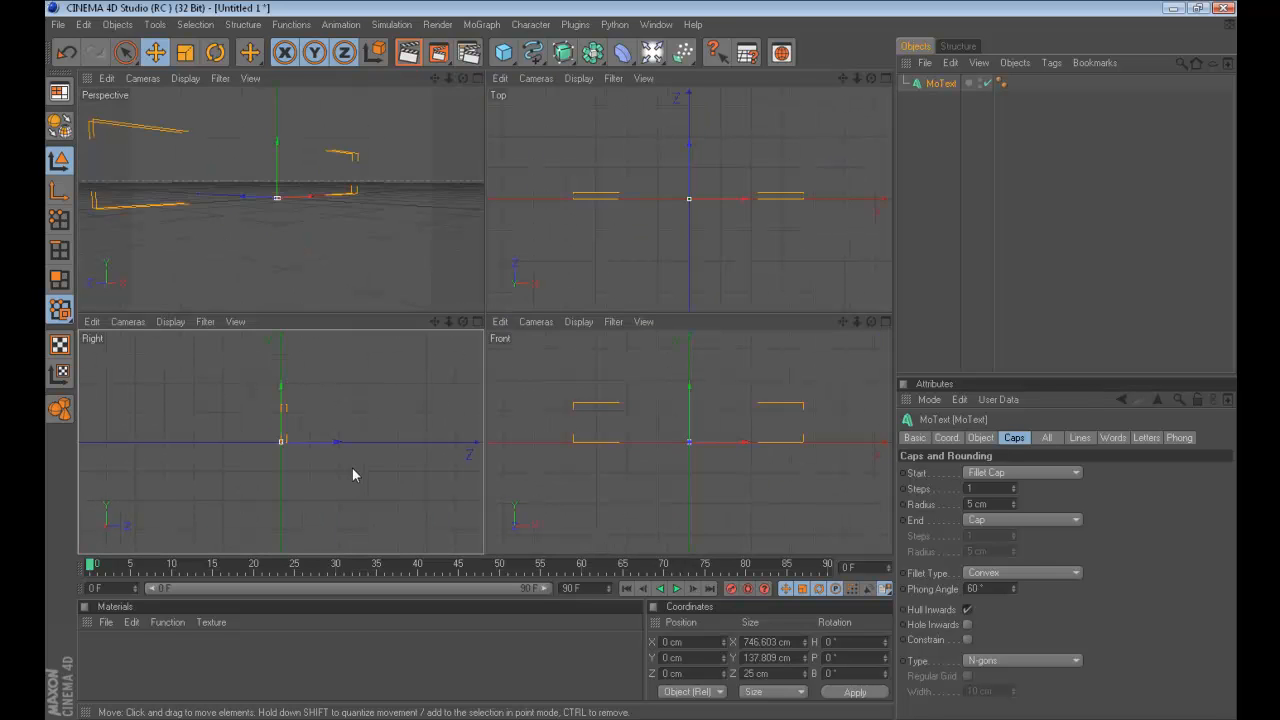
{"action": "middle_click", "coordinate": [723, 193]}
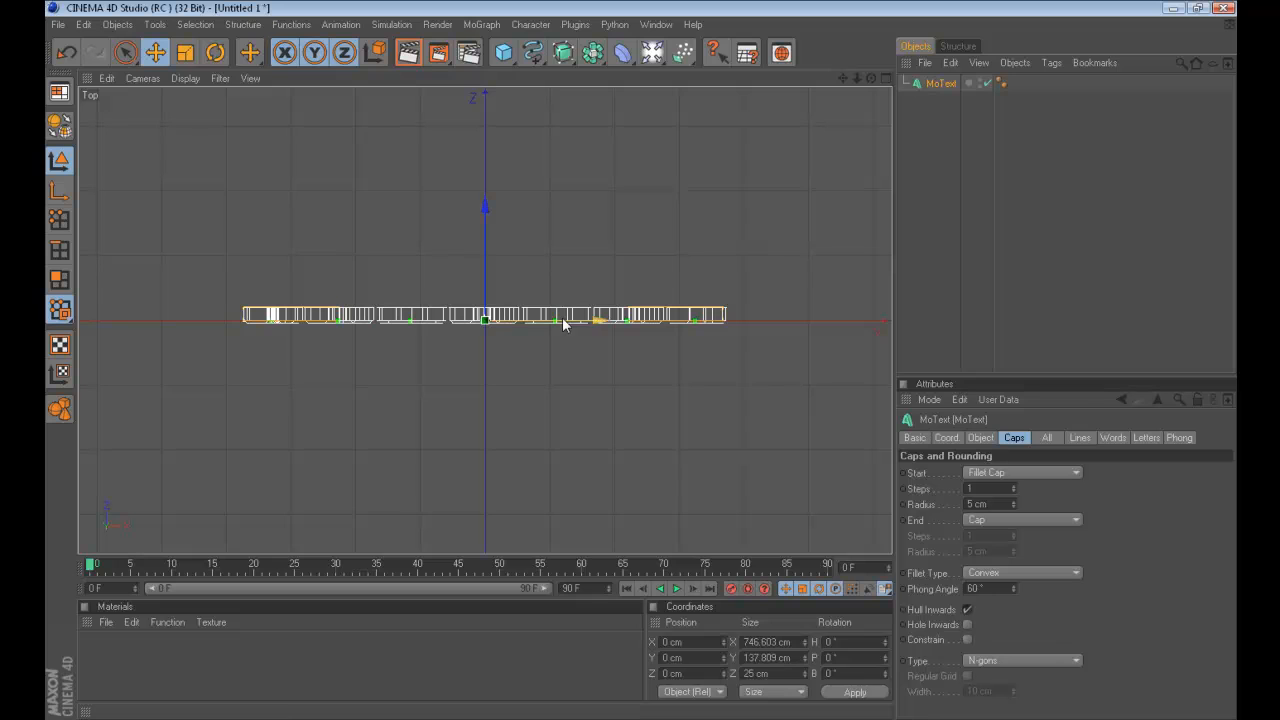
Step: Set the end cap of the MoText to Fillet Cap and inspect both sides in the top and perspective views
{"action": "left_click", "coordinate": [1065, 521]}
{"action": "left_click", "coordinate": [1045, 584]}
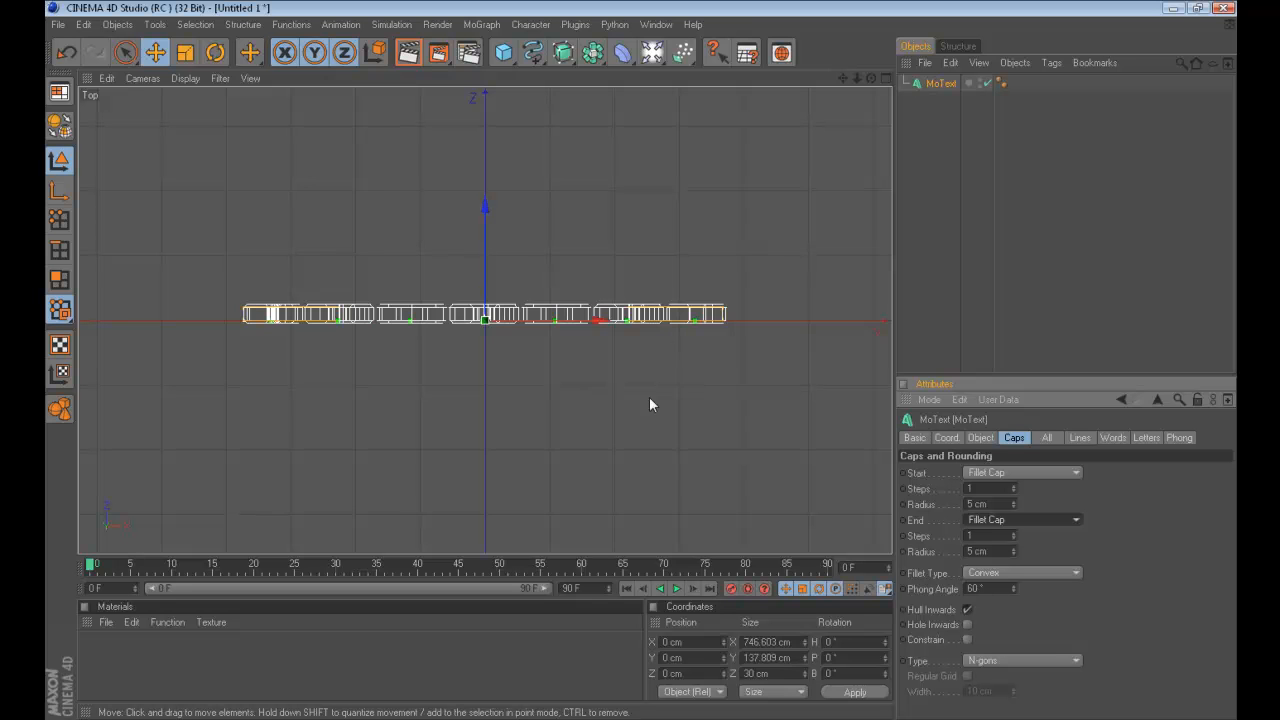
{"action": "scroll", "coordinate": [355, 398], "scroll_direction": "up", "scroll_amount": 5}
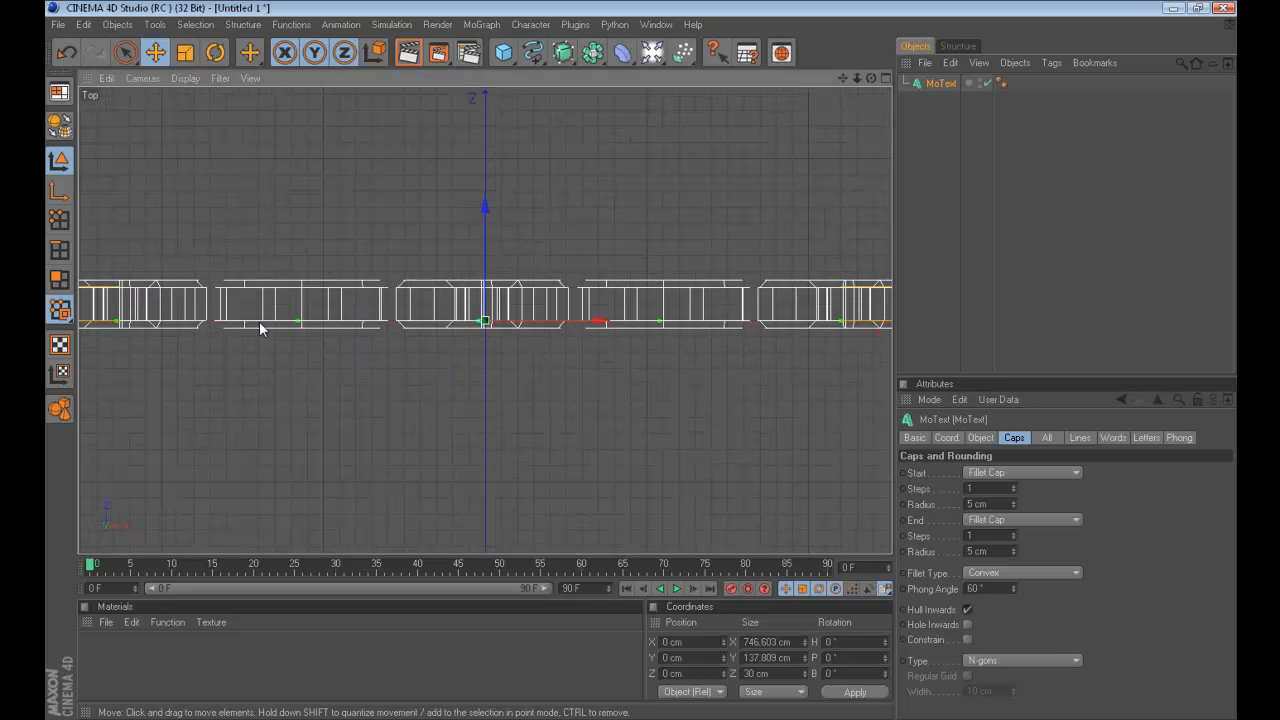
{"action": "middle_click", "coordinate": [466, 430]}
{"action": "middle_click", "coordinate": [289, 256]}
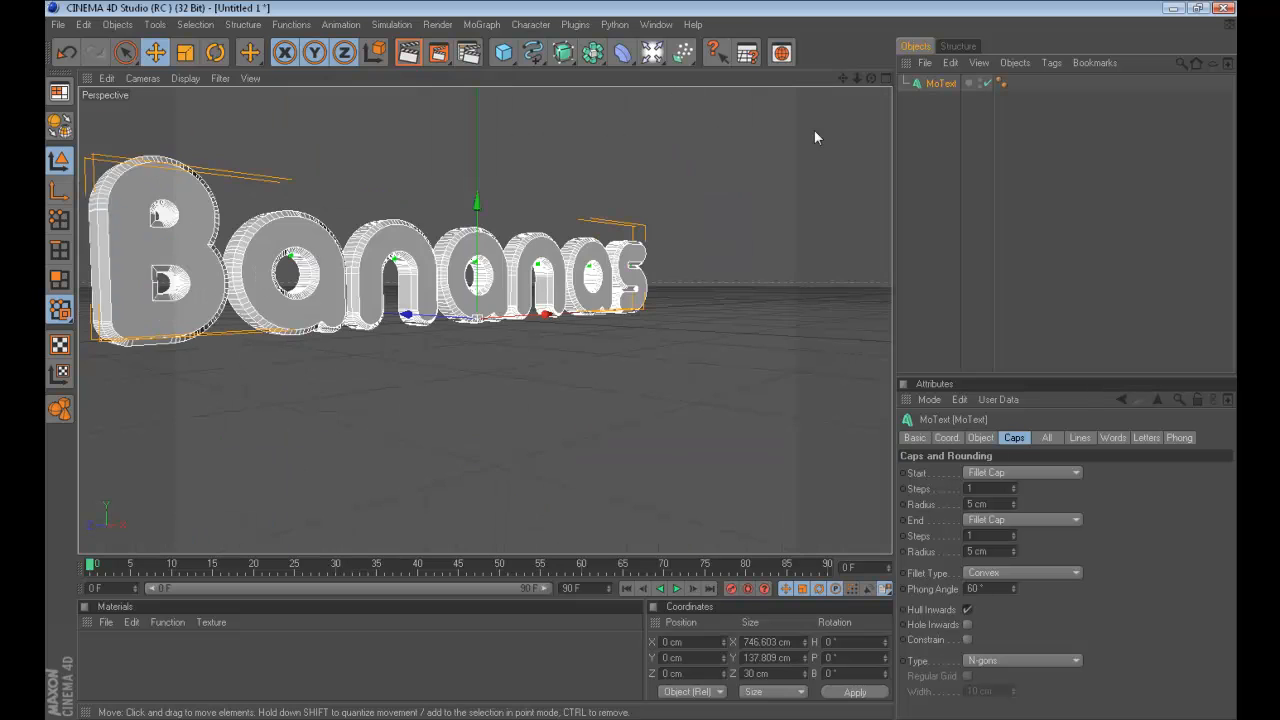
{"action": "left_click_drag", "start_coordinate": [871, 78], "coordinate": [1000, 86]}
{"action": "left_click_drag", "start_coordinate": [871, 78], "coordinate": [560, 88]}
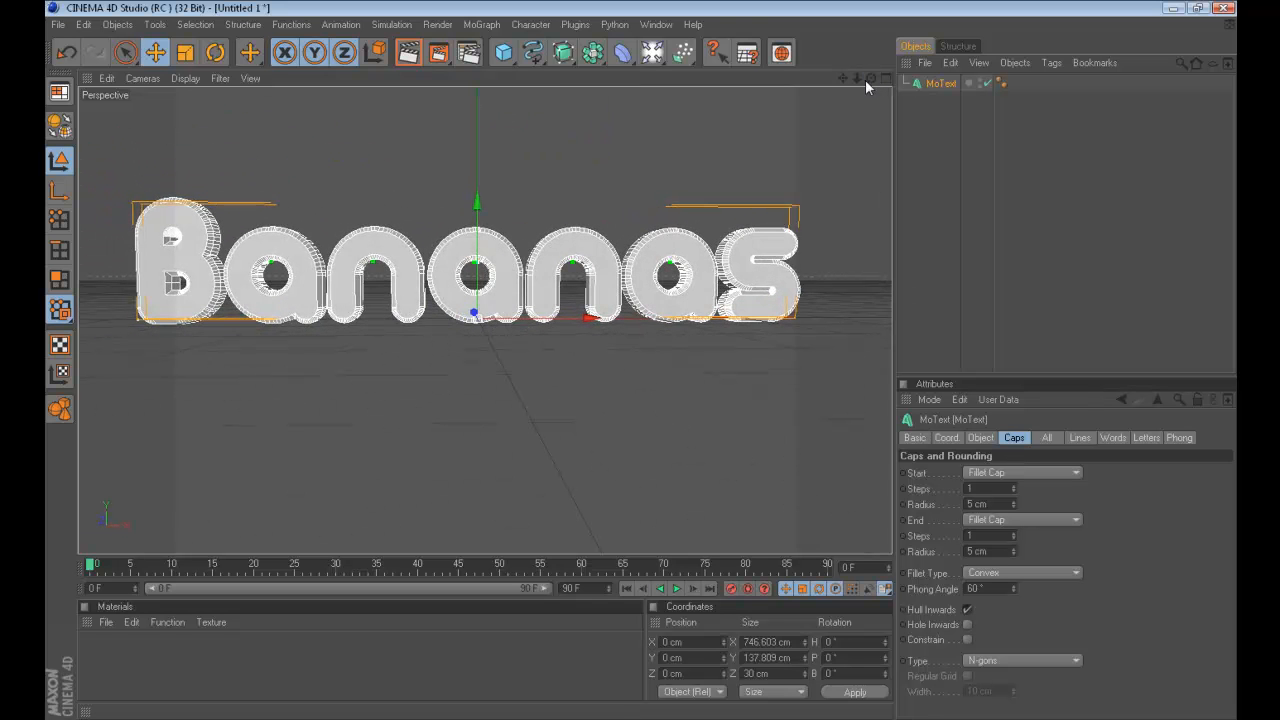
Step: Try the Linear fillet type on the text's caps and inspect the bevelled edges from the side
{"action": "left_click", "coordinate": [981, 577]}
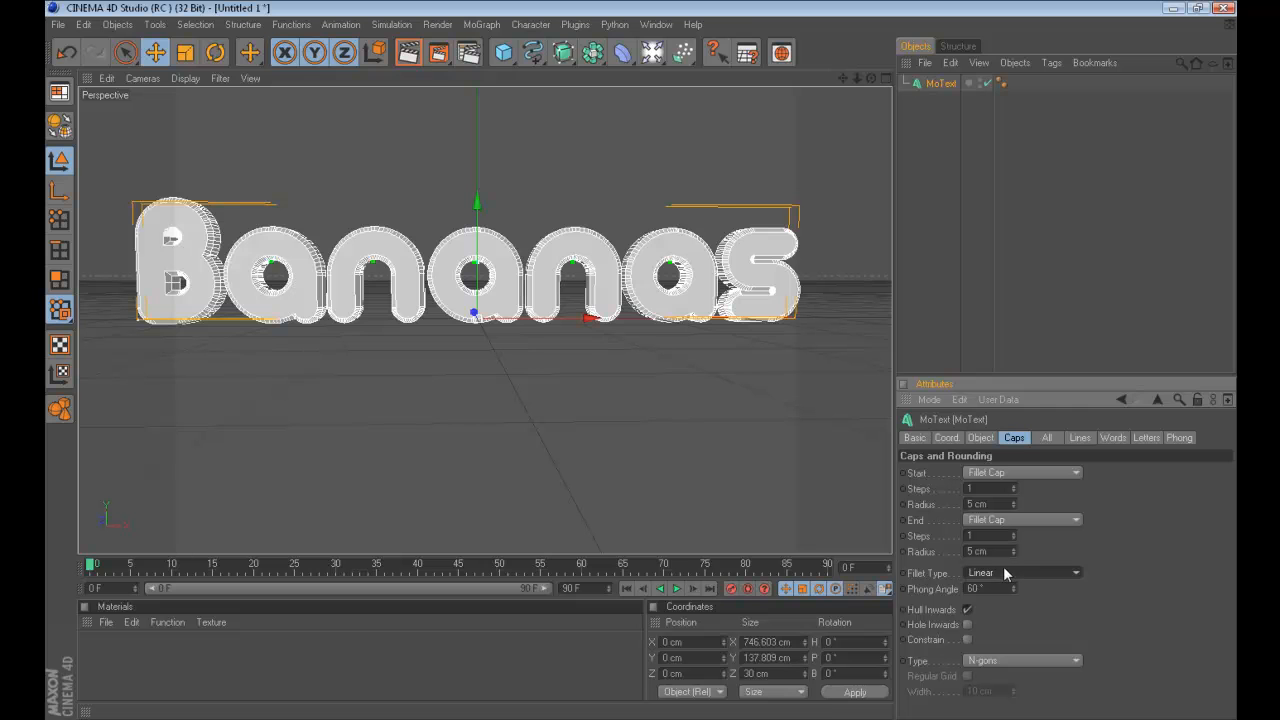
{"action": "right_click_drag", "start_coordinate": [503, 287], "coordinate": [740, 154], "text": "alt"}
{"action": "left_click_drag", "start_coordinate": [843, 78], "coordinate": [903, 245]}
{"action": "left_click_drag", "start_coordinate": [869, 78], "coordinate": [1140, 140]}
{"action": "left_click", "coordinate": [1018, 519]}
{"action": "left_click", "coordinate": [1113, 522]}
Step: Try the Convex, Concave and Half Circle fillet types while viewing the text from the side
{"action": "left_click", "coordinate": [1060, 567]}
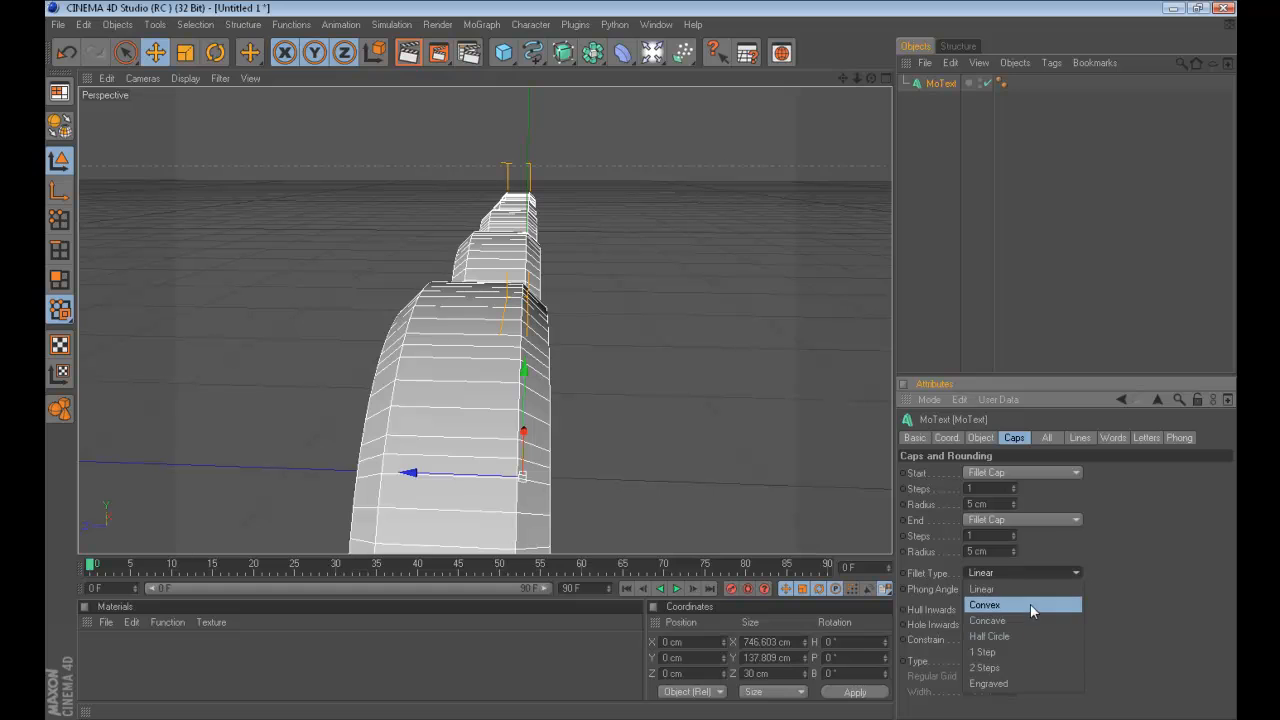
{"action": "left_click", "coordinate": [1030, 604]}
{"action": "left_click", "coordinate": [1014, 574]}
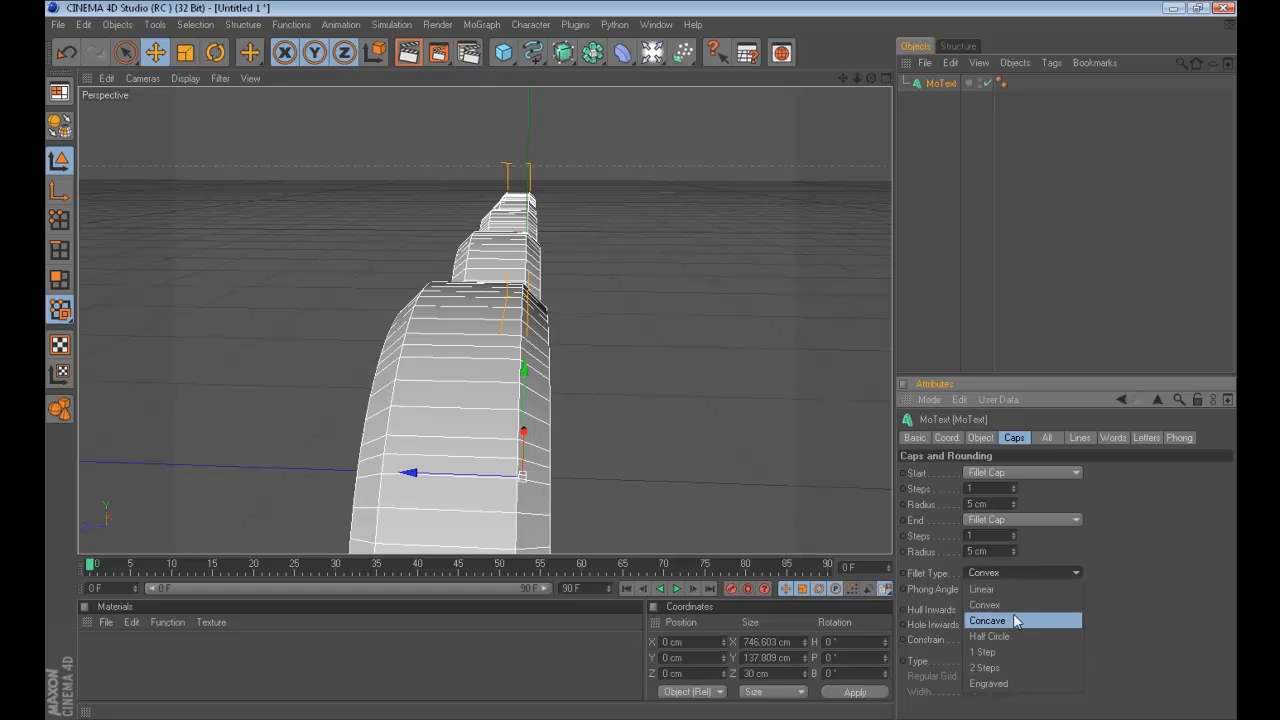
{"action": "left_click", "coordinate": [1013, 614]}
{"action": "left_click", "coordinate": [1039, 577]}
{"action": "left_click", "coordinate": [1025, 630]}
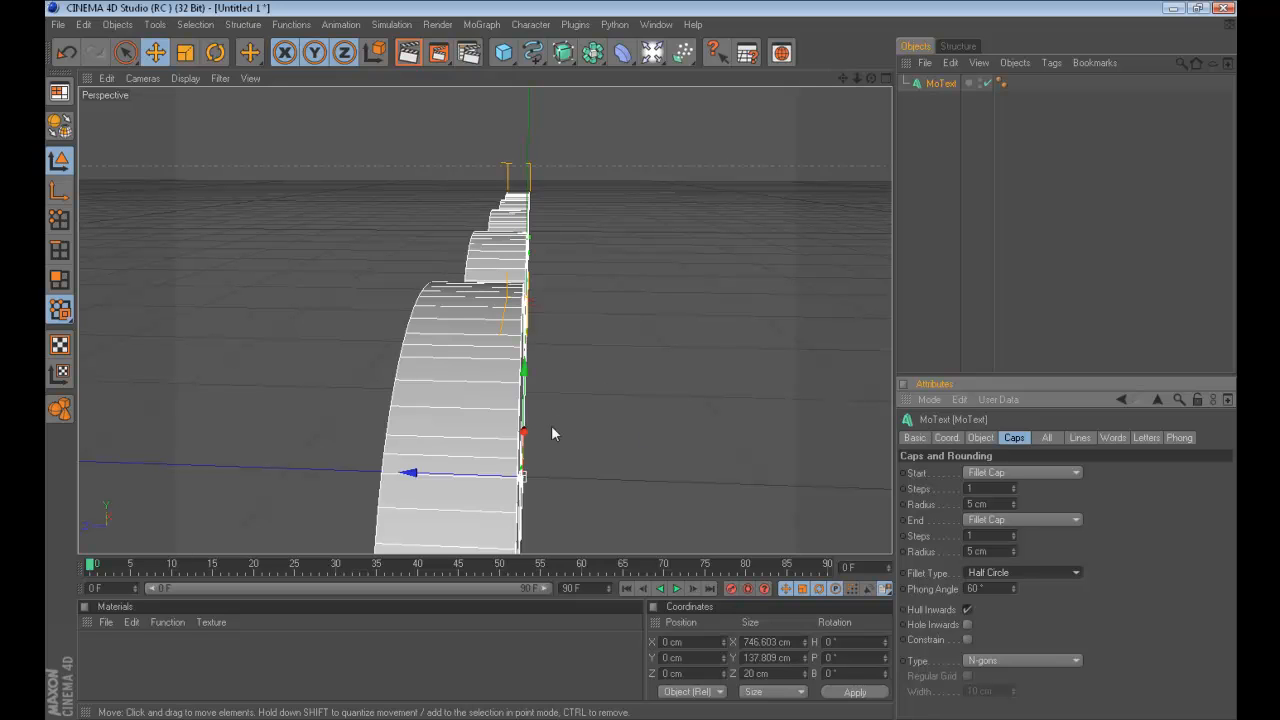
Step: Try the 1 Step and 2 Steps fillet types and inspect the stepped edges of the letters up close
{"action": "left_click", "coordinate": [1004, 571]}
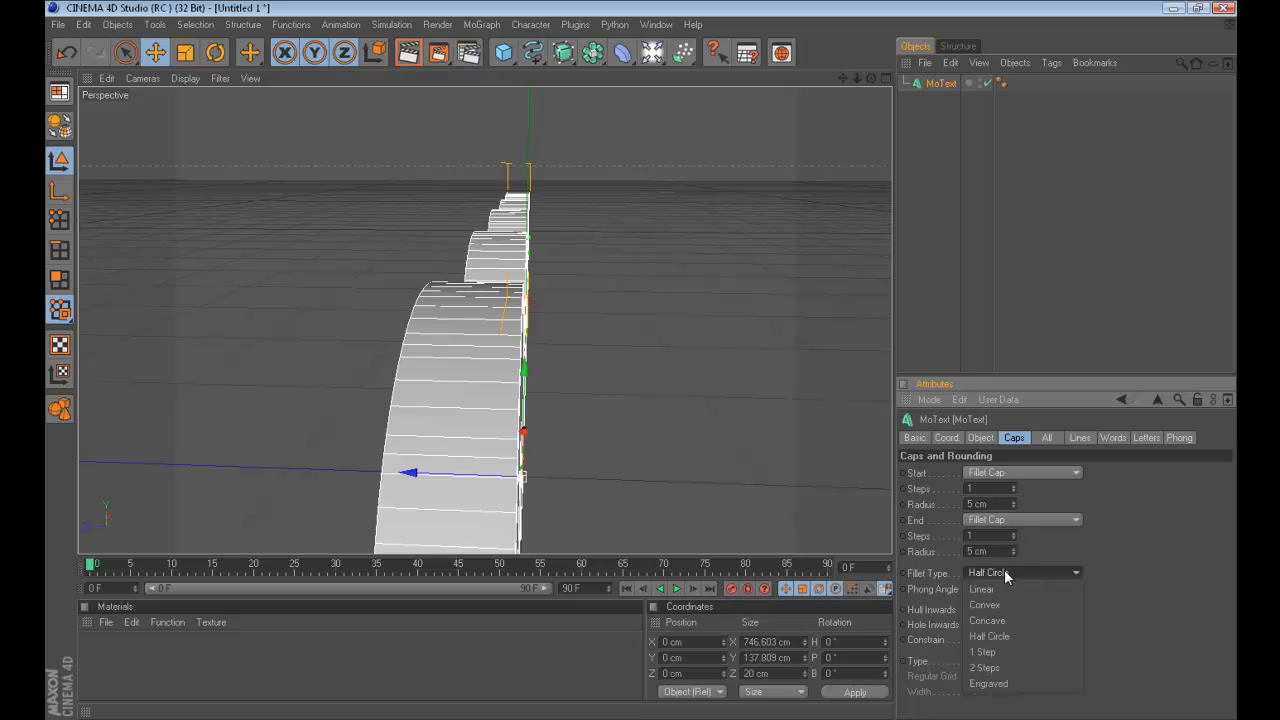
{"action": "left_click", "coordinate": [995, 646]}
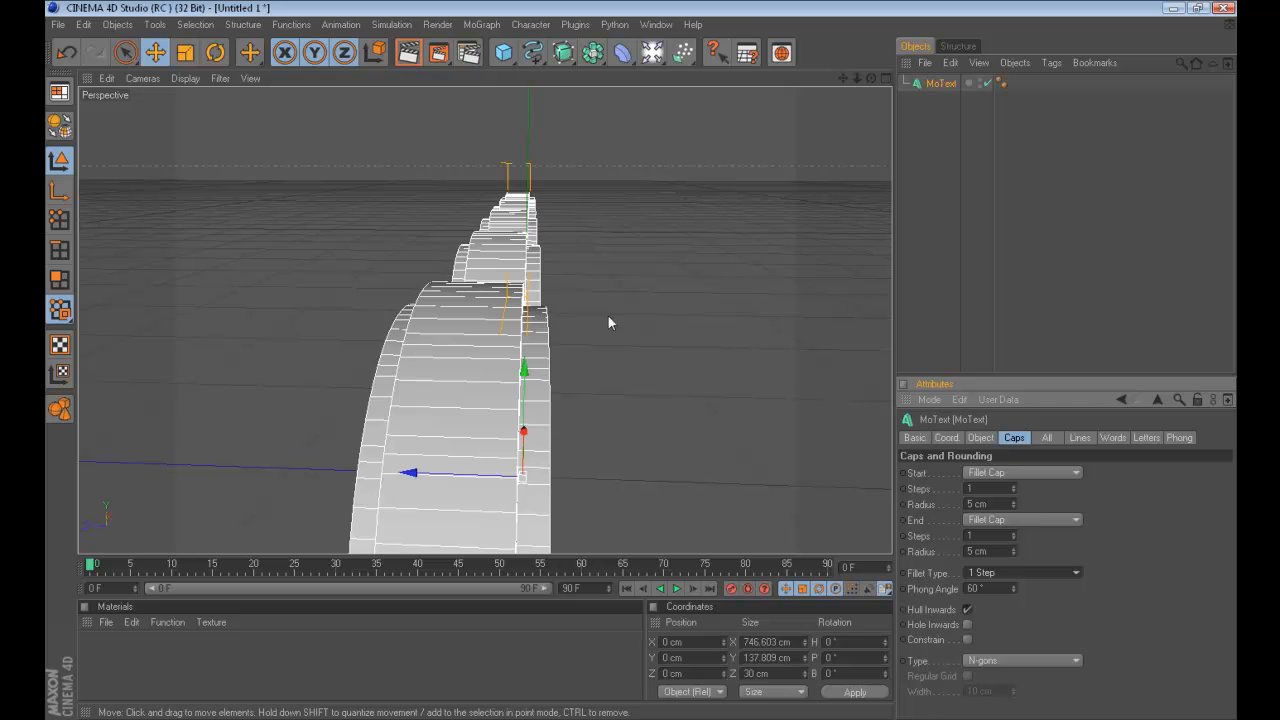
{"action": "left_click_drag", "start_coordinate": [871, 78], "coordinate": [871, 78]}
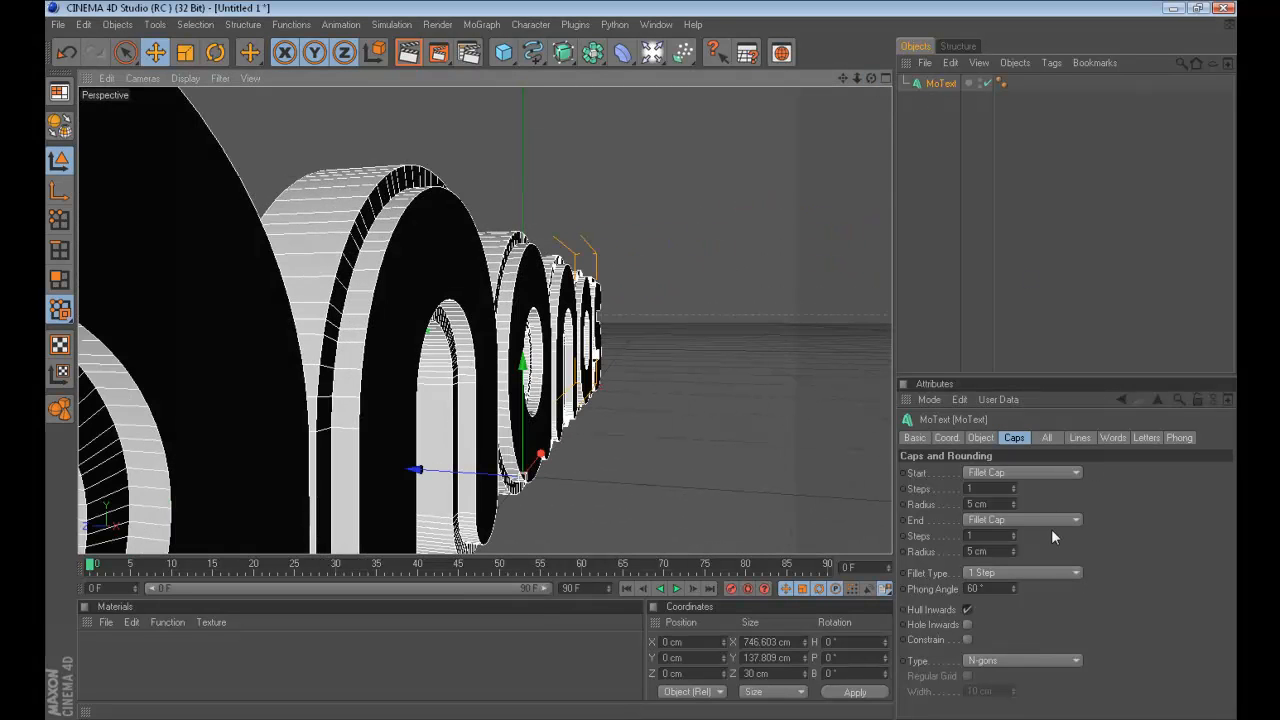
{"action": "left_click", "coordinate": [1049, 572]}
{"action": "left_click", "coordinate": [1023, 671]}
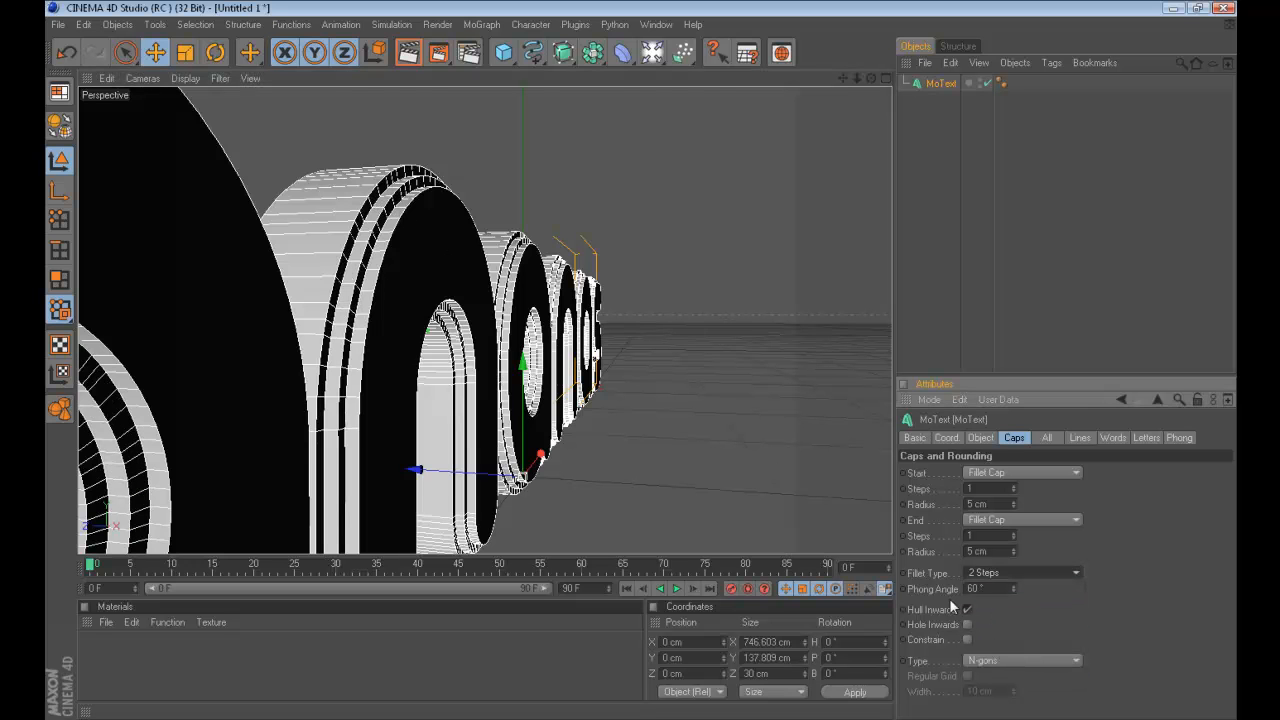
Step: Experiment with the step counts of the end and start fillets, resetting each to 1
{"action": "left_click_drag", "start_coordinate": [1013, 536], "coordinate": [850, 510]}
{"action": "type", "text": "1"}
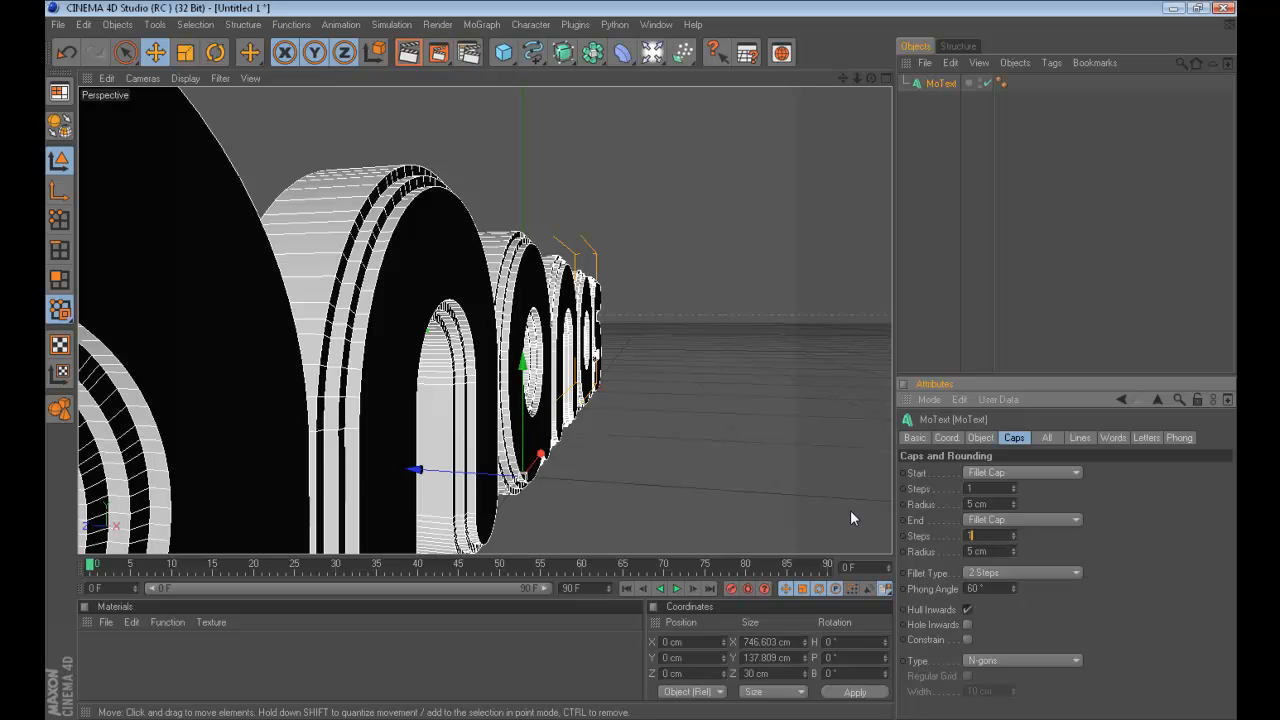
{"action": "left_click_drag", "start_coordinate": [1013, 490], "coordinate": [769, 466]}
{"action": "type", "text": "1"}
{"action": "key", "text": "Return"}
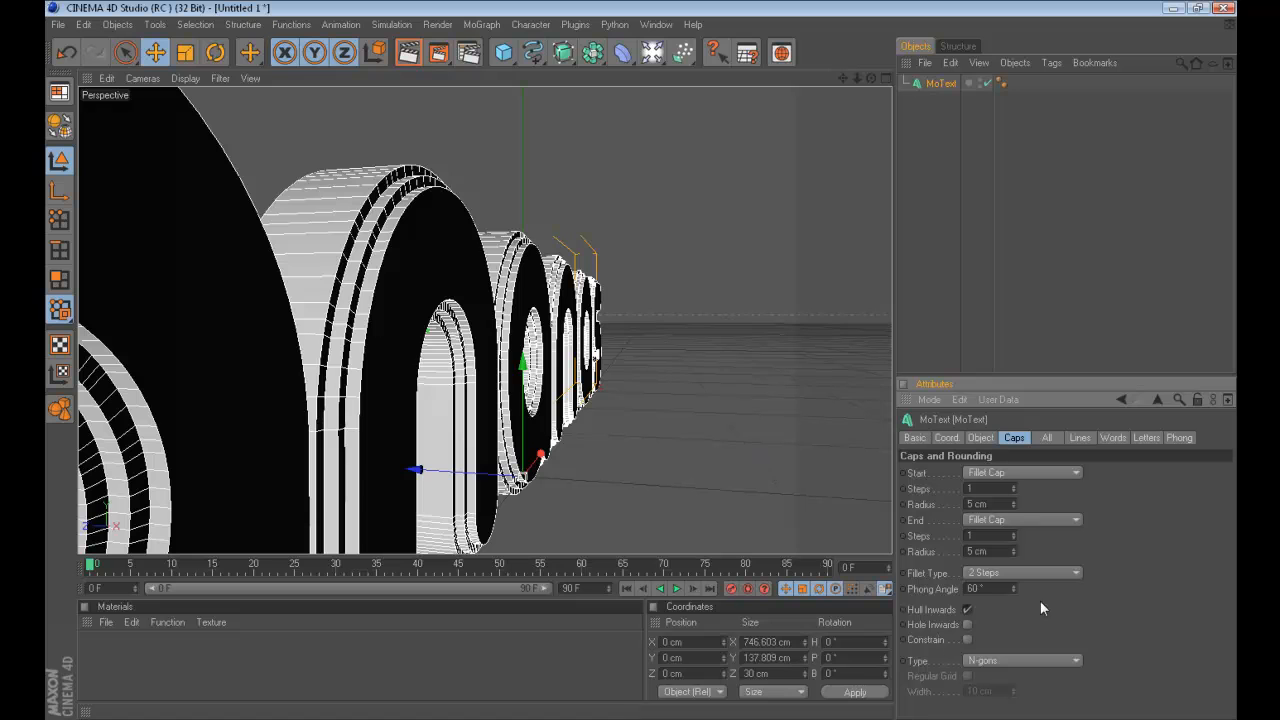
Step: Compare the Engraved, Convex and Linear fillet types on the letter edges
{"action": "left_click", "coordinate": [1017, 573]}
{"action": "left_click", "coordinate": [1021, 650]}
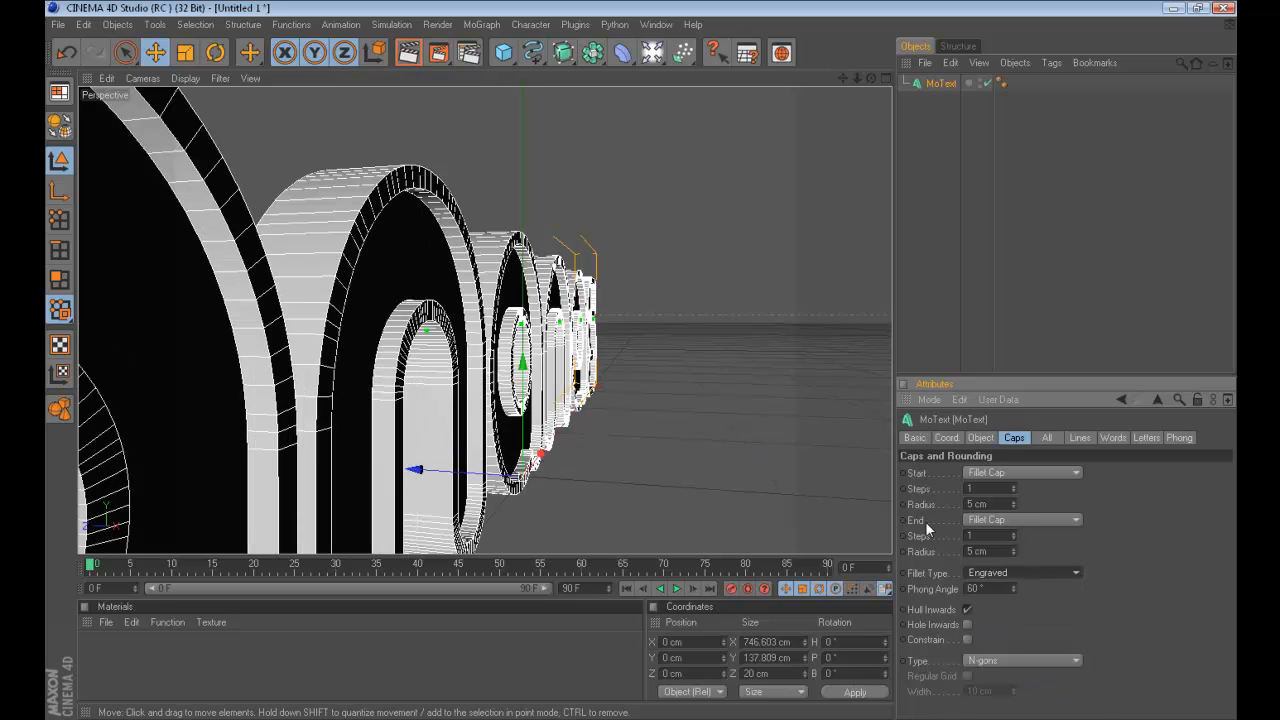
{"action": "left_click", "coordinate": [1031, 575]}
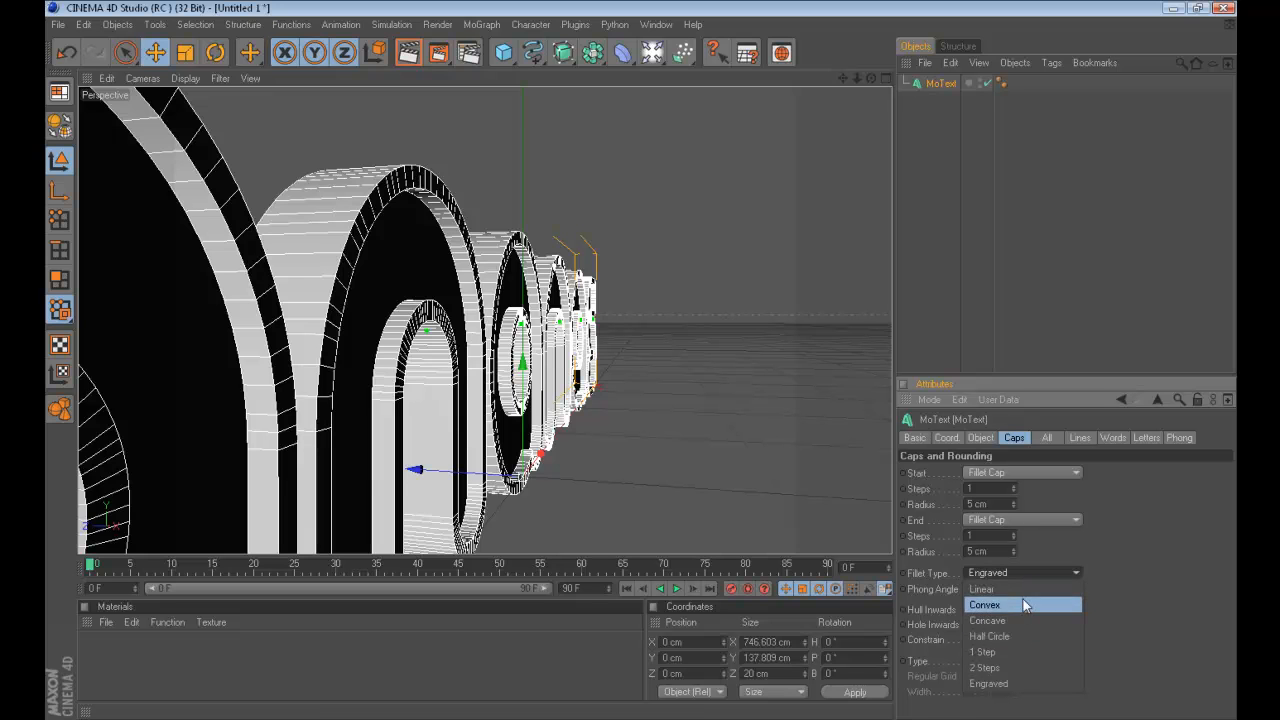
{"action": "left_click", "coordinate": [1023, 603]}
{"action": "left_click", "coordinate": [1021, 576]}
{"action": "left_click", "coordinate": [1024, 590]}
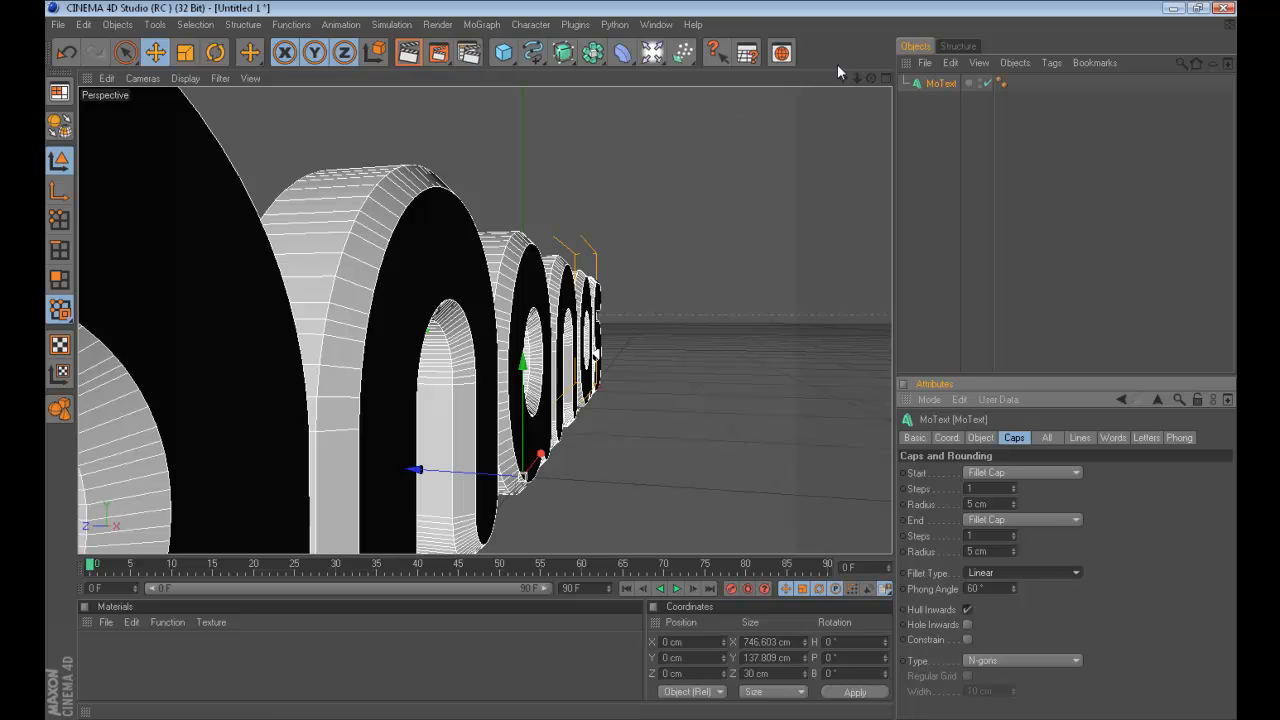
Step: Set the fillet type to Convex and check the whole word from the front
{"action": "left_click", "coordinate": [1049, 574]}
{"action": "left_click", "coordinate": [1025, 603]}
{"action": "left_click_drag", "start_coordinate": [873, 79], "coordinate": [800, 84]}
{"action": "scroll", "coordinate": [494, 366], "scroll_direction": "down", "scroll_amount": 6}
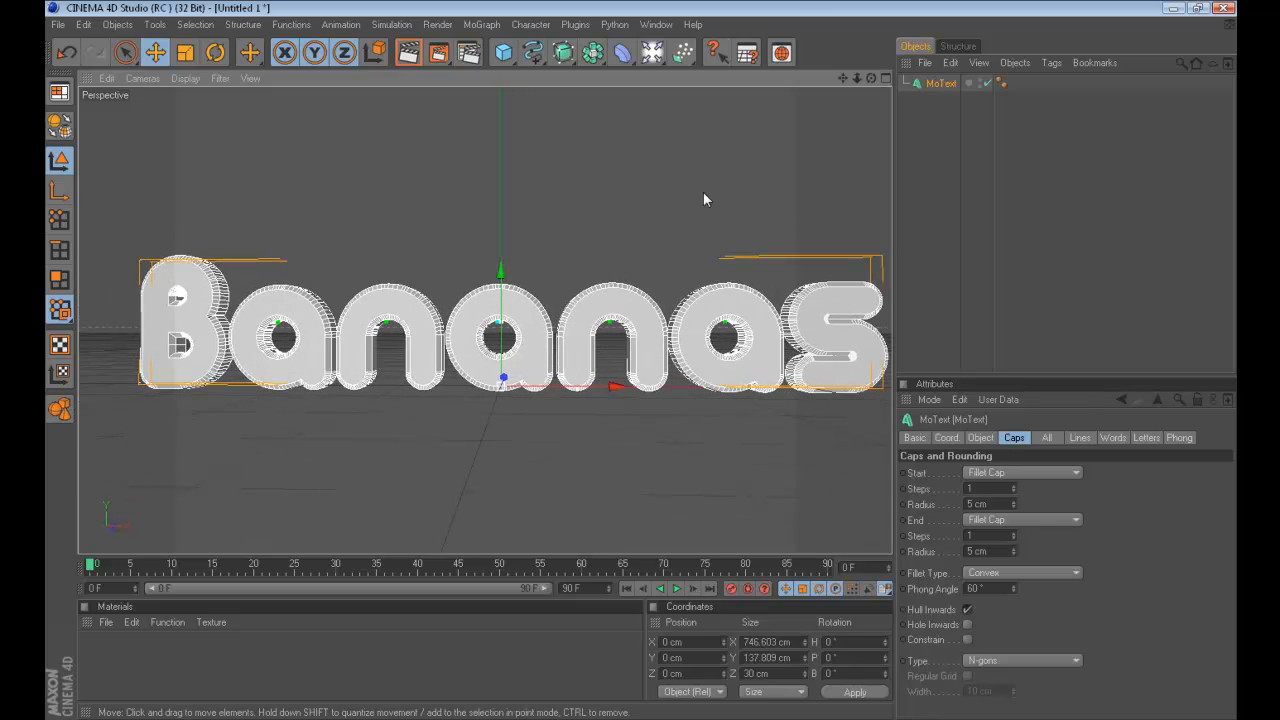
{"action": "mouse_move", "coordinate": [870, 78]}
{"action": "left_mouse_down"}
{"action": "mouse_move", "coordinate": [825, 81]}
{"action": "mouse_move", "coordinate": [872, 82]}
{"action": "left_mouse_up"}
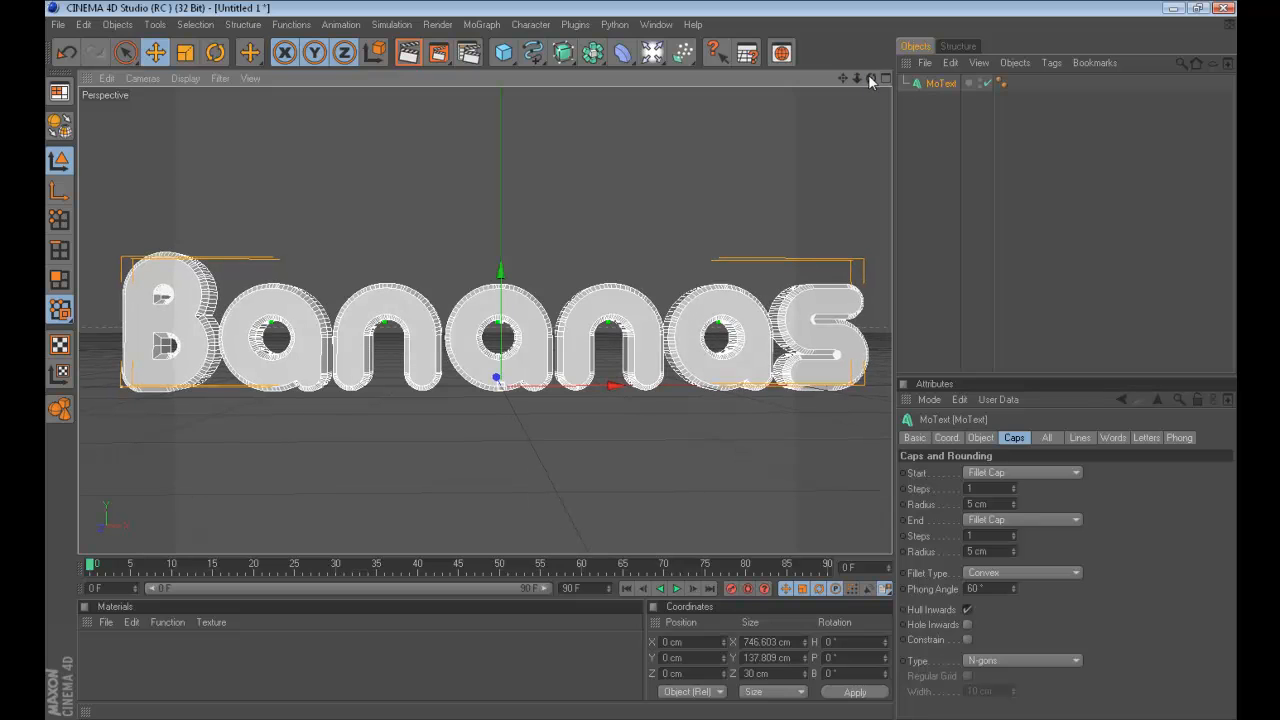
Step: Try Hull Inwards off and inspect the letter holes up close, restore it, and toggle Hole Inwards for comparison
{"action": "left_click", "coordinate": [966, 610]}
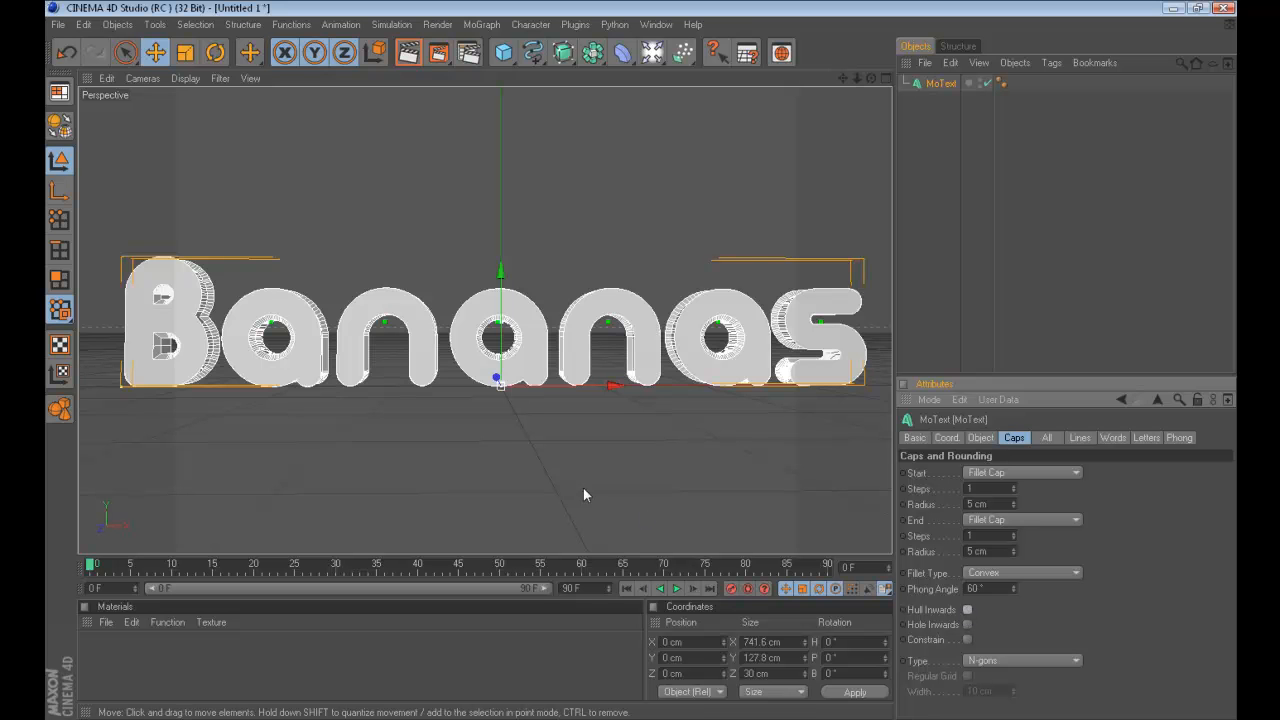
{"action": "scroll", "coordinate": [497, 439], "scroll_direction": "up", "scroll_amount": 7}
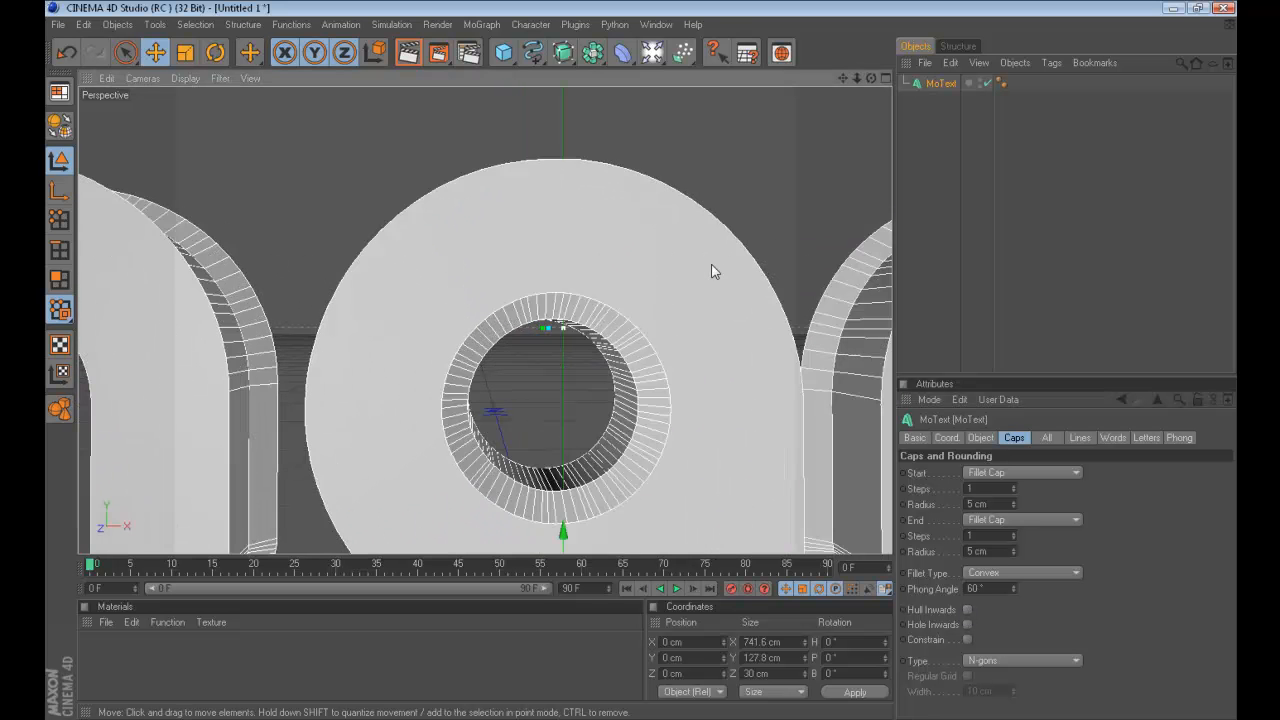
{"action": "left_click_drag", "start_coordinate": [870, 78], "coordinate": [560, 310]}
{"action": "scroll", "coordinate": [659, 467], "scroll_direction": "down", "scroll_amount": 5}
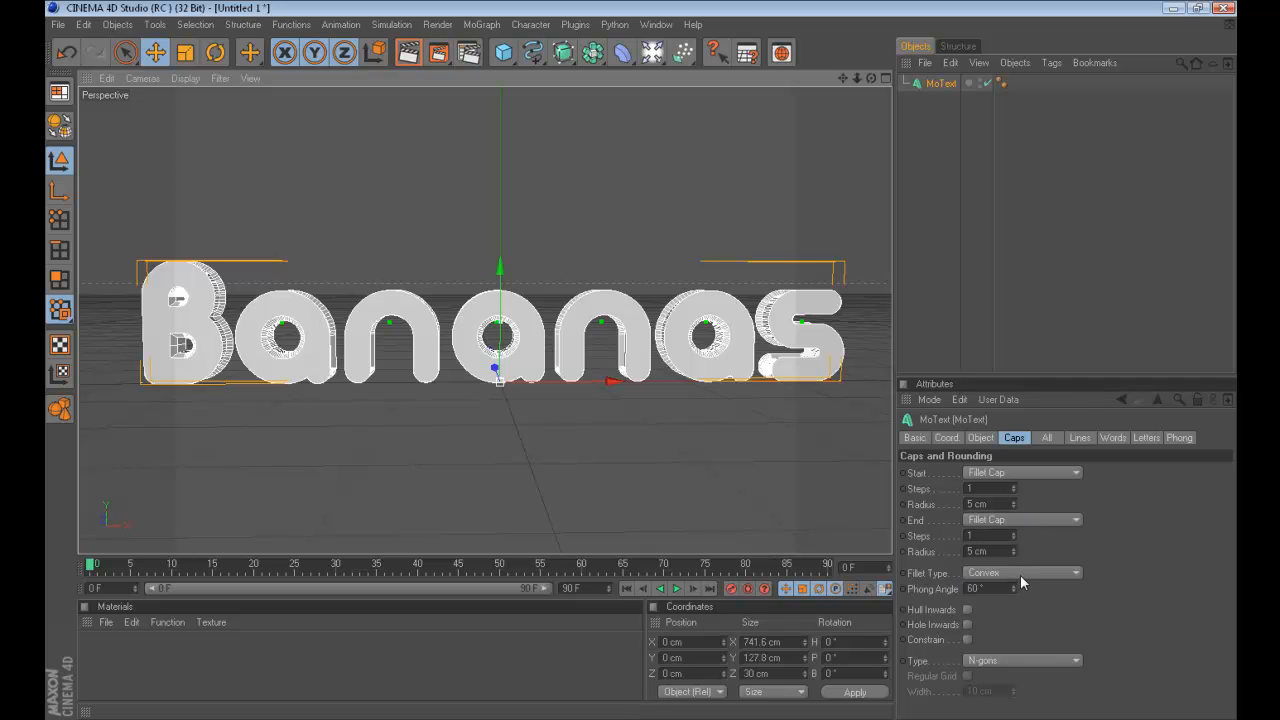
{"action": "left_click", "coordinate": [965, 608]}
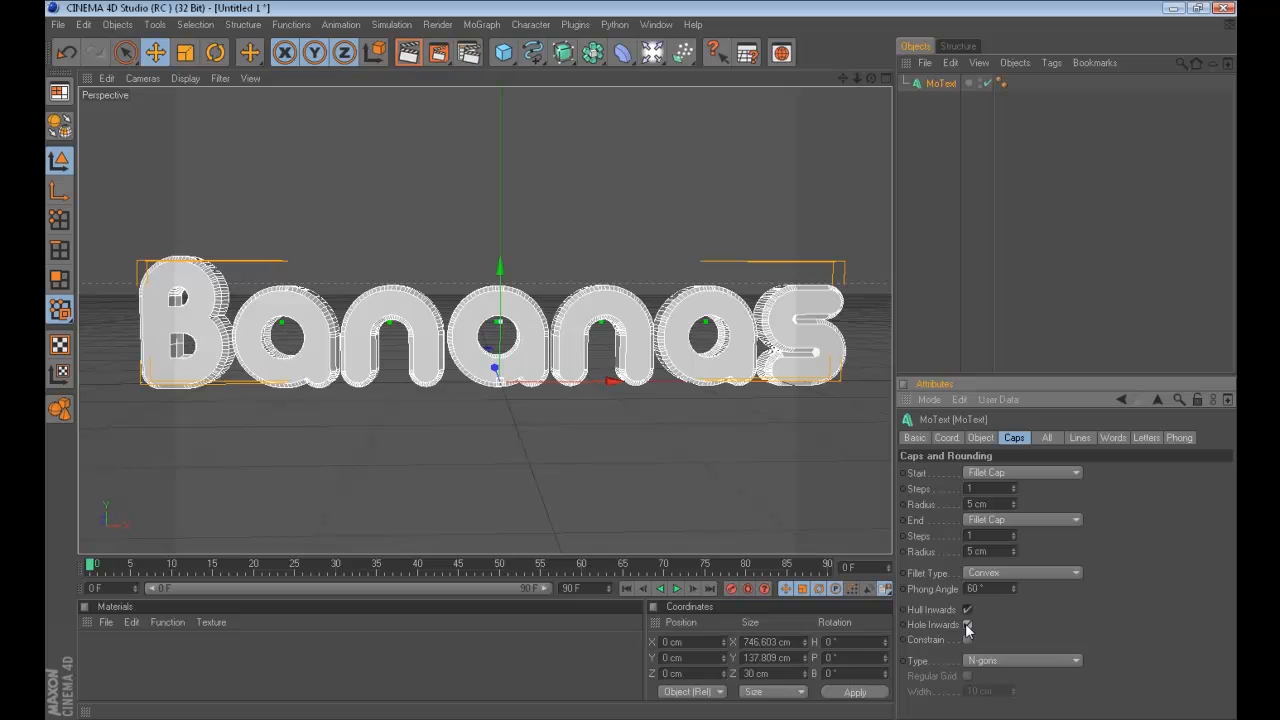
{"action": "left_click", "coordinate": [967, 624]}
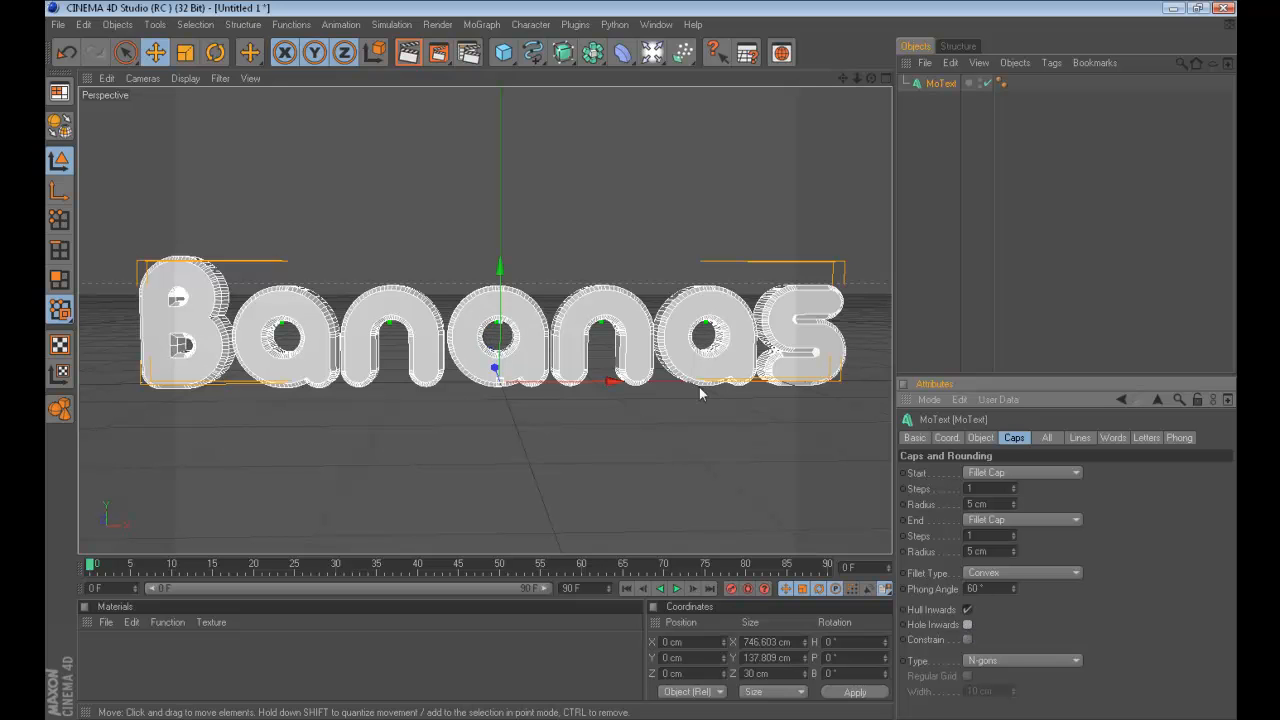
{"action": "left_click", "coordinate": [967, 625]}
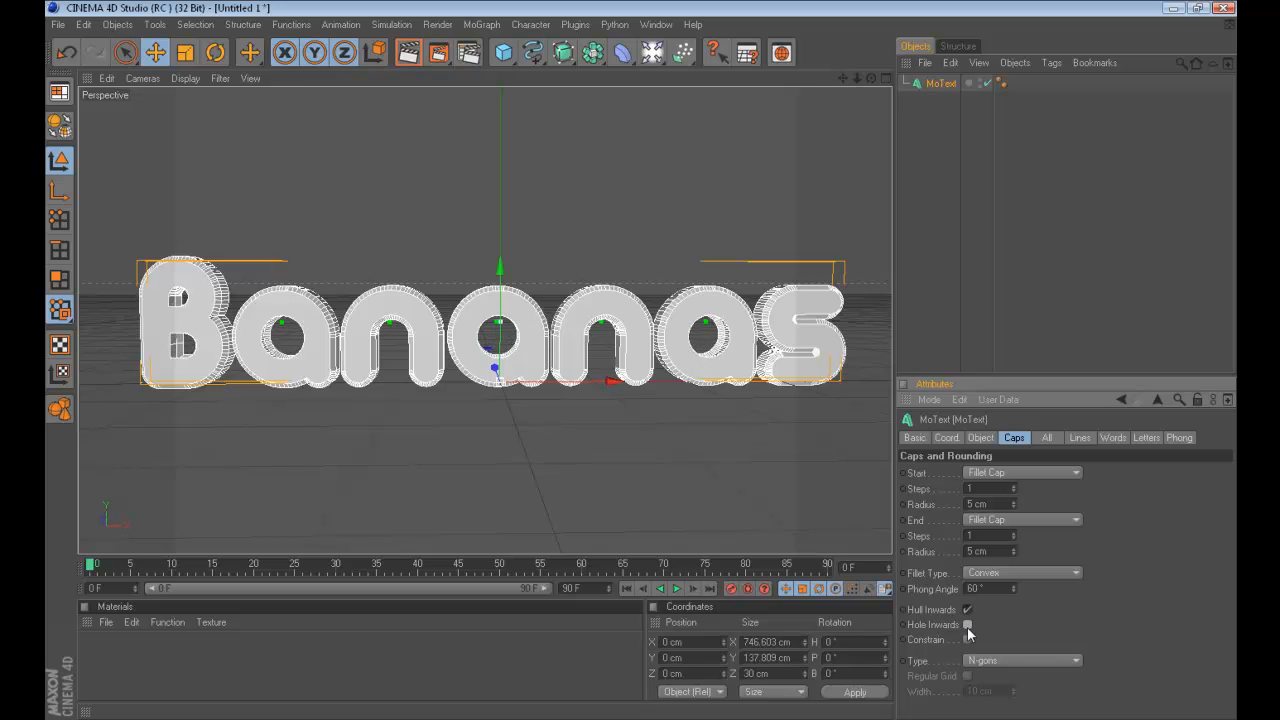
Step: Compare the text with the Constrain option on and off, also toggling Hull Inwards, and leave Constrain disabled
{"action": "left_click", "coordinate": [967, 639]}
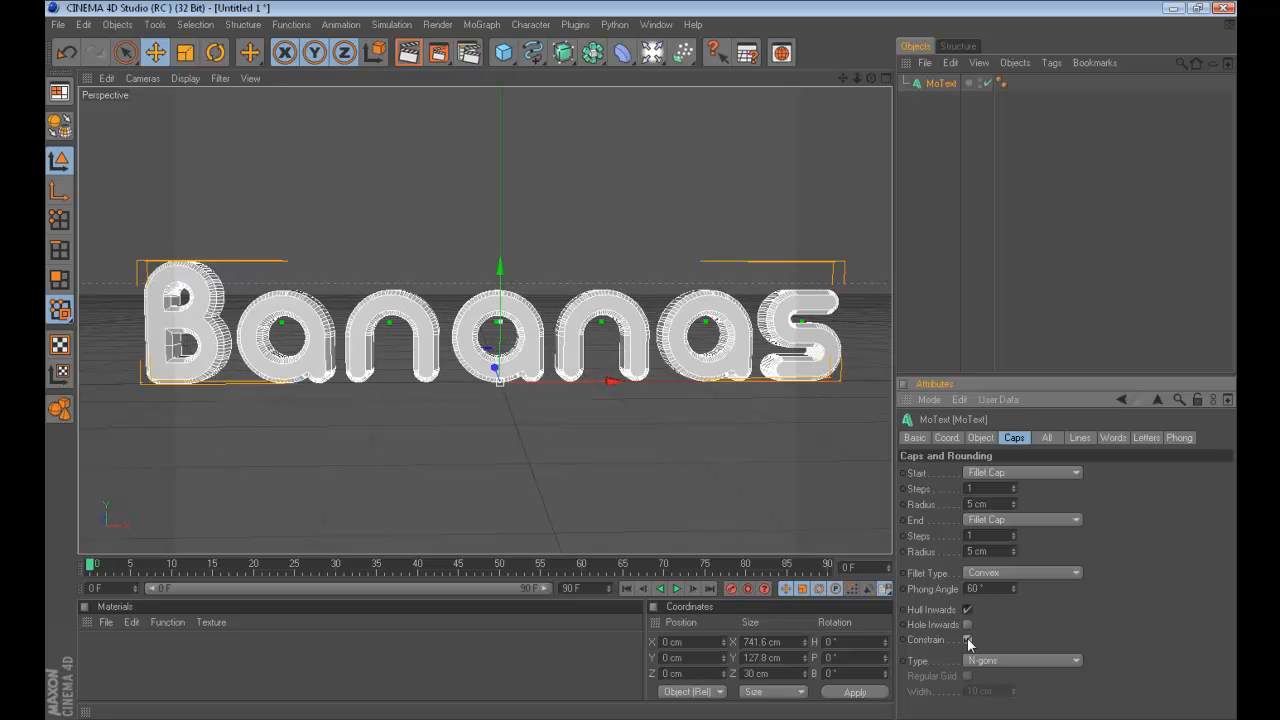
{"action": "left_click", "coordinate": [965, 610]}
{"action": "left_click", "coordinate": [965, 610]}
{"action": "left_click", "coordinate": [967, 640]}
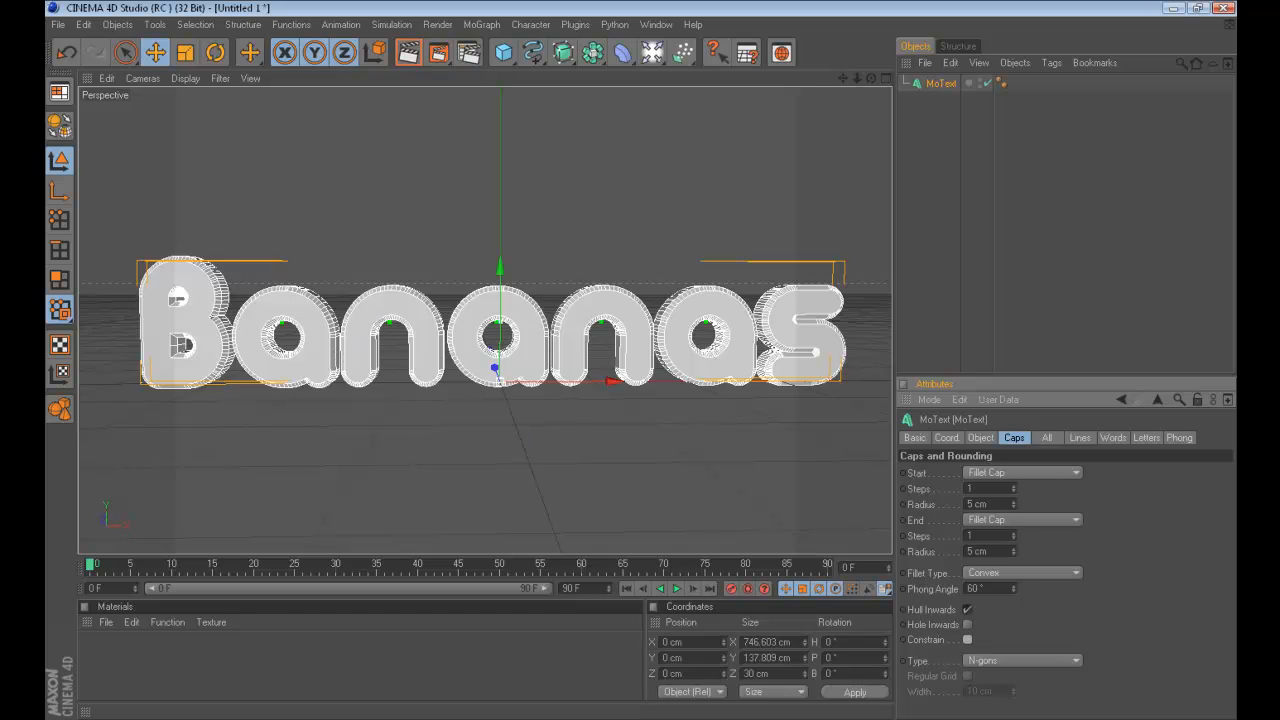
{"action": "left_click", "coordinate": [1199, 616]}
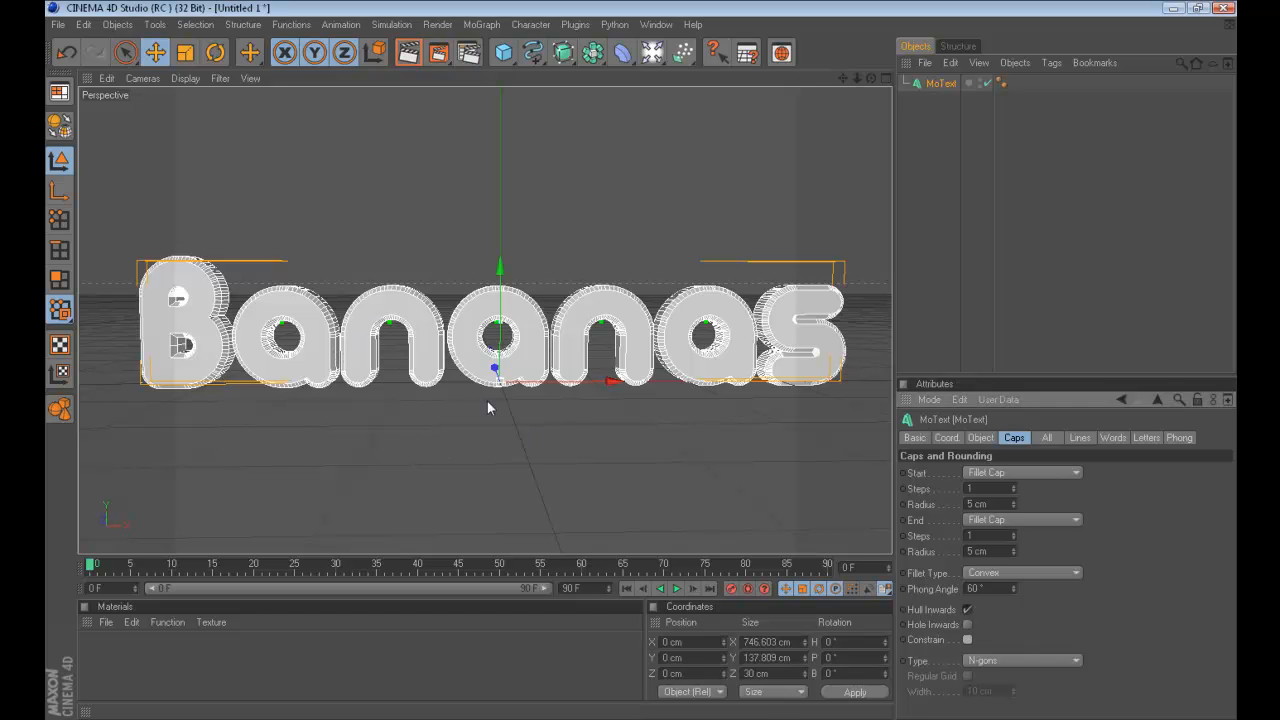
{"action": "left_click", "coordinate": [968, 639]}
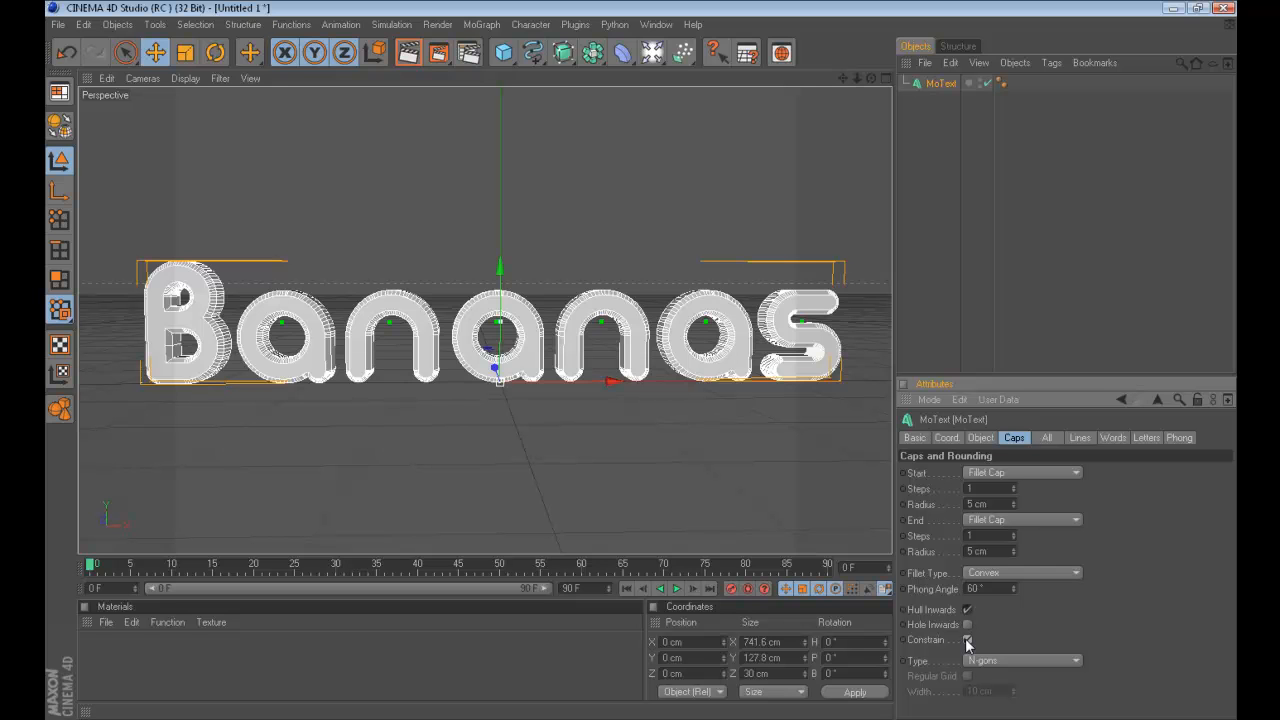
{"action": "left_click", "coordinate": [967, 640]}
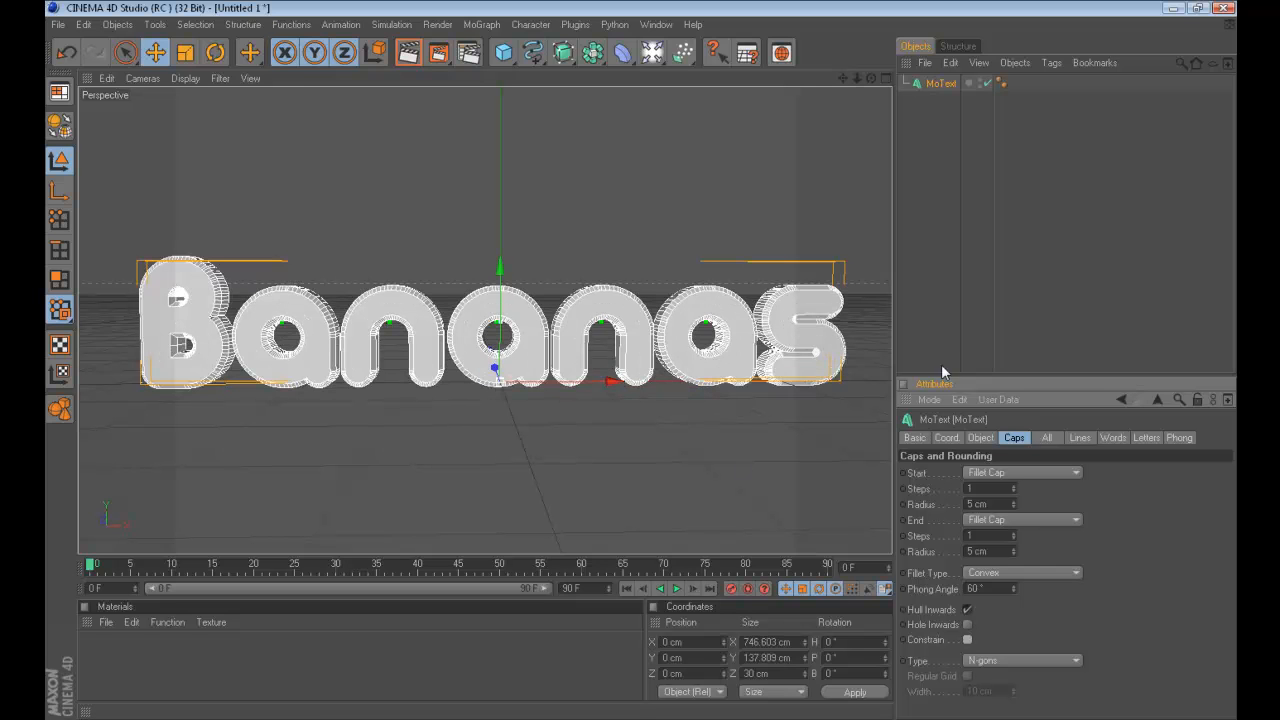
Step: Deselect the text, create a new material and set its colour to light pink (R 255, G 211, B 218)
{"action": "left_click", "coordinate": [940, 321]}
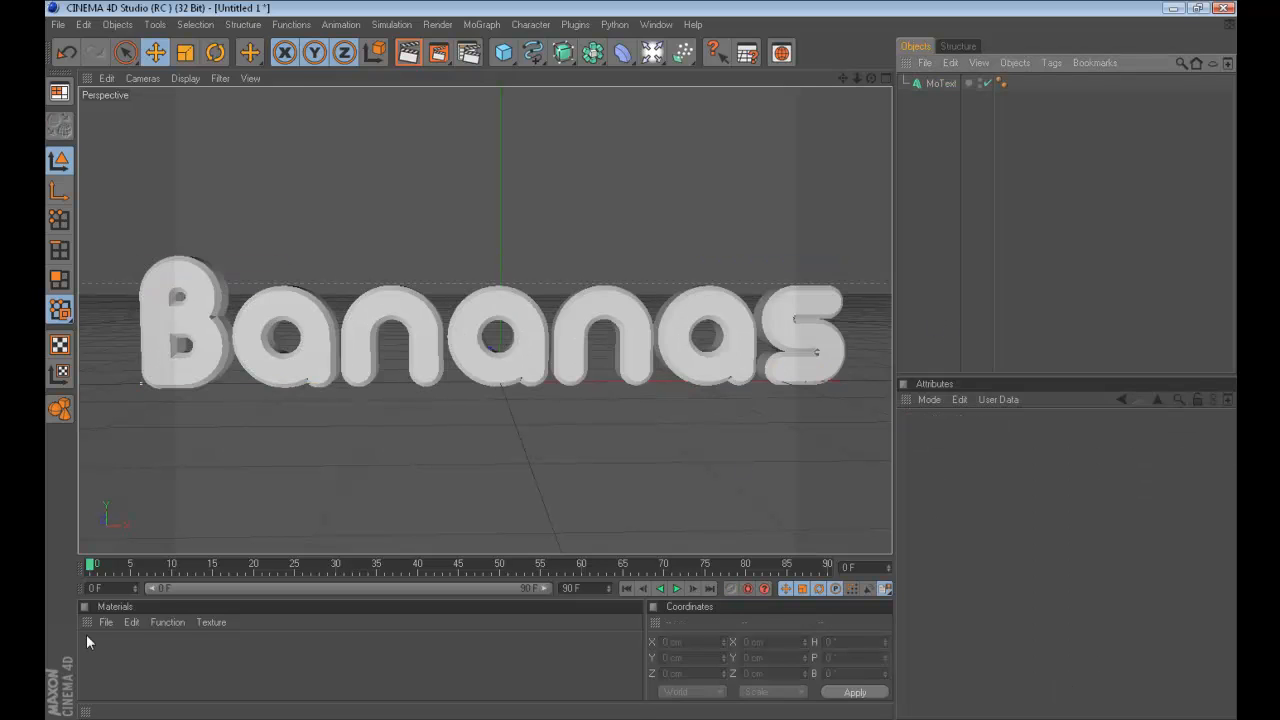
{"action": "double_click", "coordinate": [289, 656]}
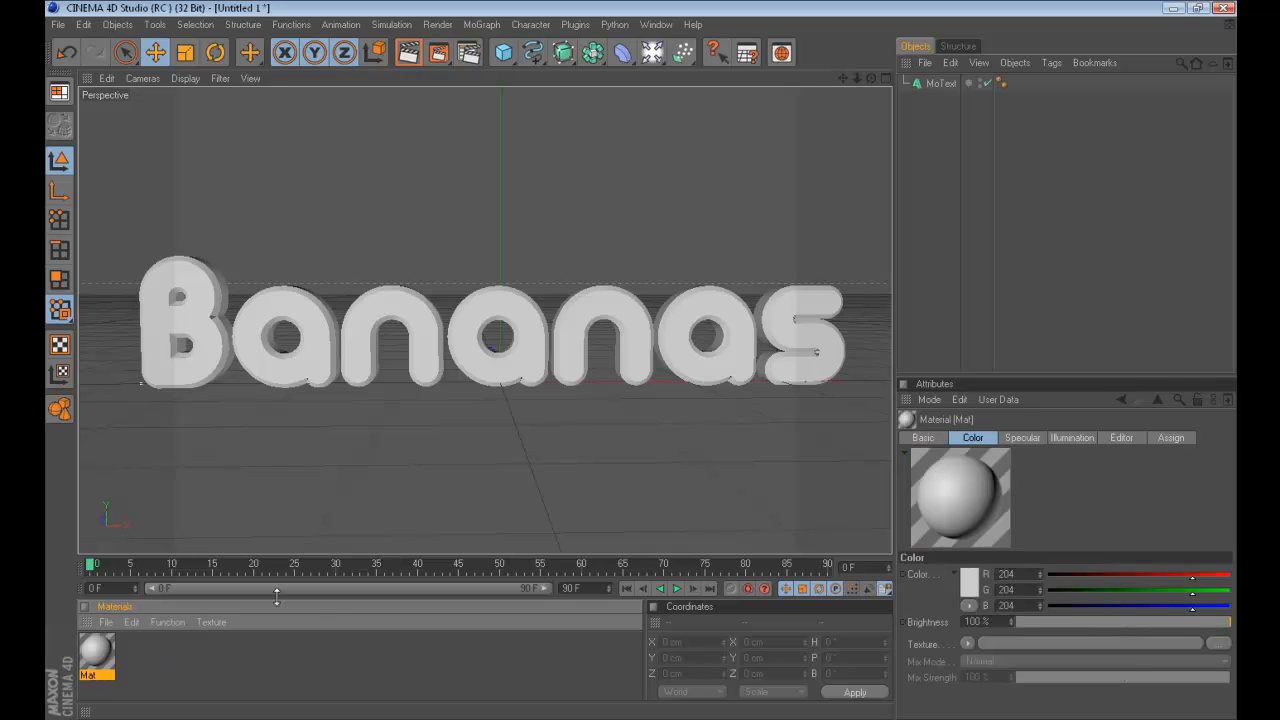
{"action": "double_click", "coordinate": [93, 651]}
{"action": "left_click", "coordinate": [482, 178]}
{"action": "left_click_drag", "start_coordinate": [469, 177], "coordinate": [563, 89]}
{"action": "left_click_drag", "start_coordinate": [576, 178], "coordinate": [589, 199]}
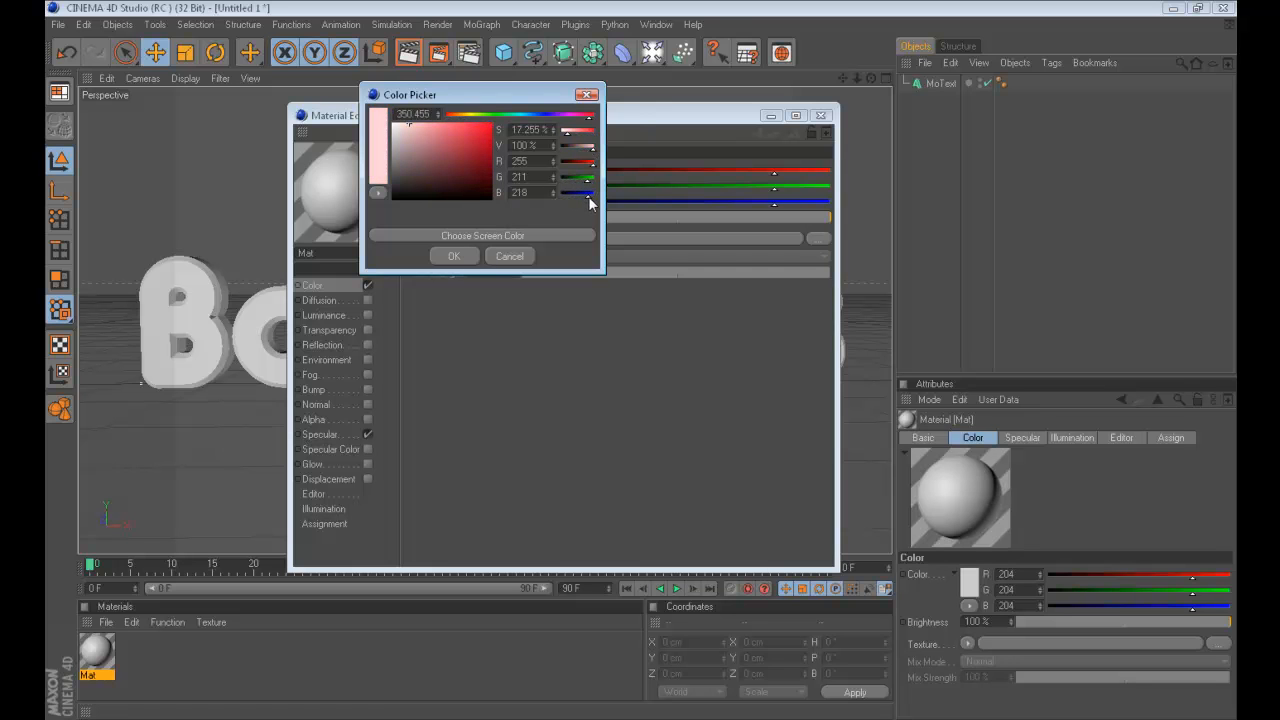
{"action": "left_click", "coordinate": [455, 256]}
Step: Change the material's colour to pale cream (R 255, G 249, B 211) and close its editor
{"action": "left_click", "coordinate": [478, 185]}
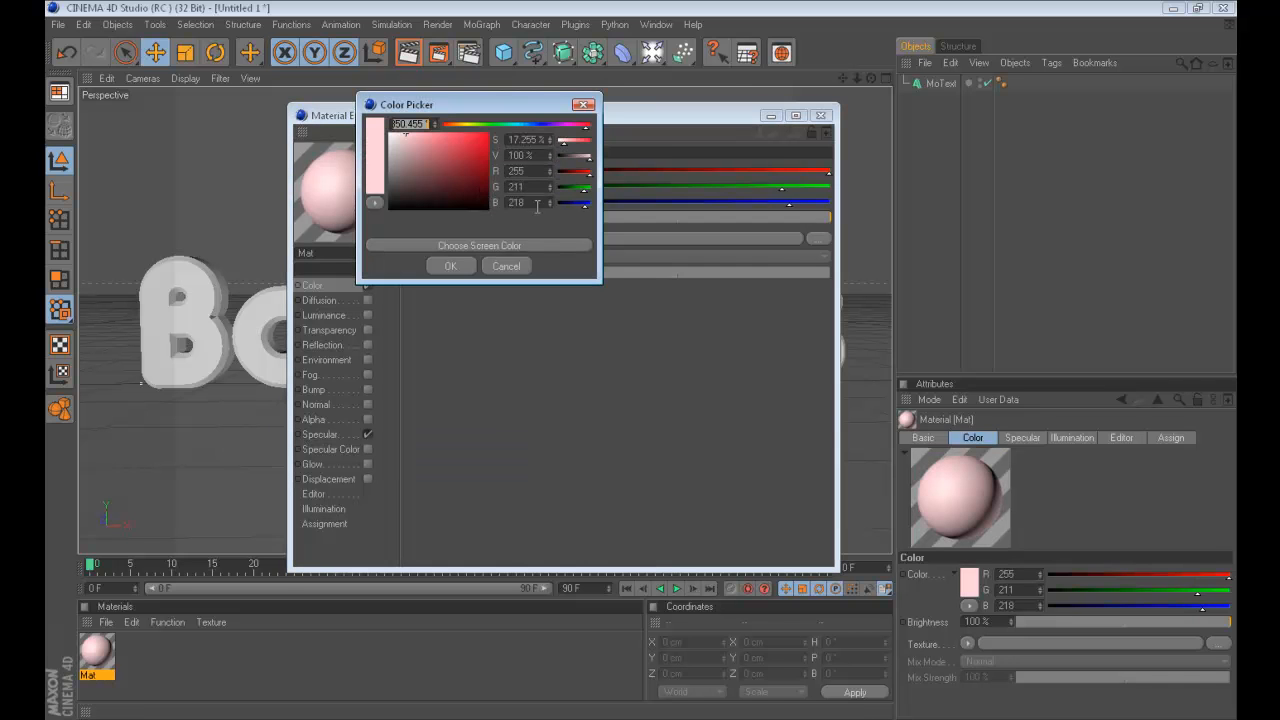
{"action": "mouse_move", "coordinate": [478, 128]}
{"action": "left_mouse_down"}
{"action": "mouse_move", "coordinate": [455, 128]}
{"action": "mouse_move", "coordinate": [466, 134]}
{"action": "left_mouse_up"}
{"action": "left_click", "coordinate": [442, 264]}
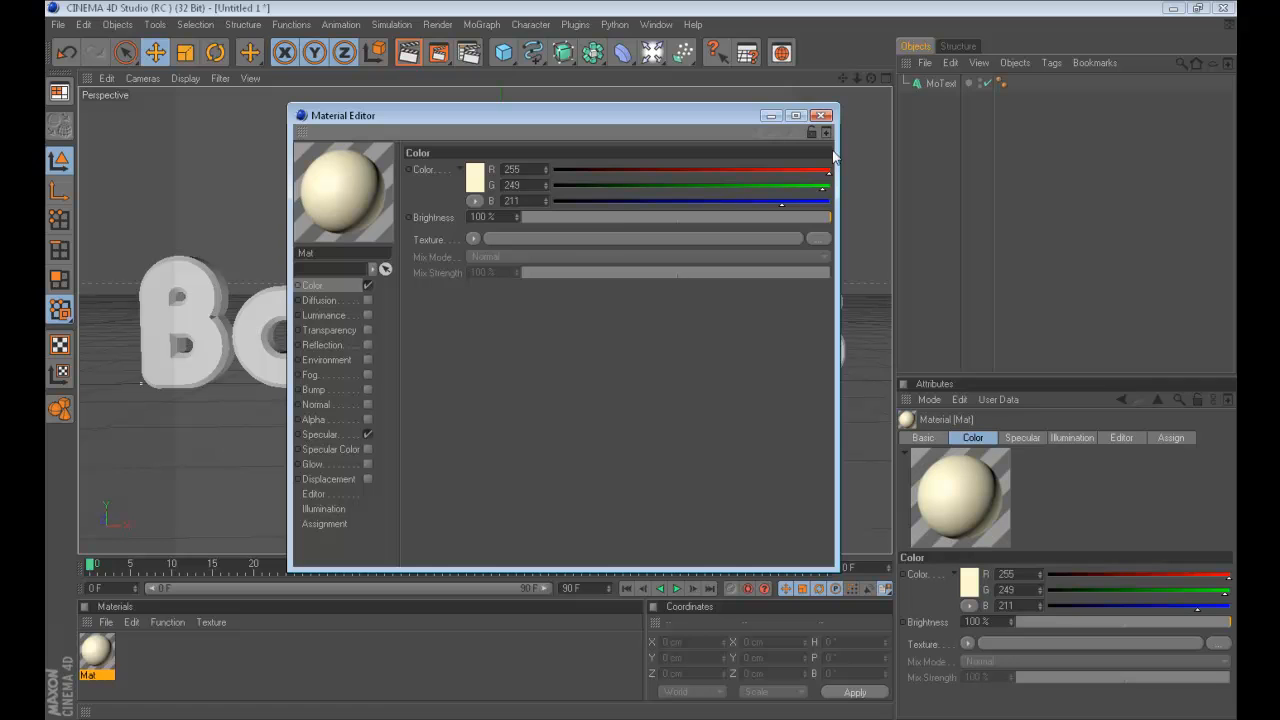
{"action": "left_click", "coordinate": [820, 115]}
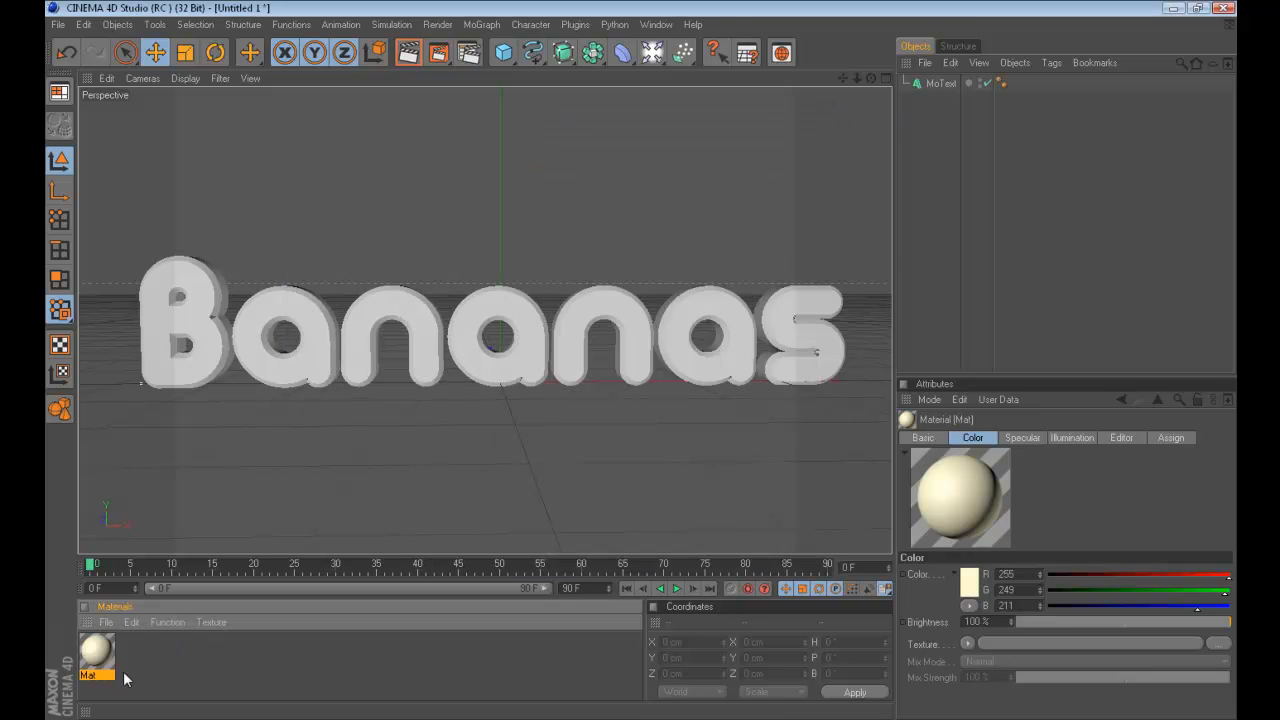
Step: Create a second default material and delete the cream-coloured one
{"action": "left_click", "coordinate": [151, 650]}
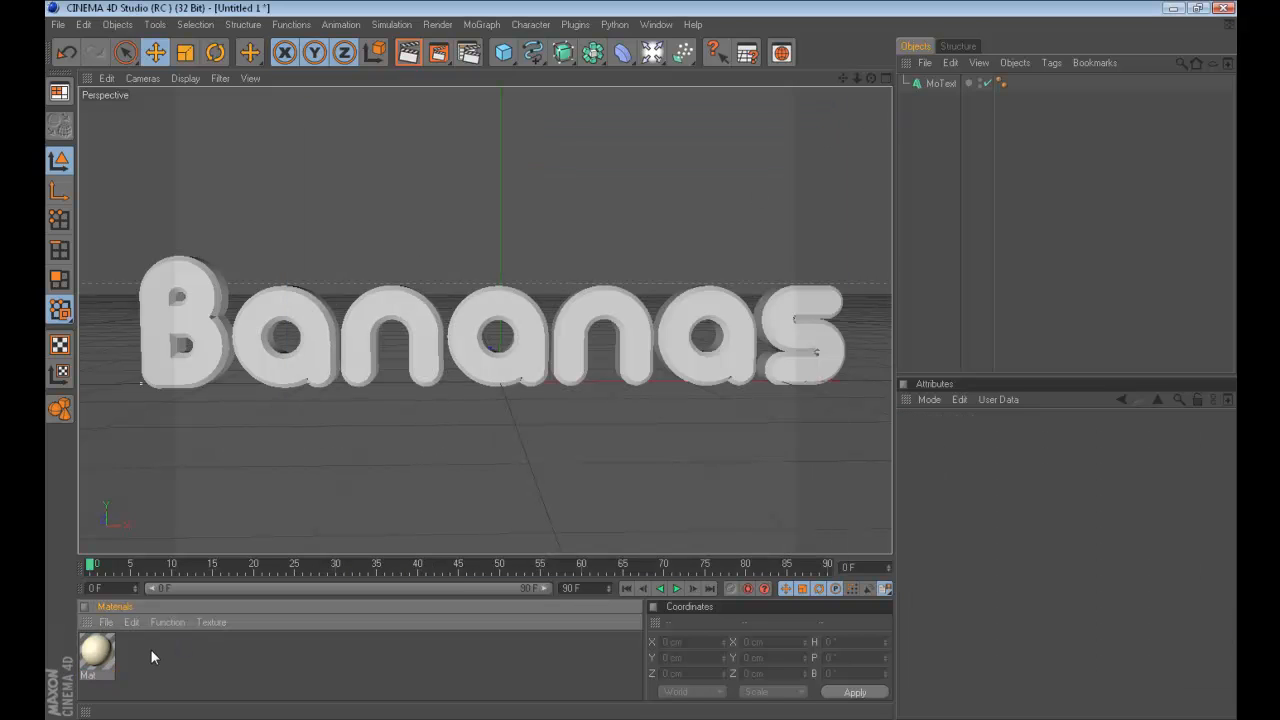
{"action": "double_click", "coordinate": [151, 650]}
{"action": "left_click", "coordinate": [127, 652]}
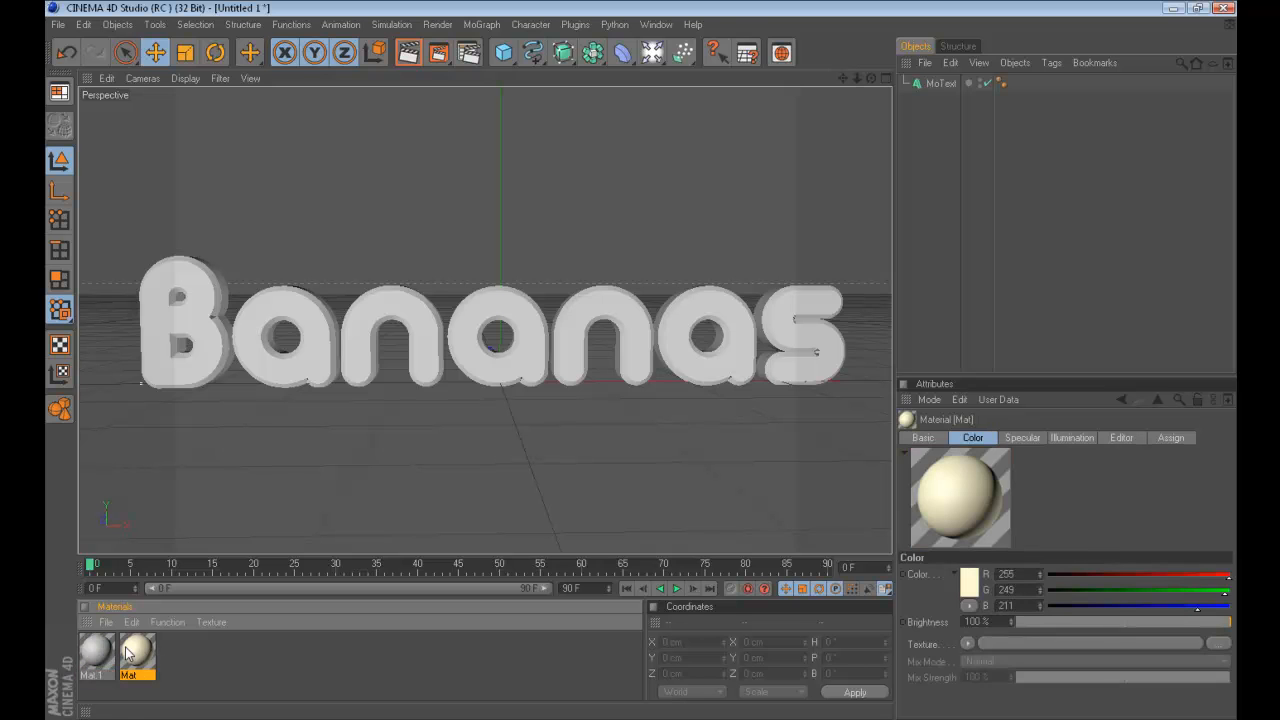
{"action": "key", "text": "Delete"}
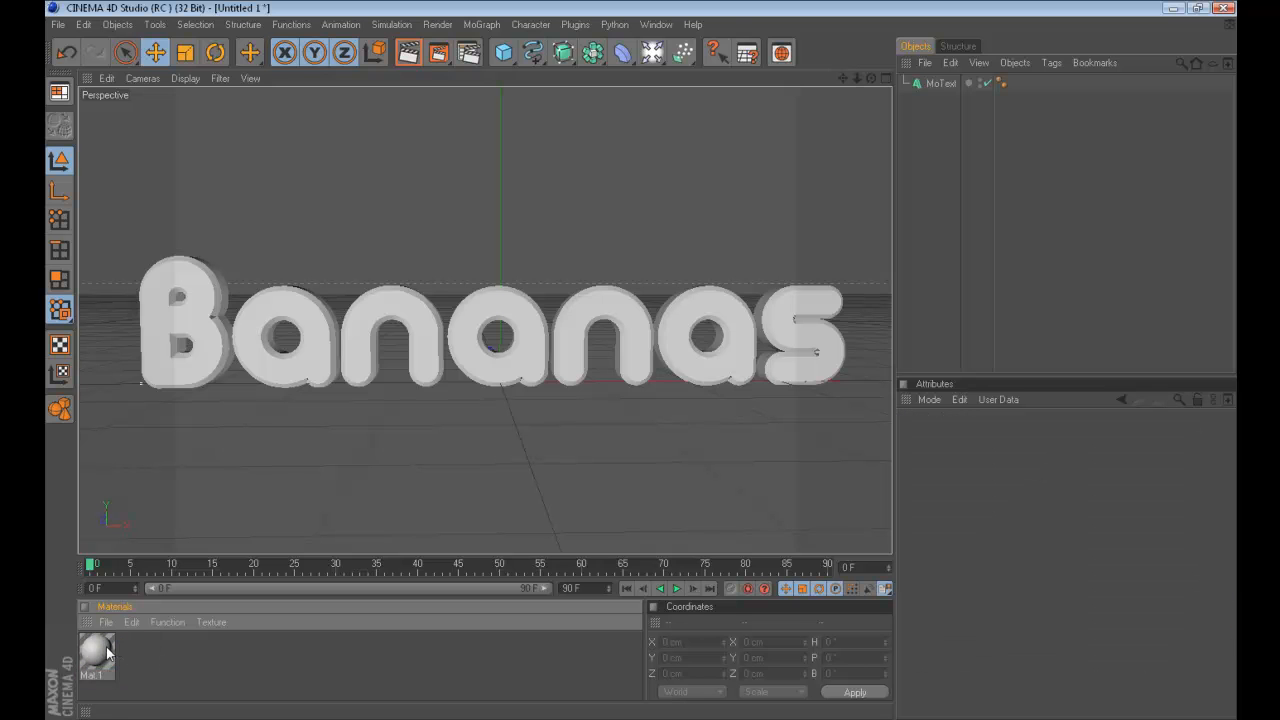
Step: Set the remaining material's colour to pale cream (R 255, G 246, B 204) and close its editor
{"action": "double_click", "coordinate": [106, 646]}
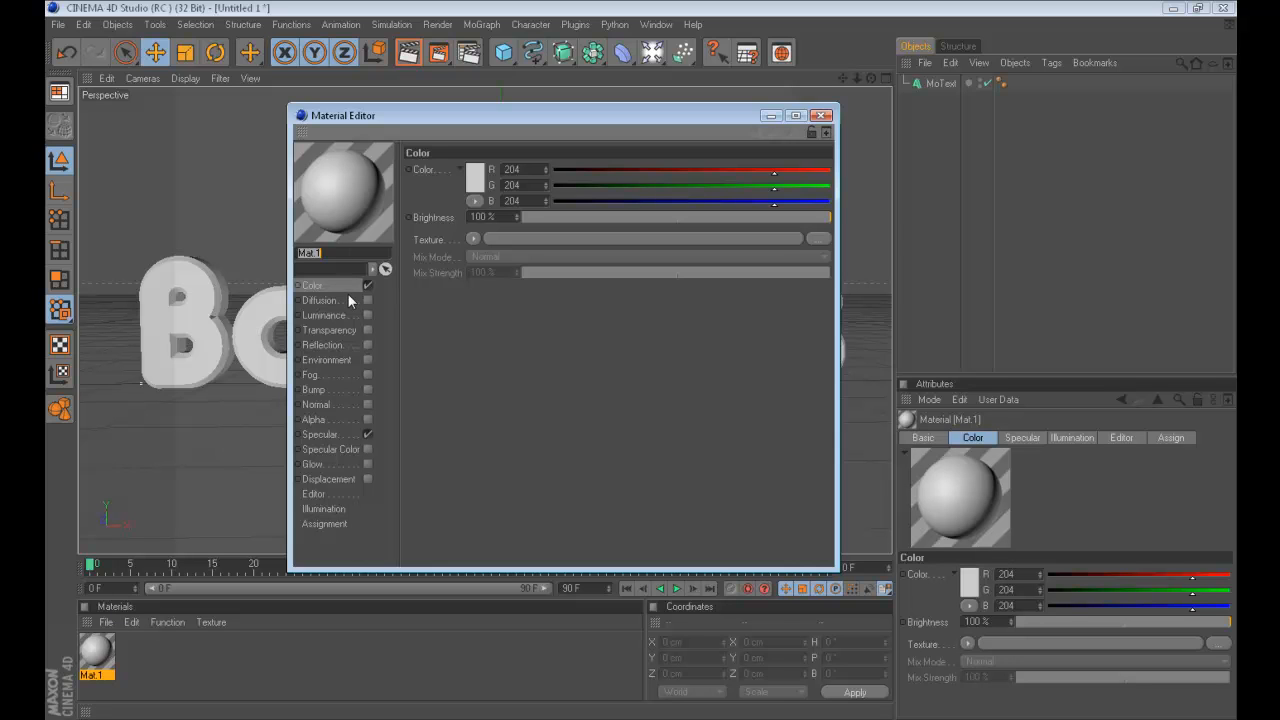
{"action": "left_click", "coordinate": [477, 178]}
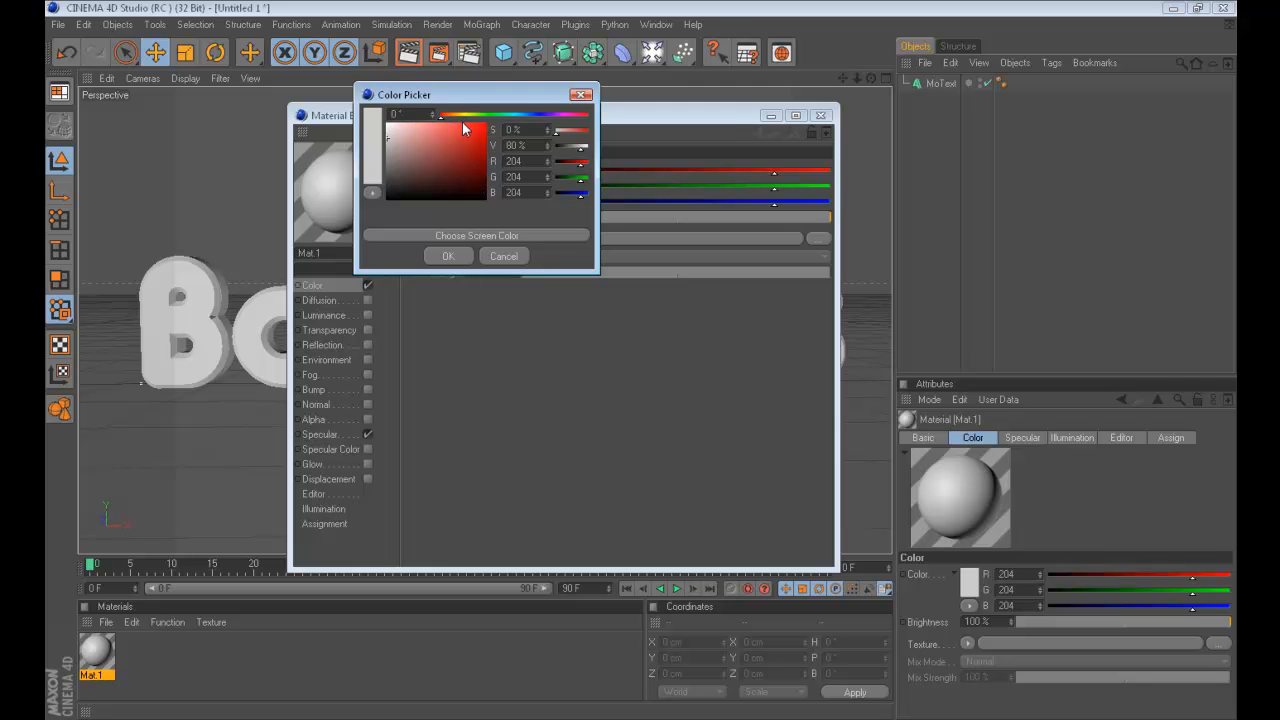
{"action": "left_click", "coordinate": [461, 116]}
{"action": "left_click_drag", "start_coordinate": [409, 135], "coordinate": [406, 113]}
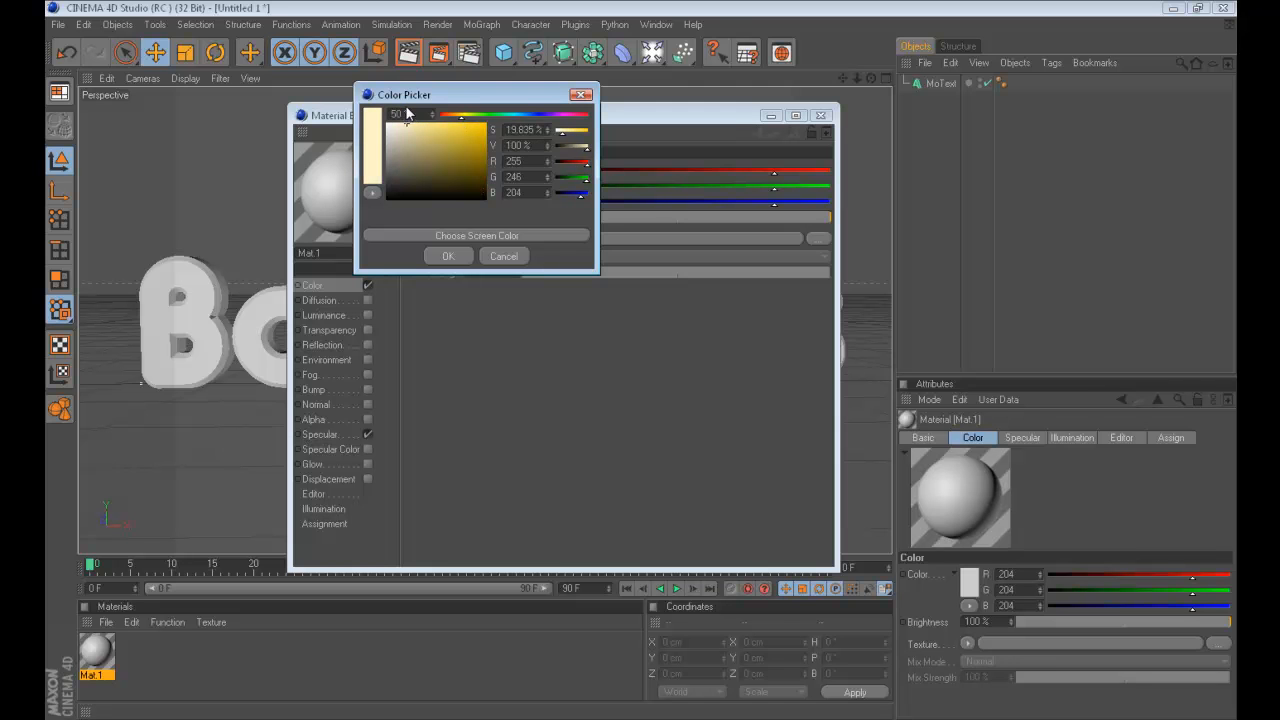
{"action": "left_click", "coordinate": [448, 256]}
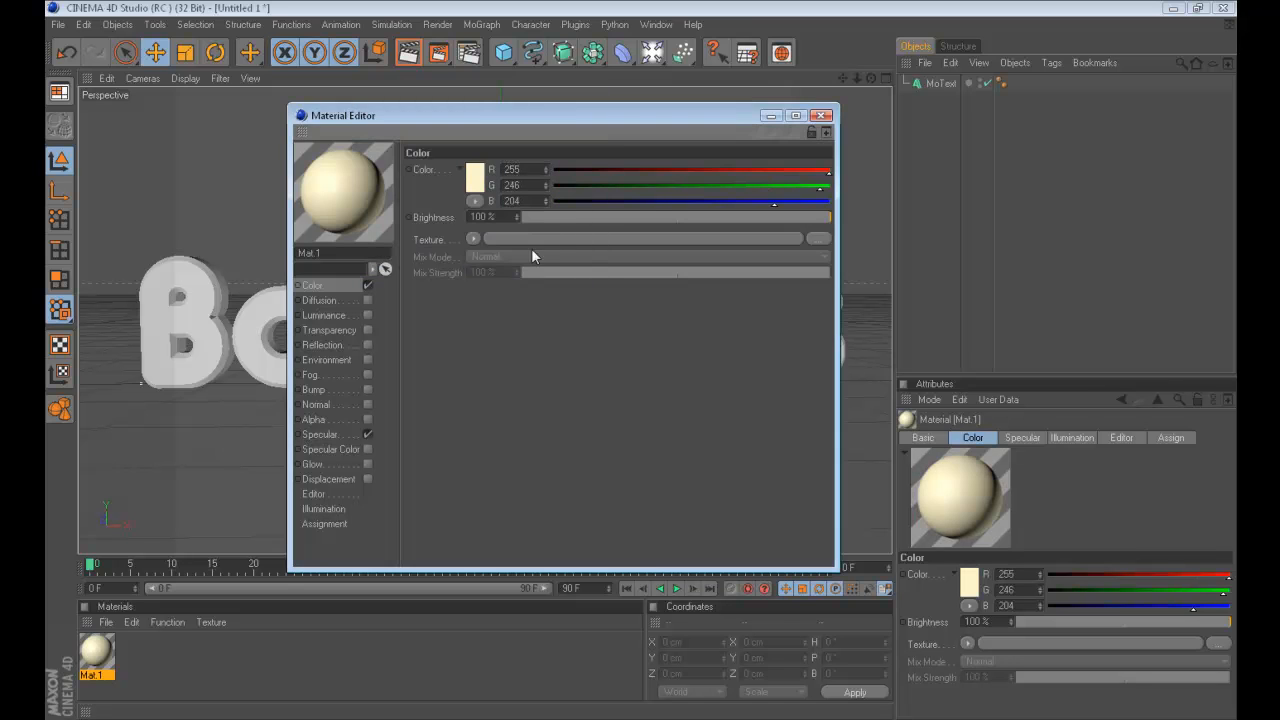
{"action": "left_click", "coordinate": [820, 116]}
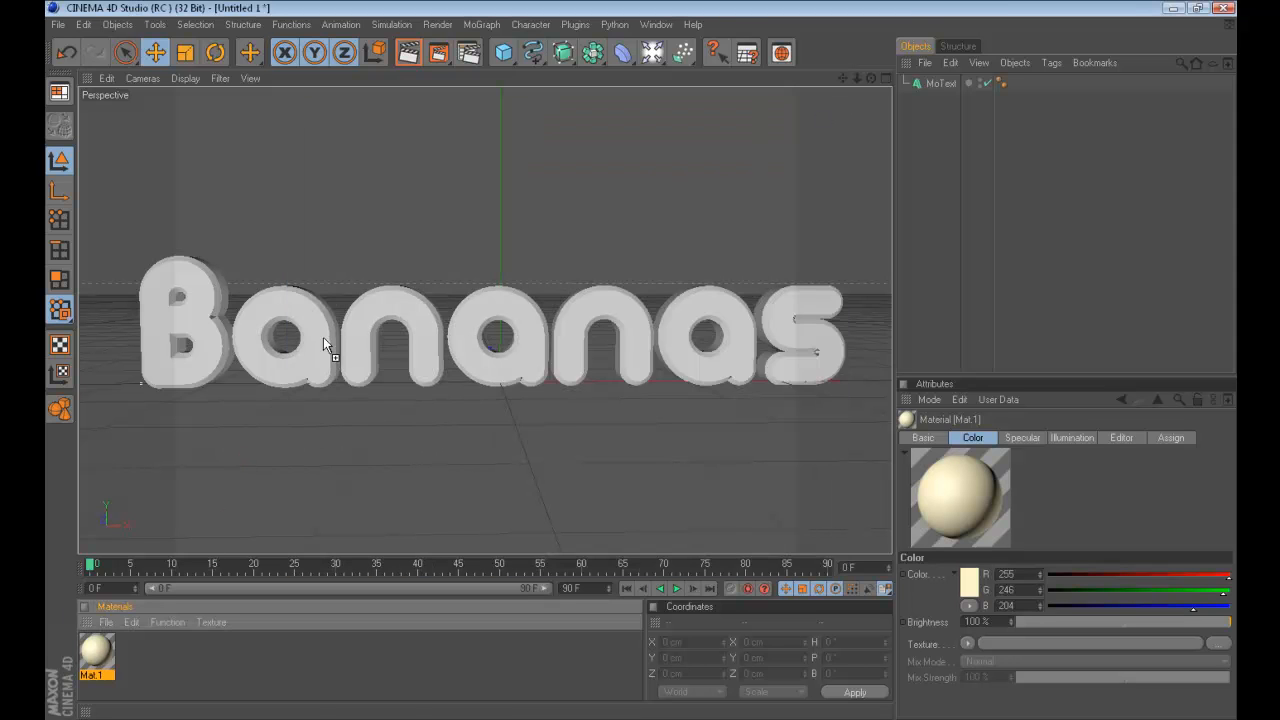
Step: Apply the cream material to the Bananas text, remove the texture tag and reapply the material through the MoText object entry
{"action": "left_click_drag", "start_coordinate": [323, 337], "coordinate": [323, 338]}
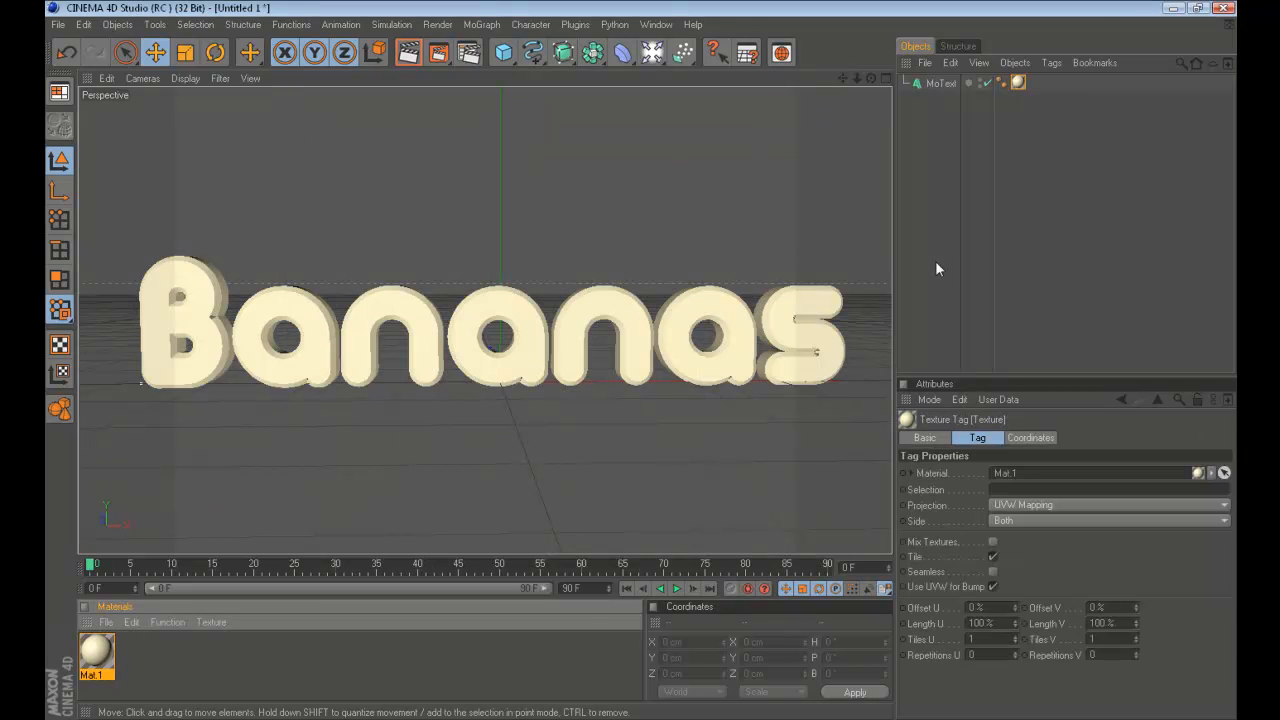
{"action": "key", "text": "Delete"}
{"action": "left_click_drag", "start_coordinate": [105, 648], "coordinate": [936, 86]}
{"action": "left_click", "coordinate": [516, 163]}
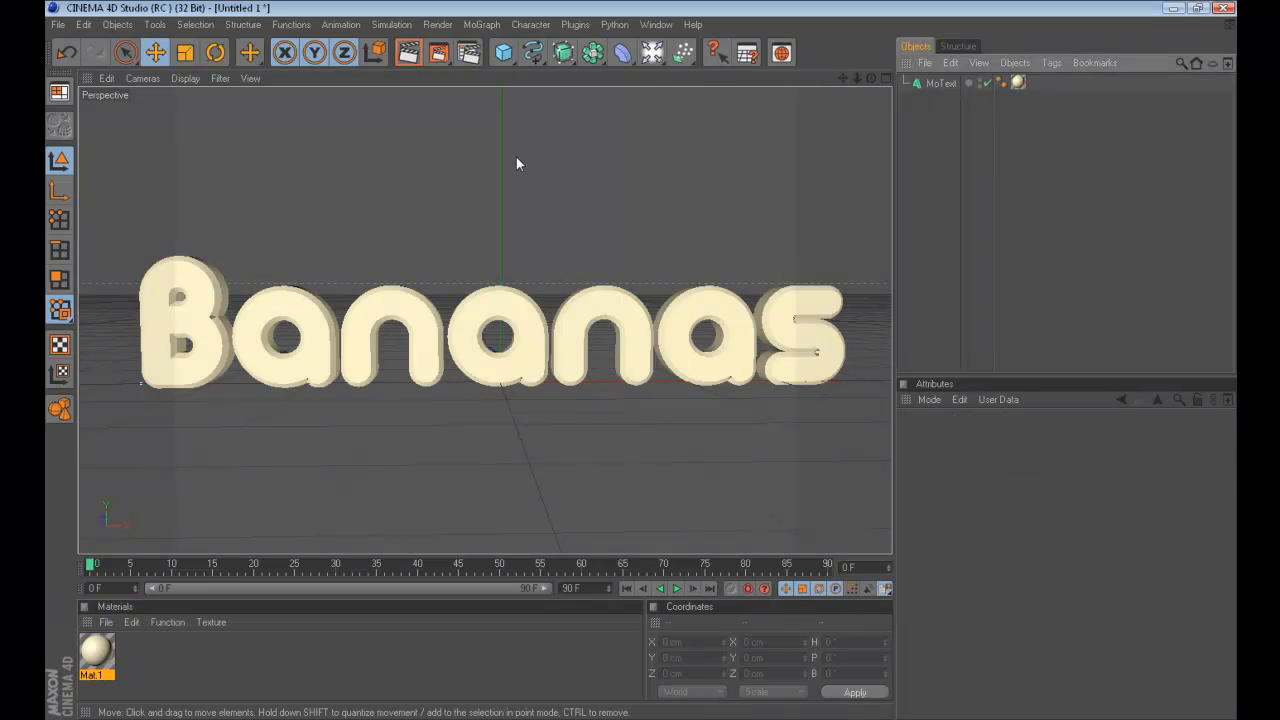
Step: Preview-render the cream-coloured text in the viewport, and render it again from a slightly rotated view
{"action": "left_click", "coordinate": [409, 53]}
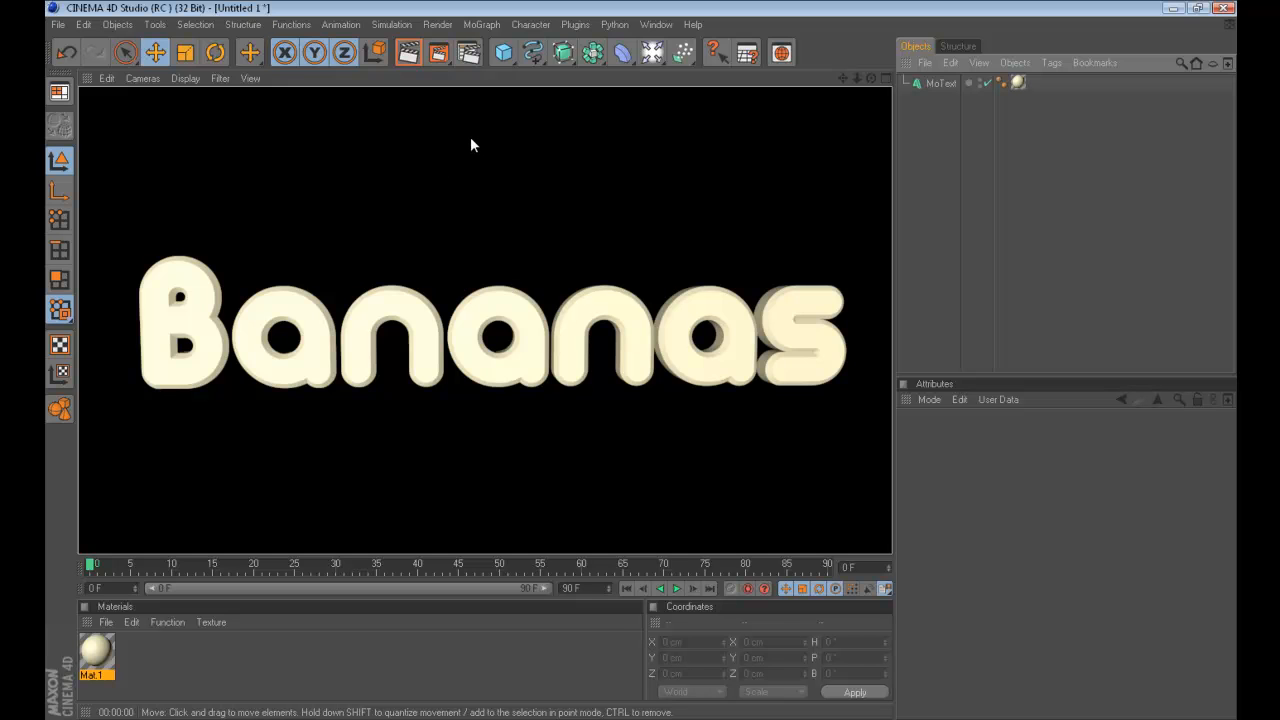
{"action": "left_click", "coordinate": [473, 145]}
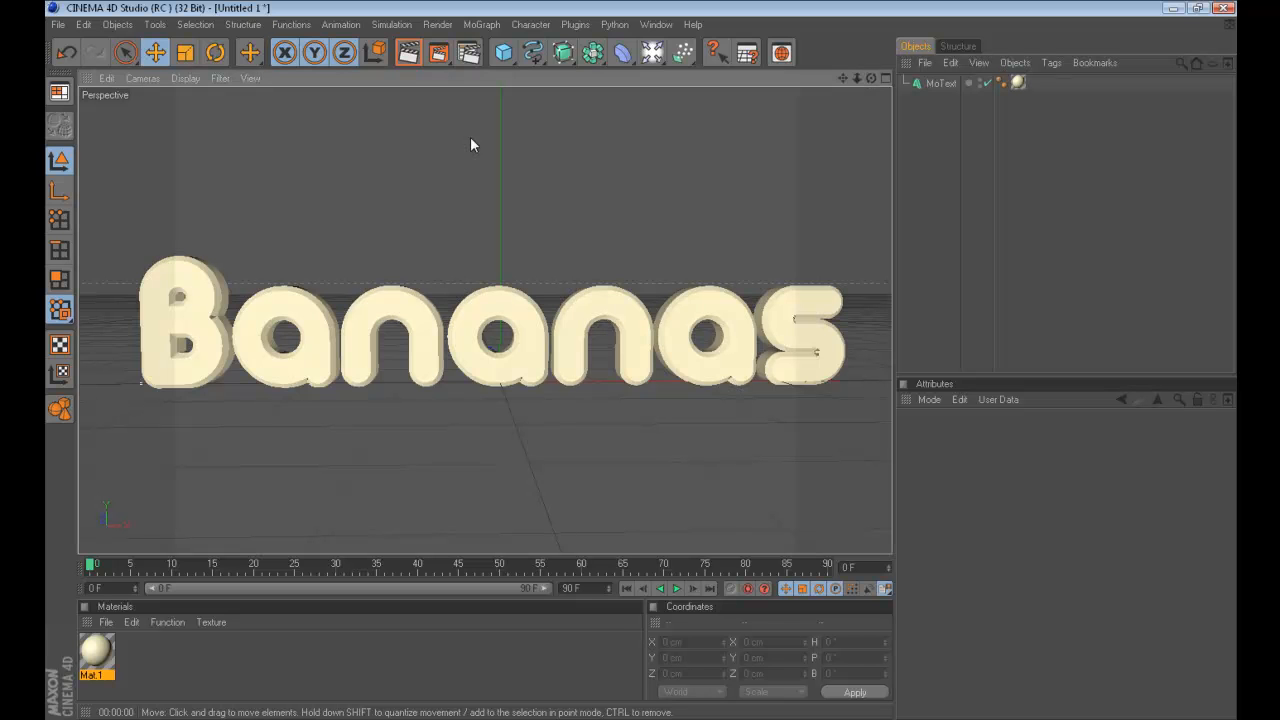
{"action": "left_click_drag", "start_coordinate": [872, 80], "coordinate": [864, 80]}
{"action": "left_click", "coordinate": [409, 55]}
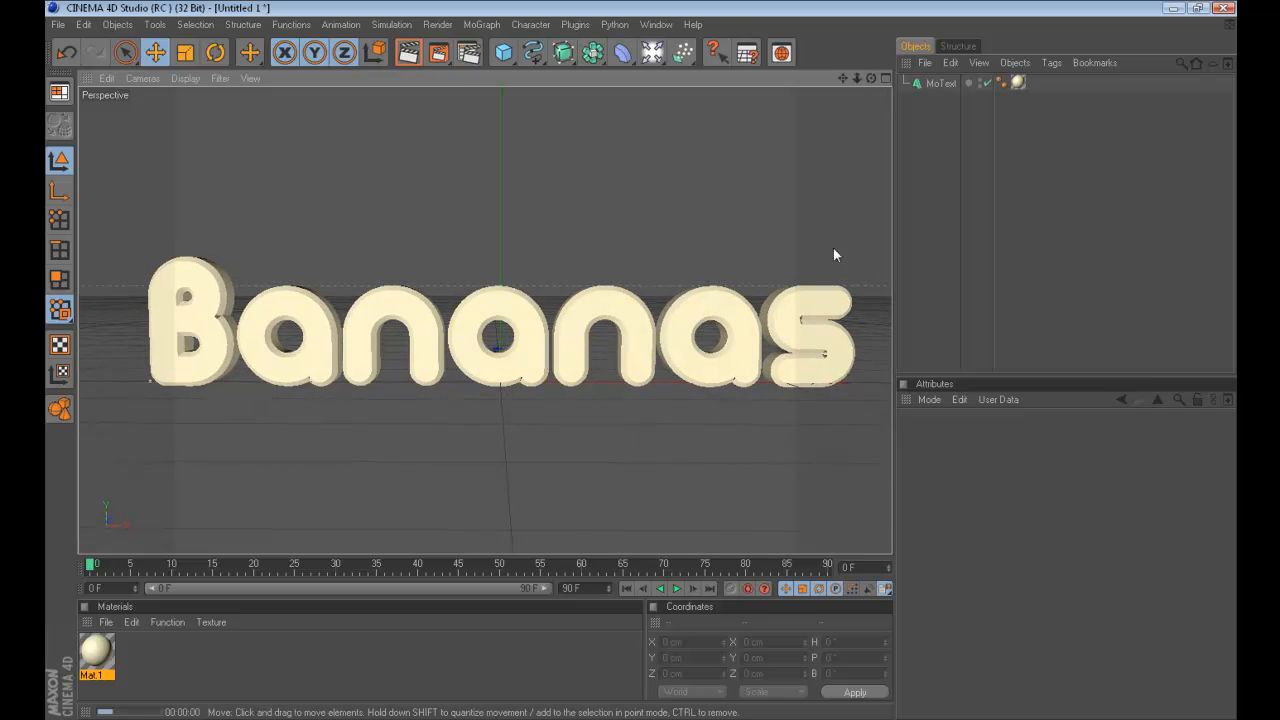